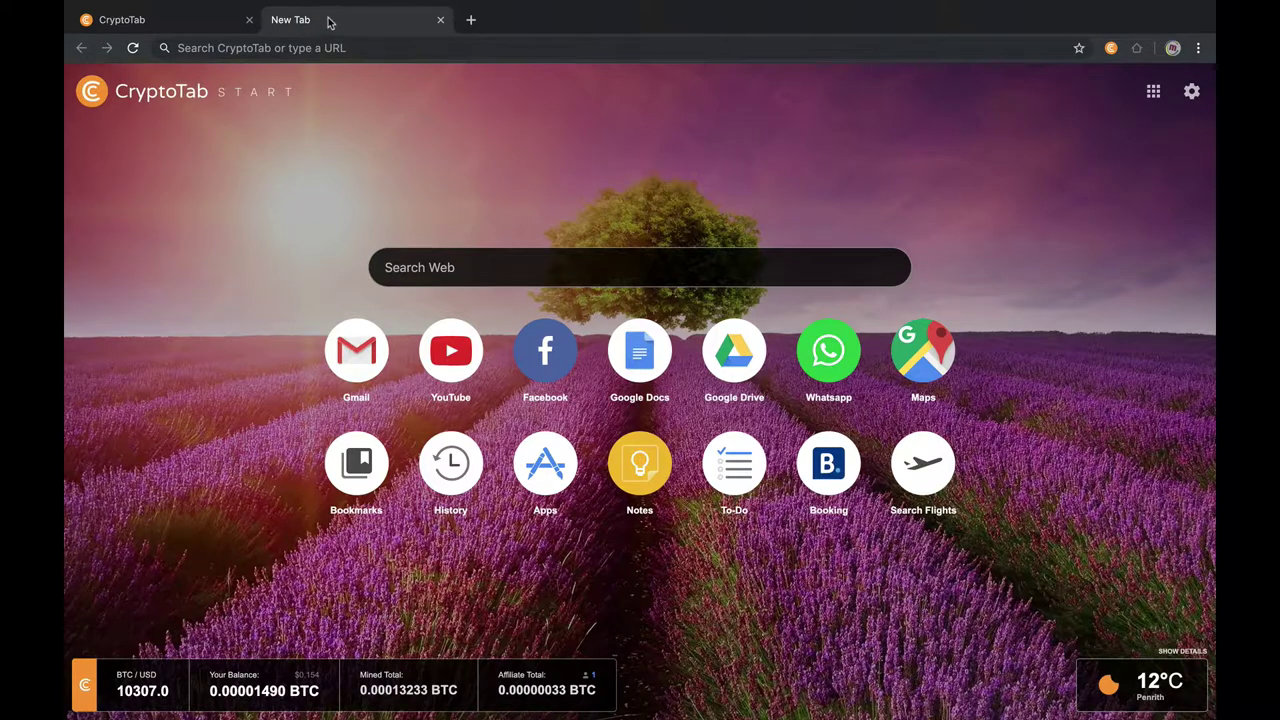
# Take CryptoTab Browser out of full screen and move its window to the left.
pyautogui.moveTo(946, 6)
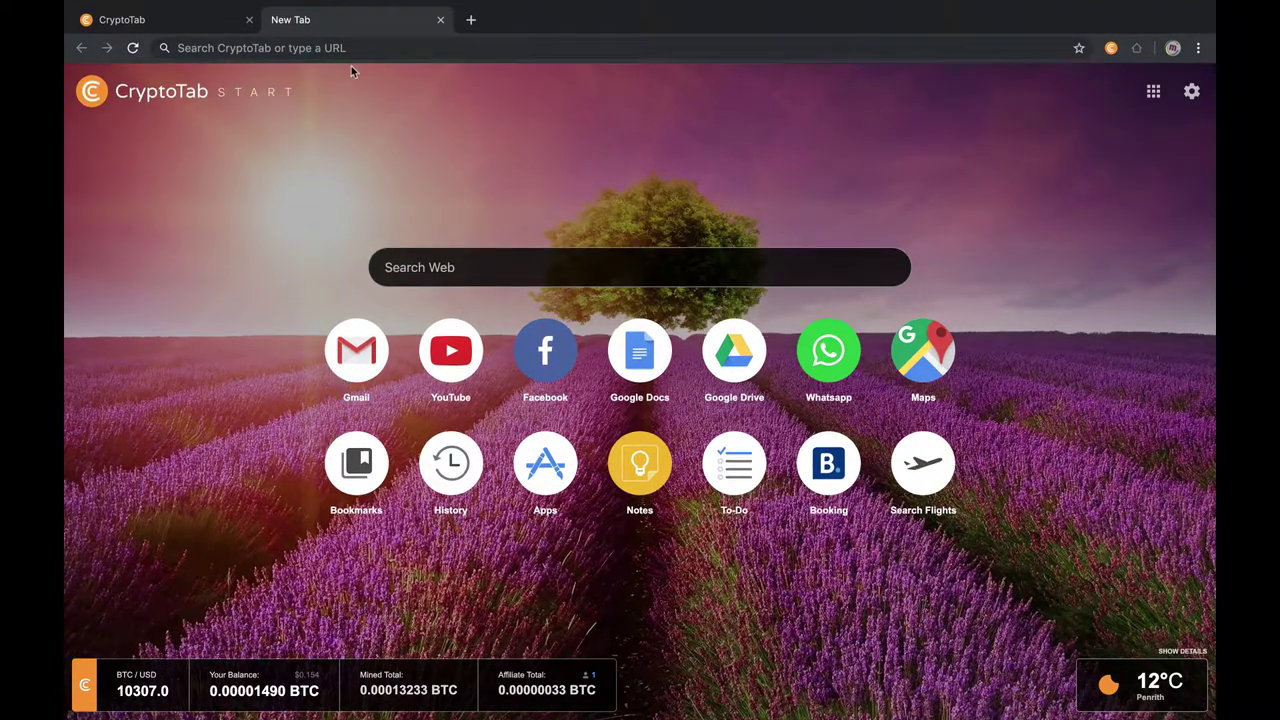
pyautogui.click(344, 48)
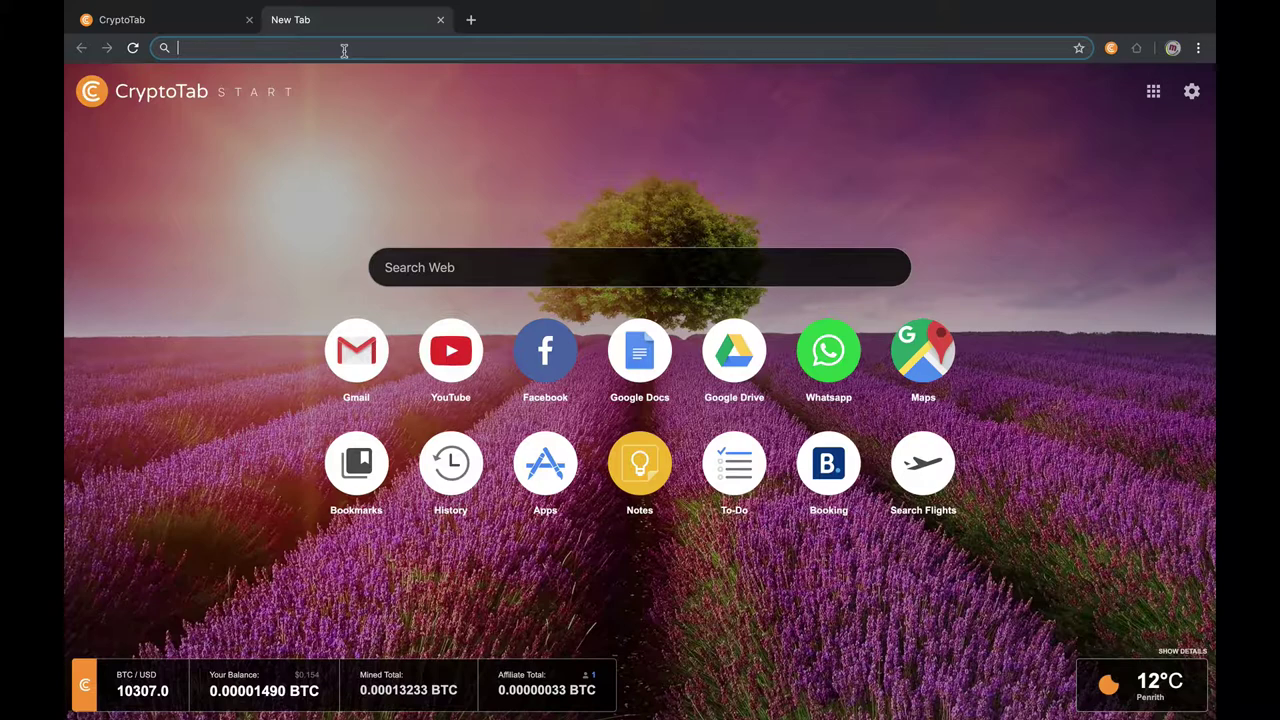
pyautogui.moveTo(312, 5)
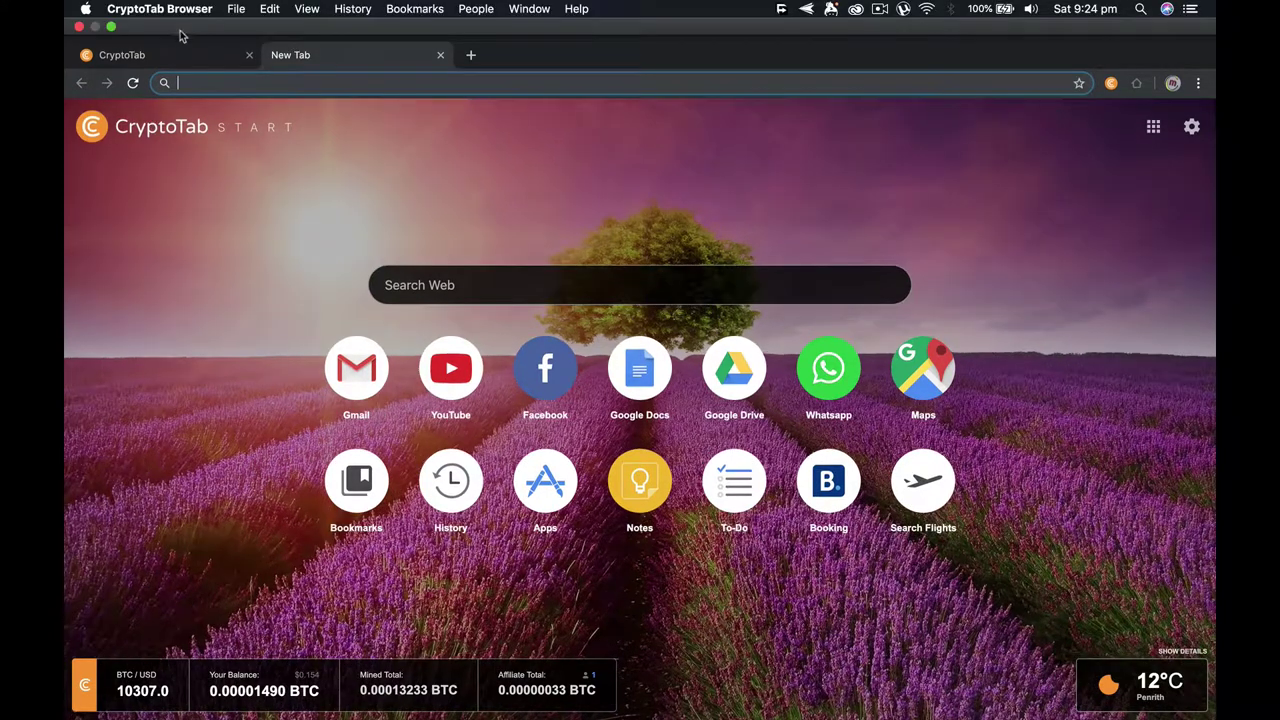
pyautogui.click(111, 27)
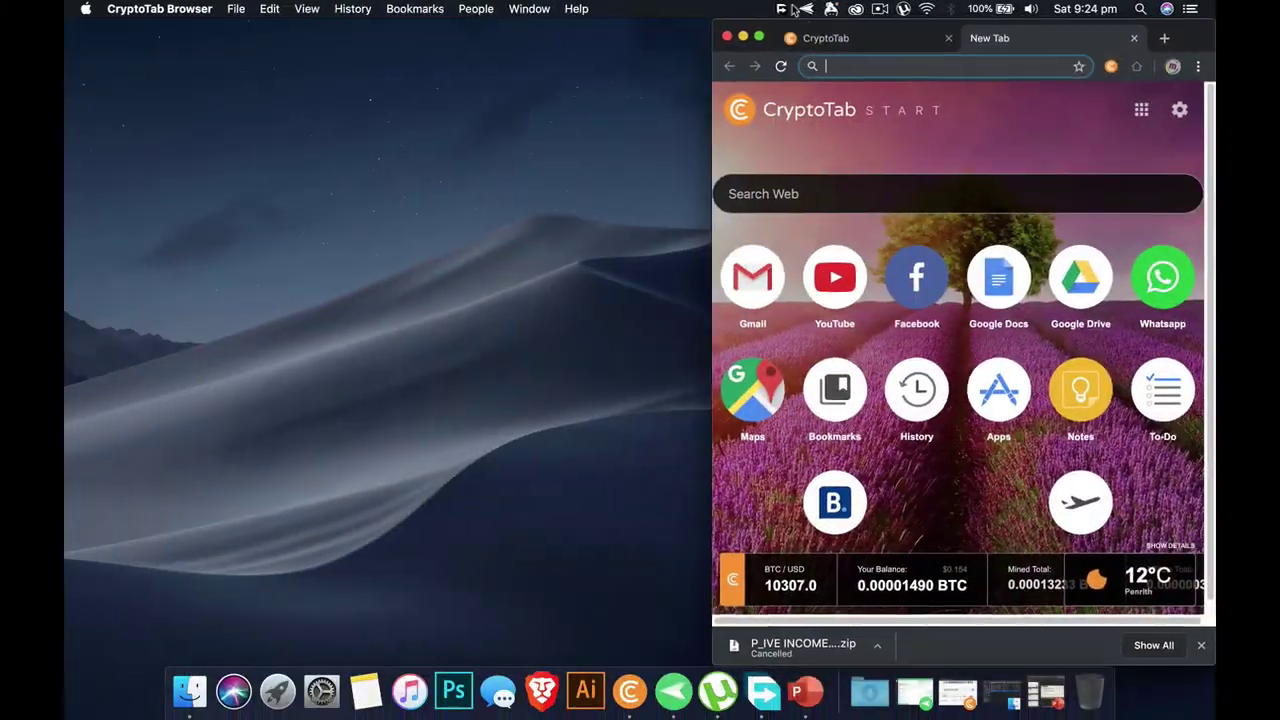
pyautogui.moveTo(810, 24); pyautogui.dragTo(324, 24)
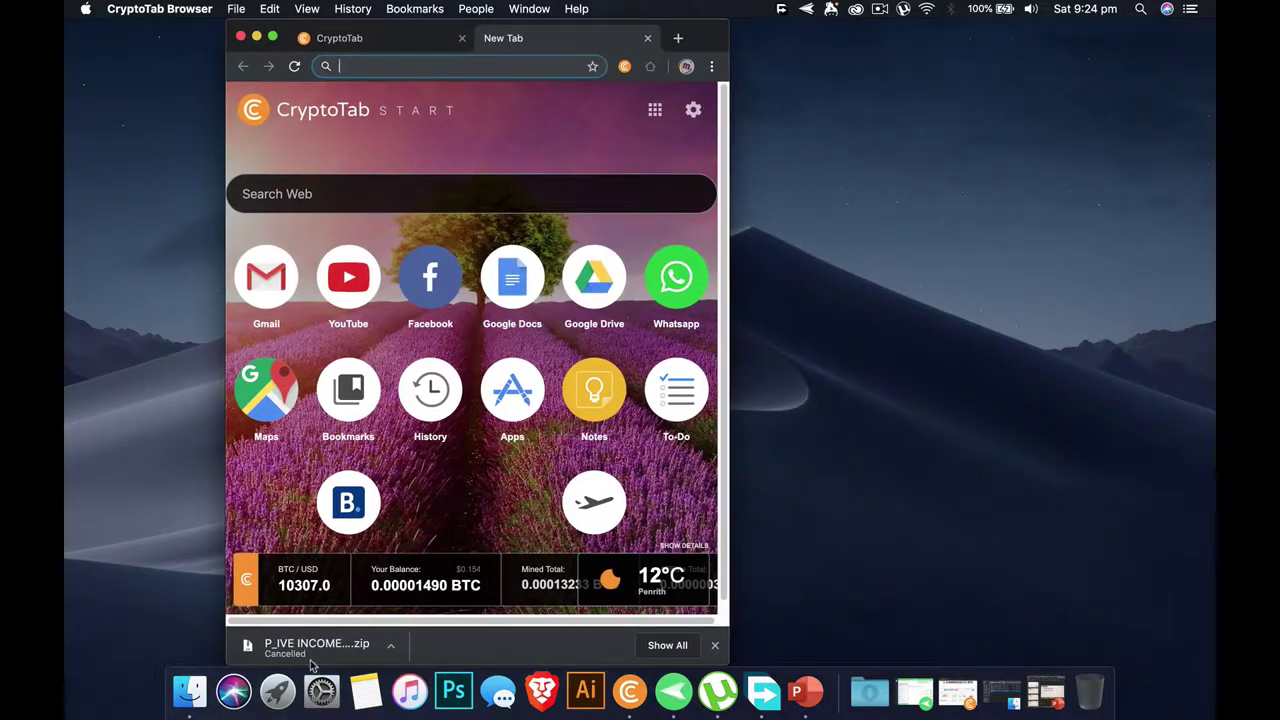
# Launch Brave from Launchpad, then bring CryptoTab back in front, nudged slightly left.
pyautogui.click(277, 695)
pyautogui.hscroll(-2, 988, 289)
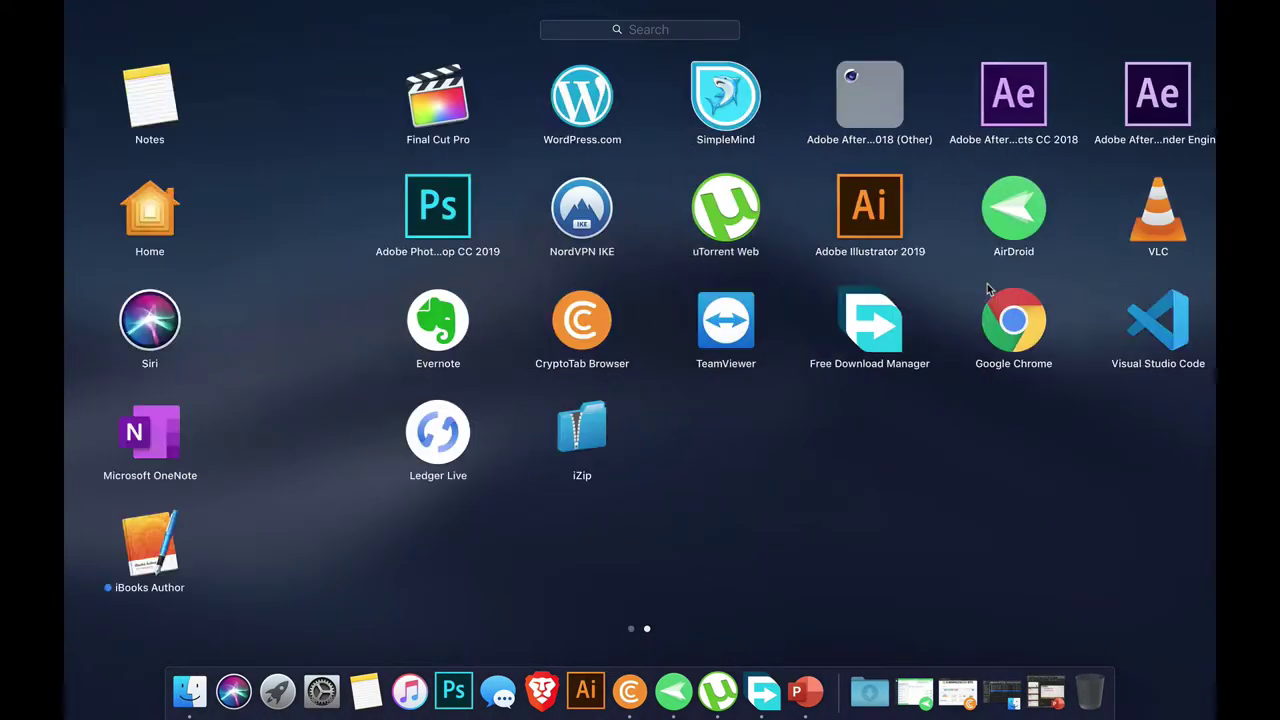
pyautogui.hscroll(2, 743, 437)
pyautogui.click(560, 706)
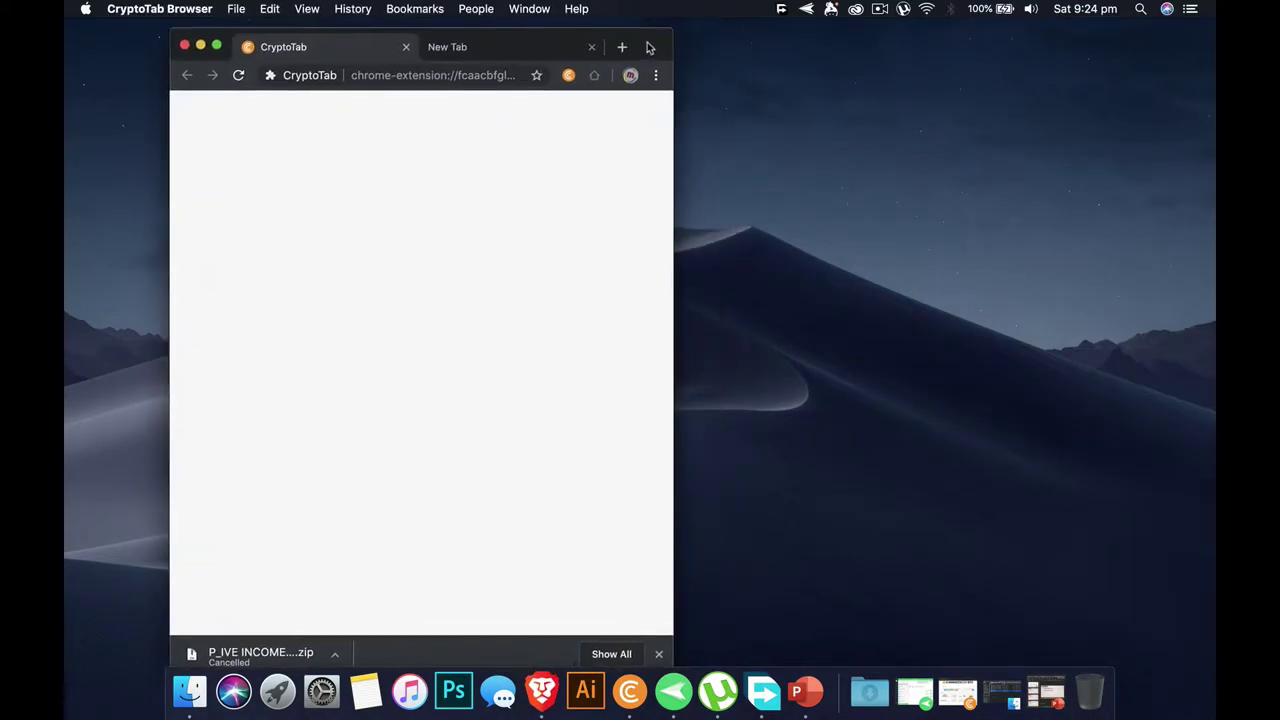
pyautogui.click(565, 48)
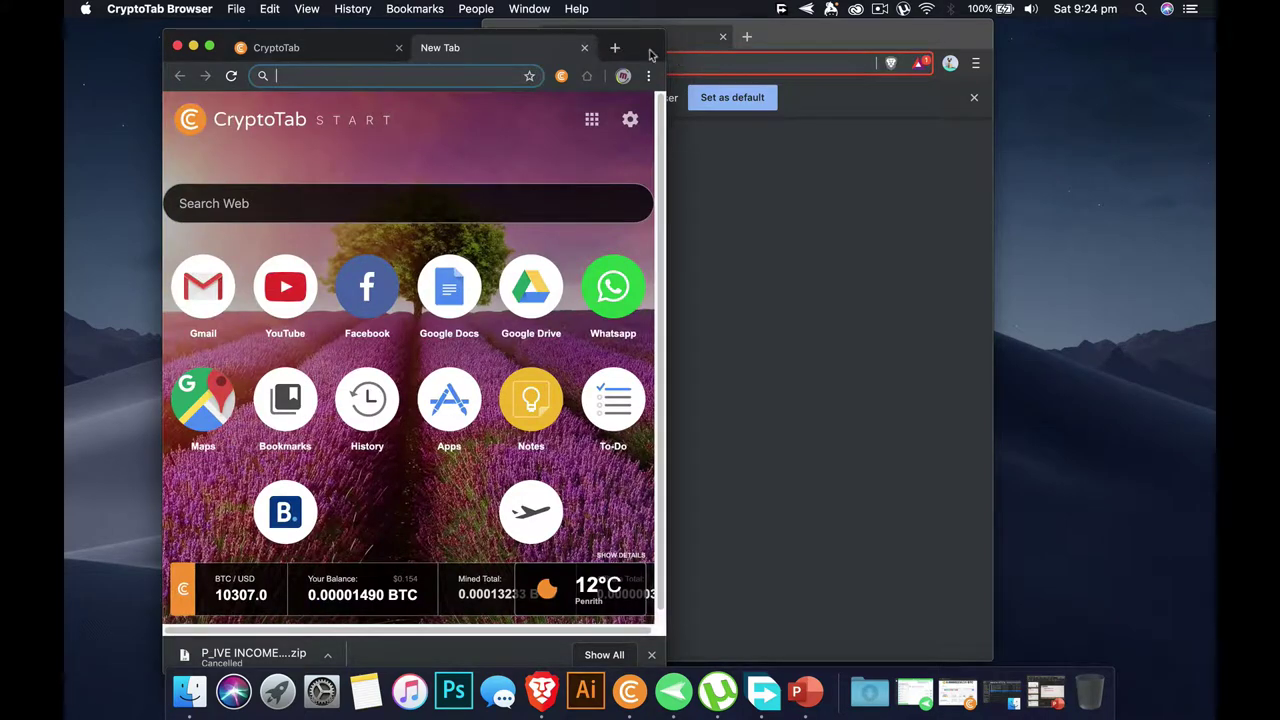
pyautogui.moveTo(630, 48); pyautogui.dragTo(572, 58)
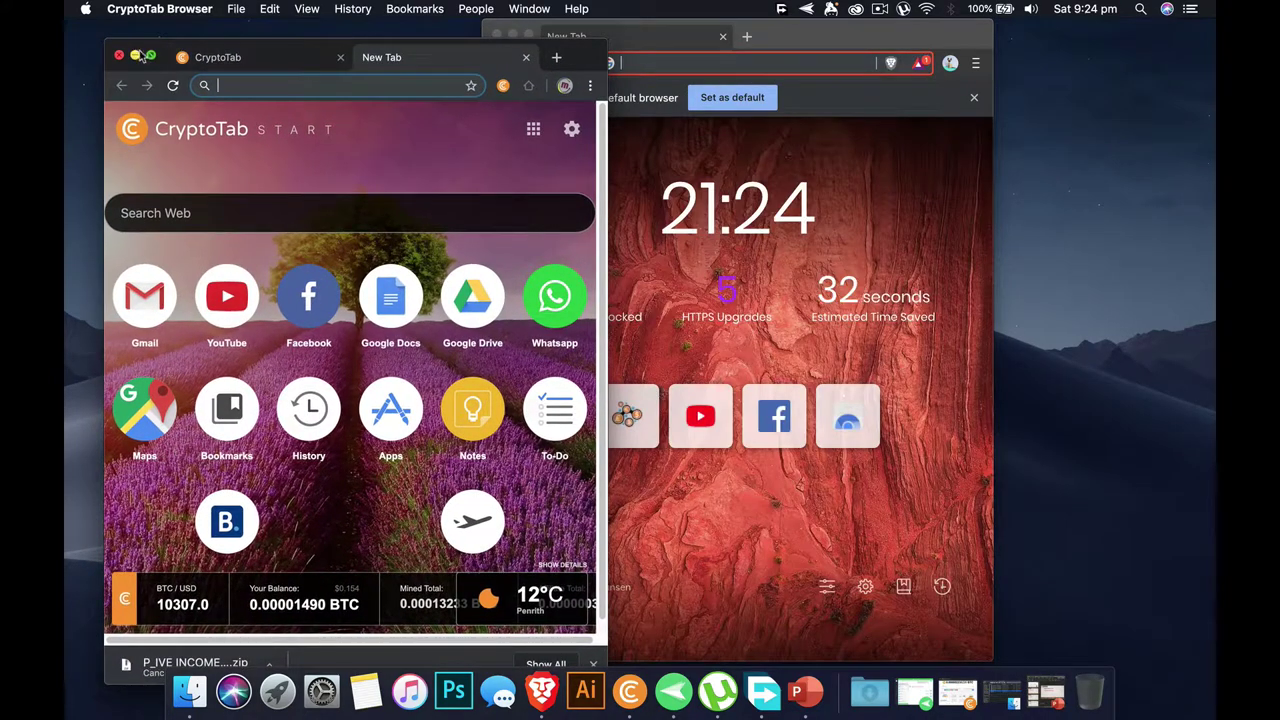
# Minimize CryptoTab, maximize Brave and dismiss its default-browser notice.
pyautogui.click(137, 56)
pyautogui.click(875, 62)
pyautogui.moveTo(502, 34); pyautogui.dragTo(537, 36)
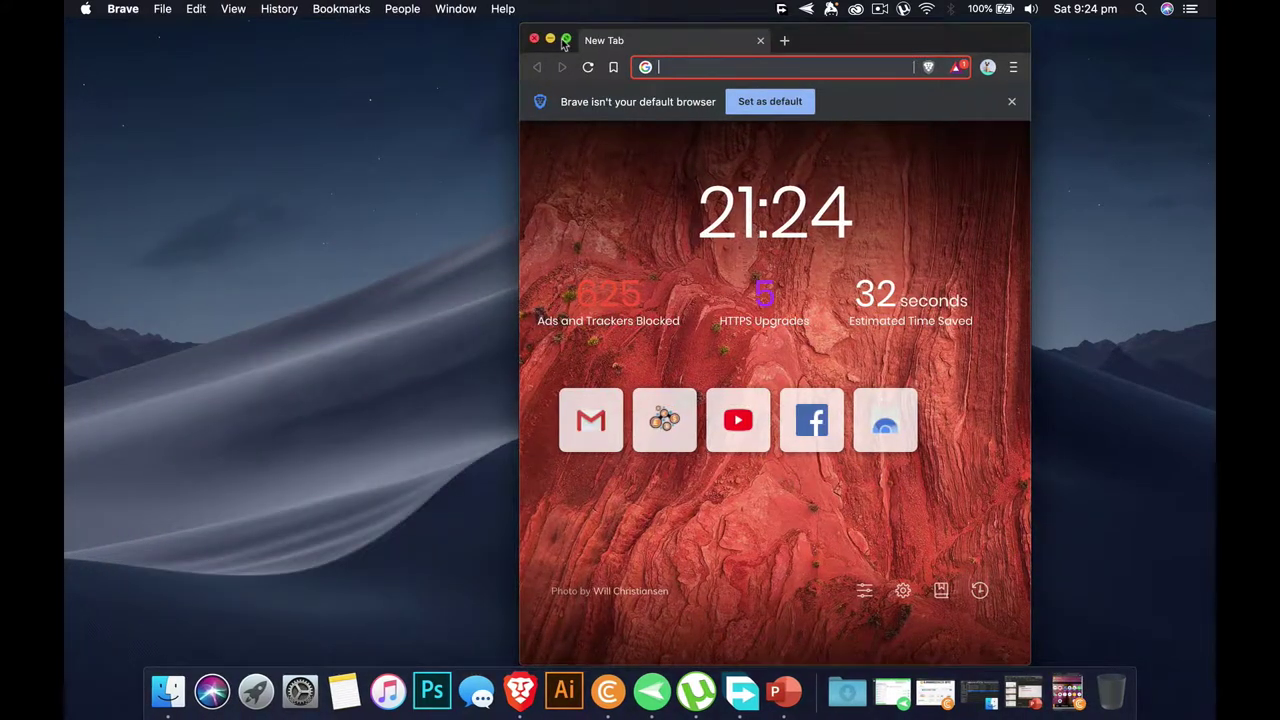
pyautogui.click(566, 40)
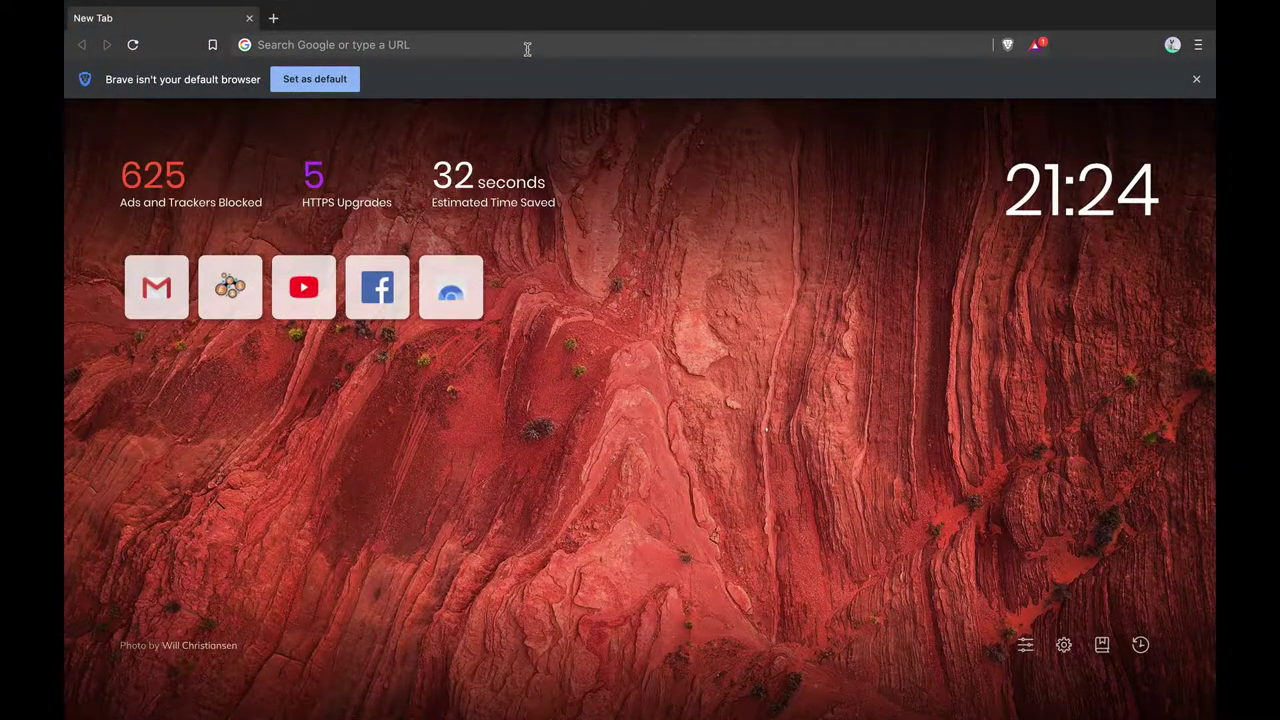
pyautogui.click(527, 48)
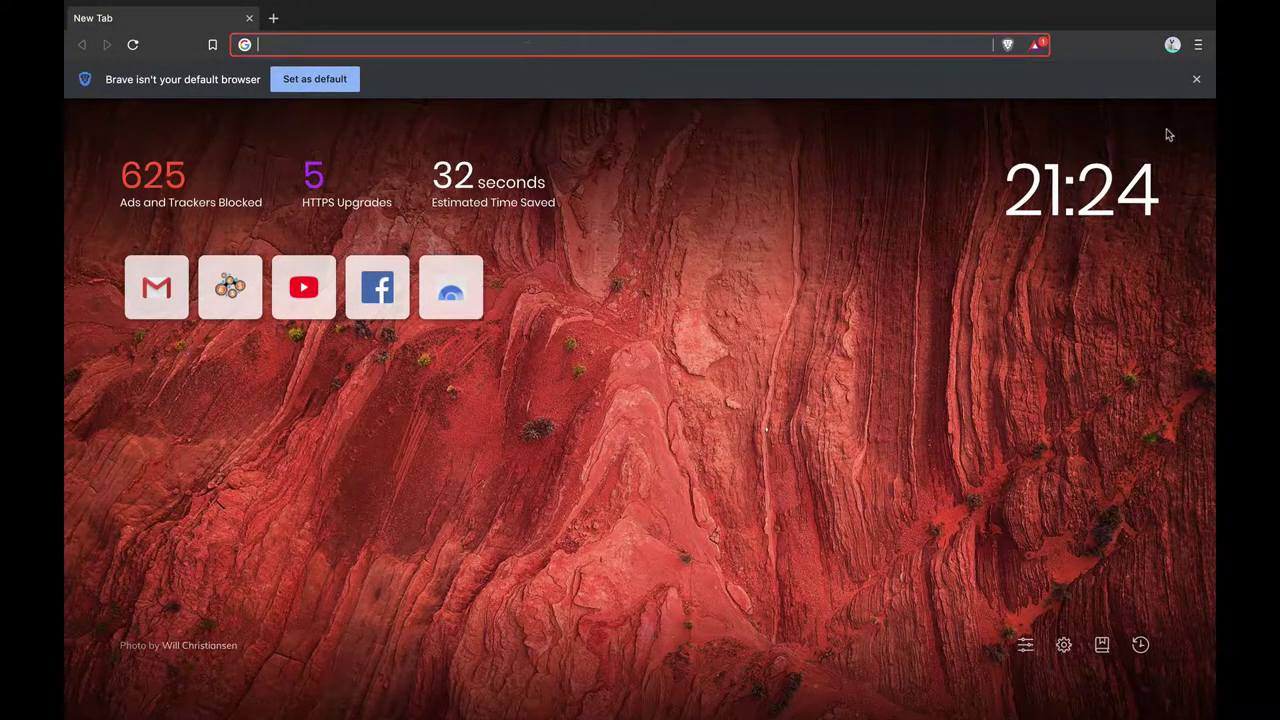
pyautogui.click(1197, 82)
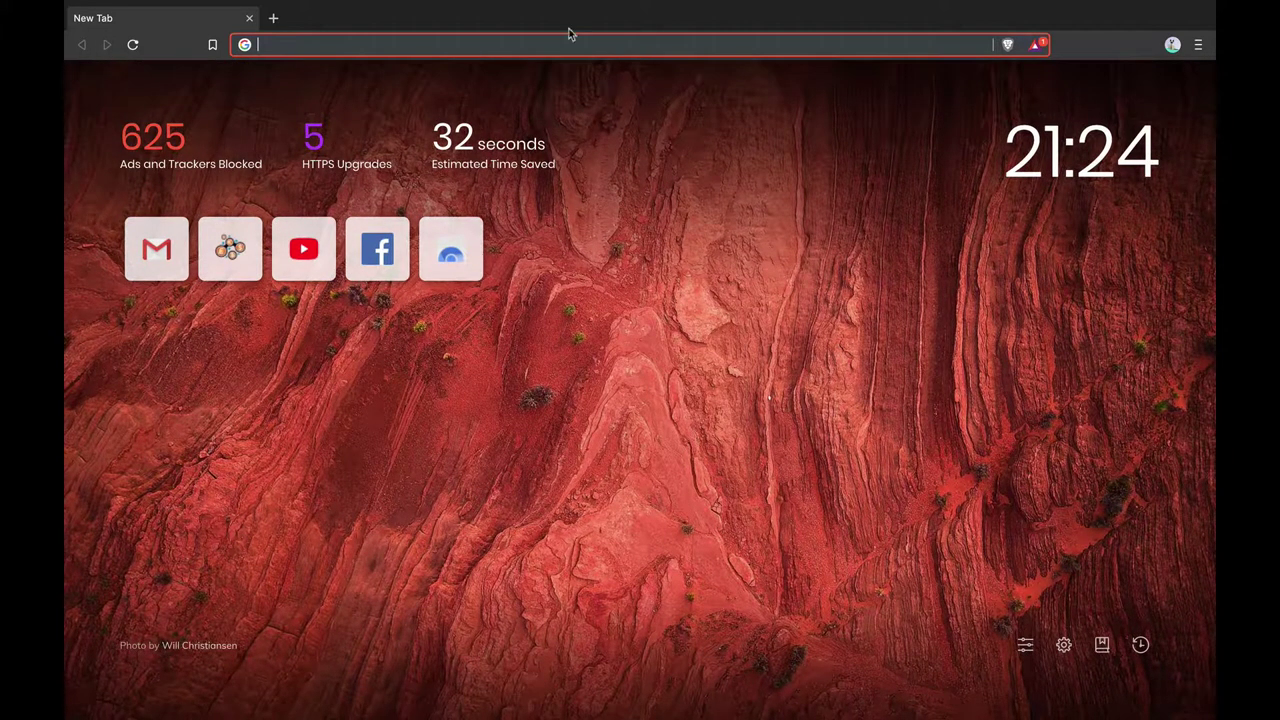
# Take Brave out of full screen and minimize it to the Dock.
pyautogui.moveTo(417, 4)
pyautogui.click(111, 27)
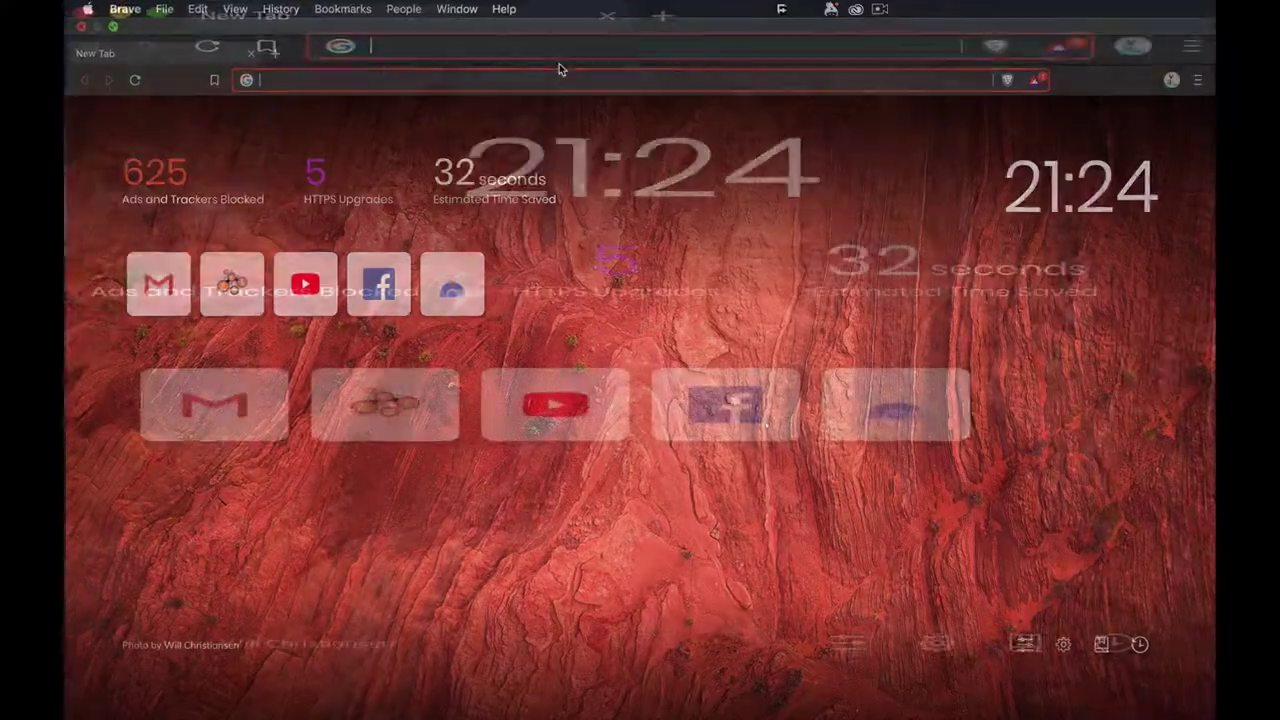
pyautogui.click(550, 40)
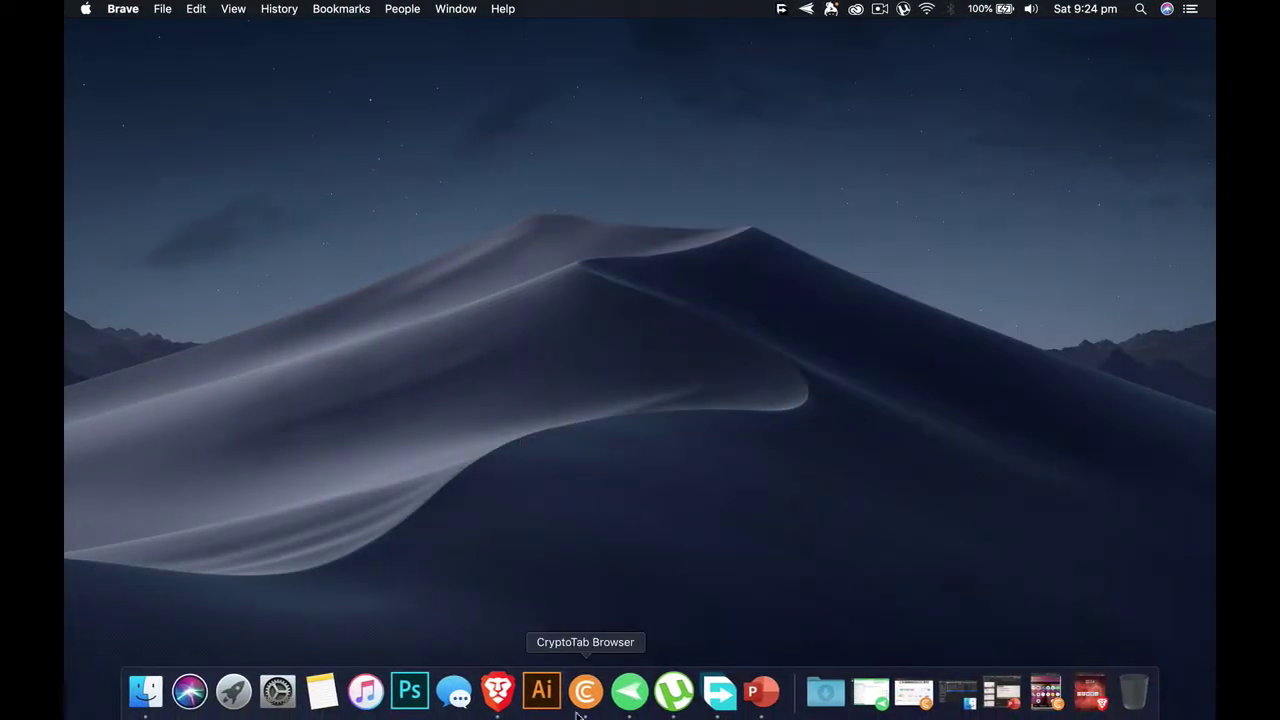
# Reopen CryptoTab Browser in full screen and scroll through the CryptoTab dashboard tab.
pyautogui.click(608, 691)
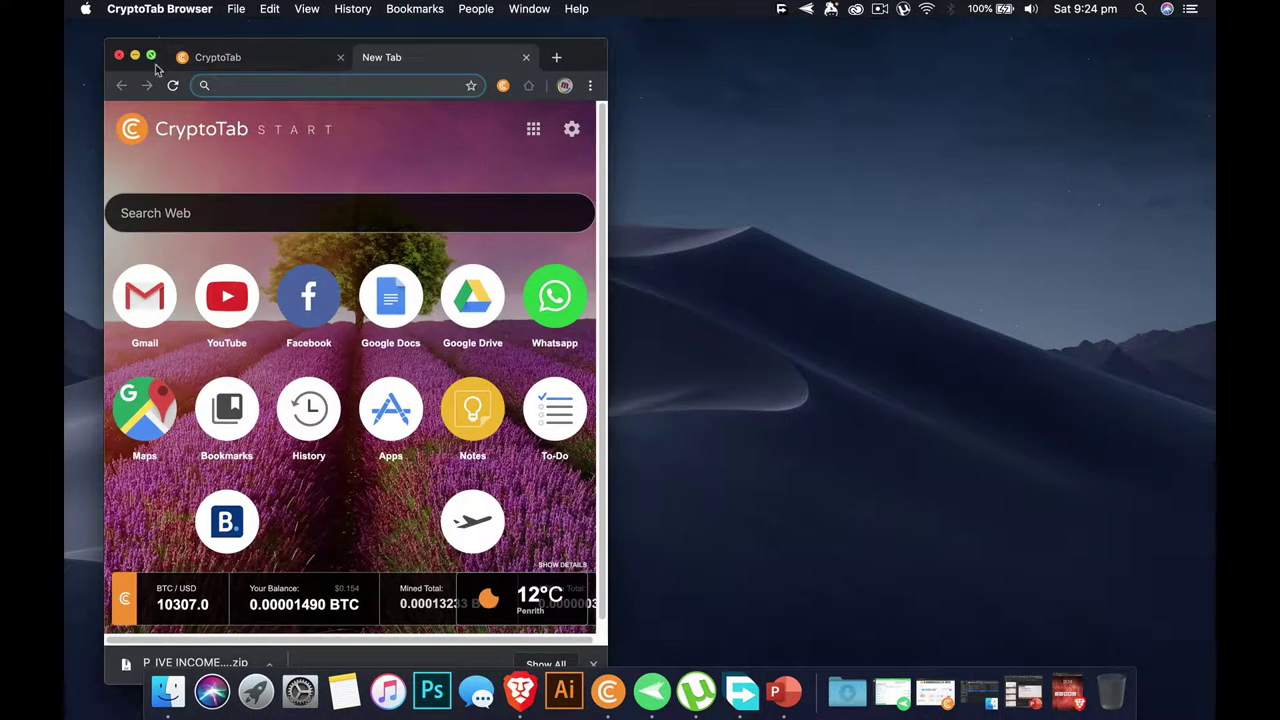
pyautogui.press('ctrl+super+f')
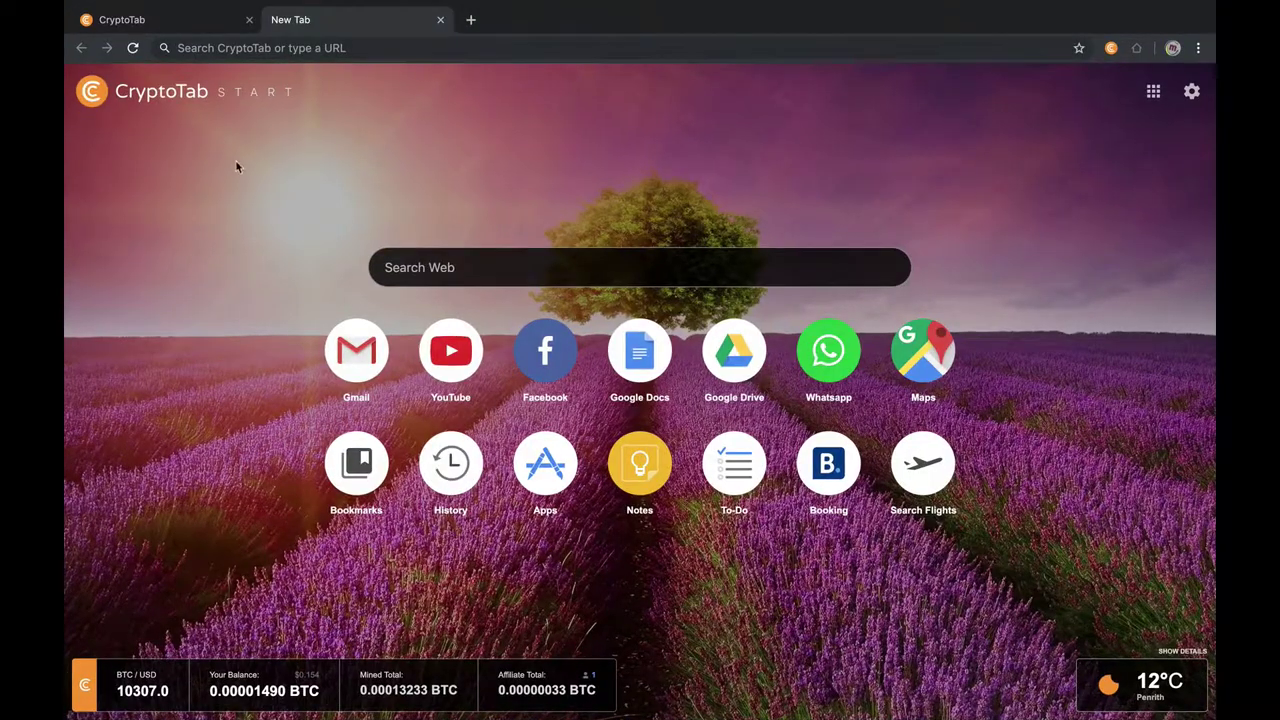
pyautogui.click(174, 26)
pyautogui.click(325, 30)
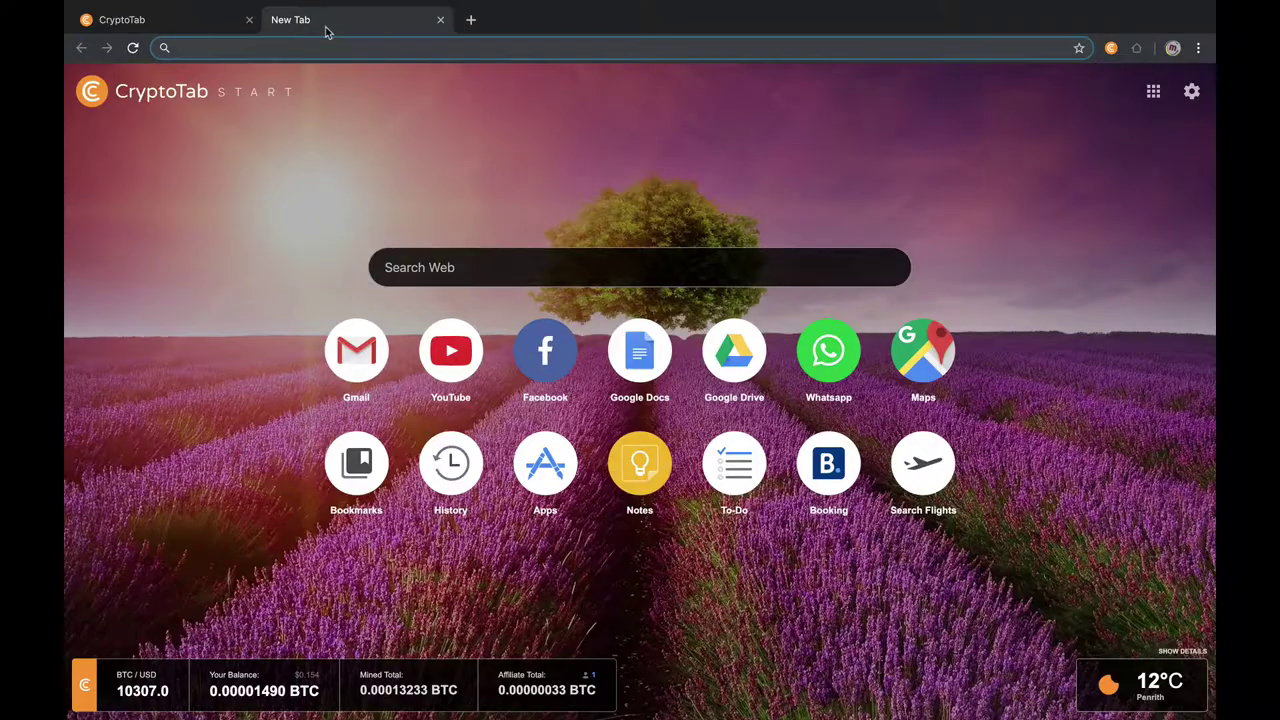
pyautogui.click(194, 24)
pyautogui.scroll(-3, 626, 340)
pyautogui.scroll(3, 626, 343)
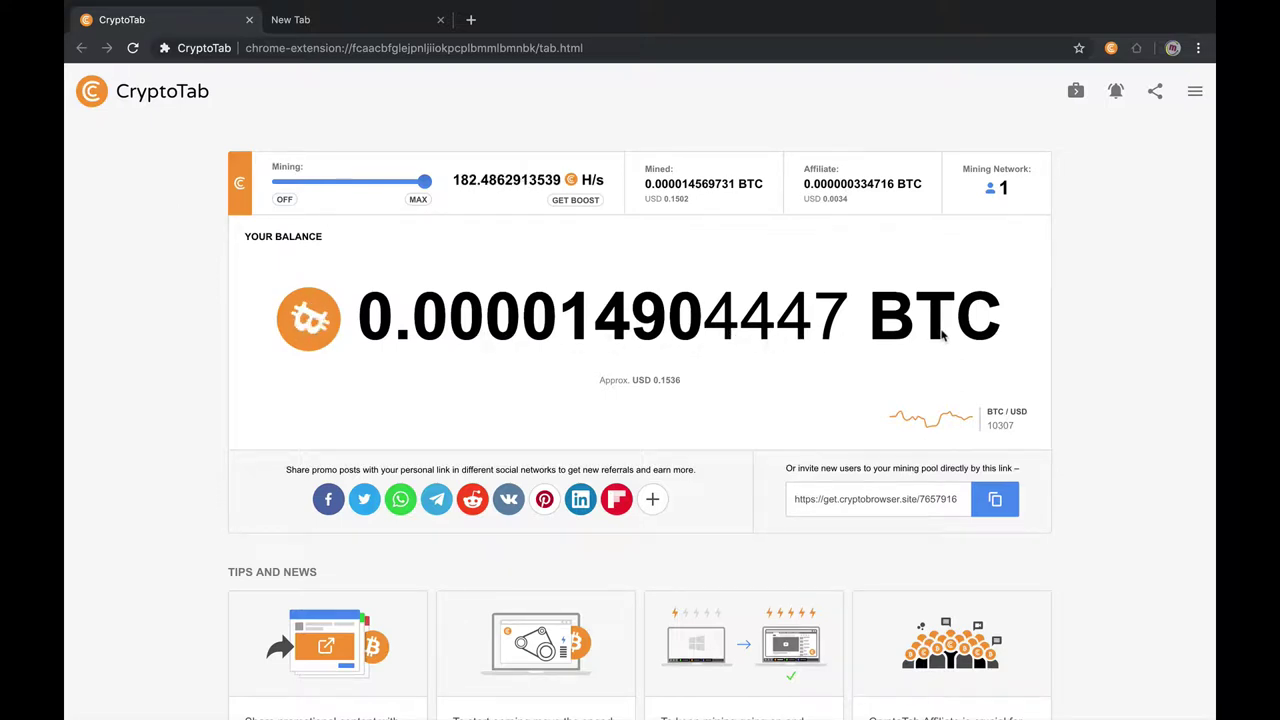
pyautogui.scroll(-3, 760, 340)
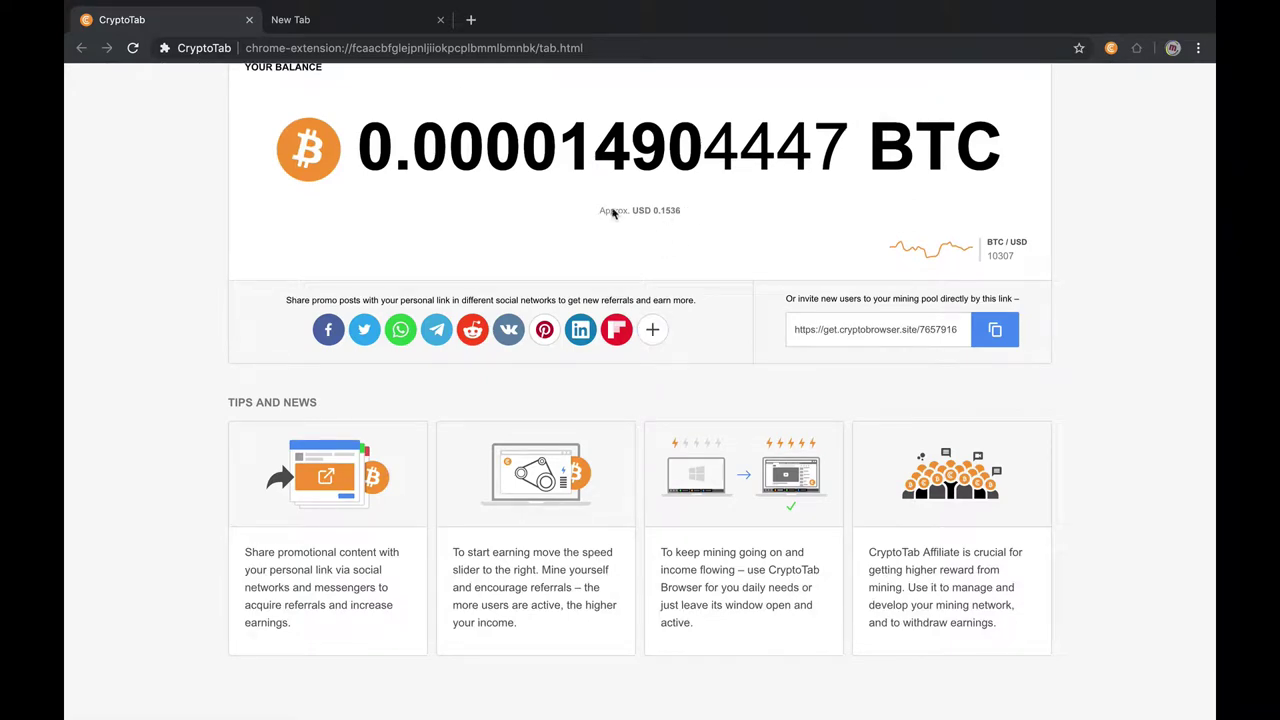
pyautogui.scroll(3, 697, 259)
pyautogui.scroll(-5, 690, 250)
# Flip between the CryptoTab balance dashboard and New Tab, ending on the New Tab page.
pyautogui.click(360, 22)
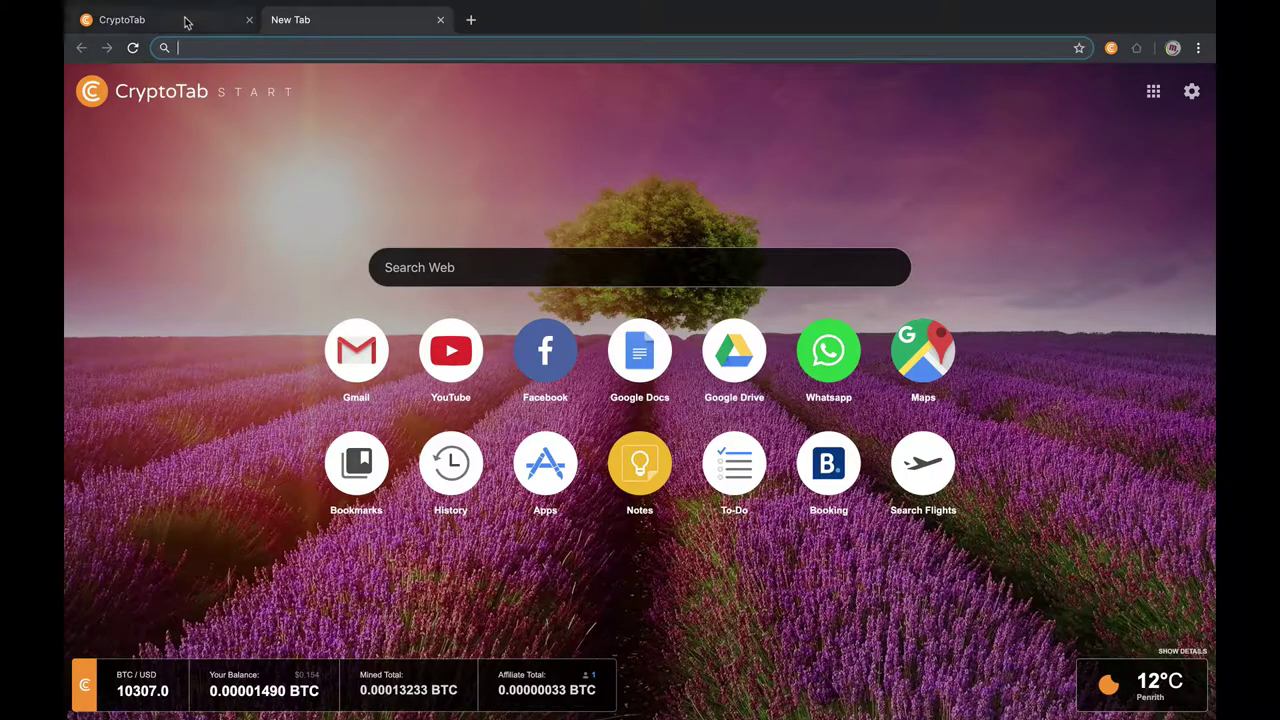
pyautogui.click(183, 20)
pyautogui.click(312, 22)
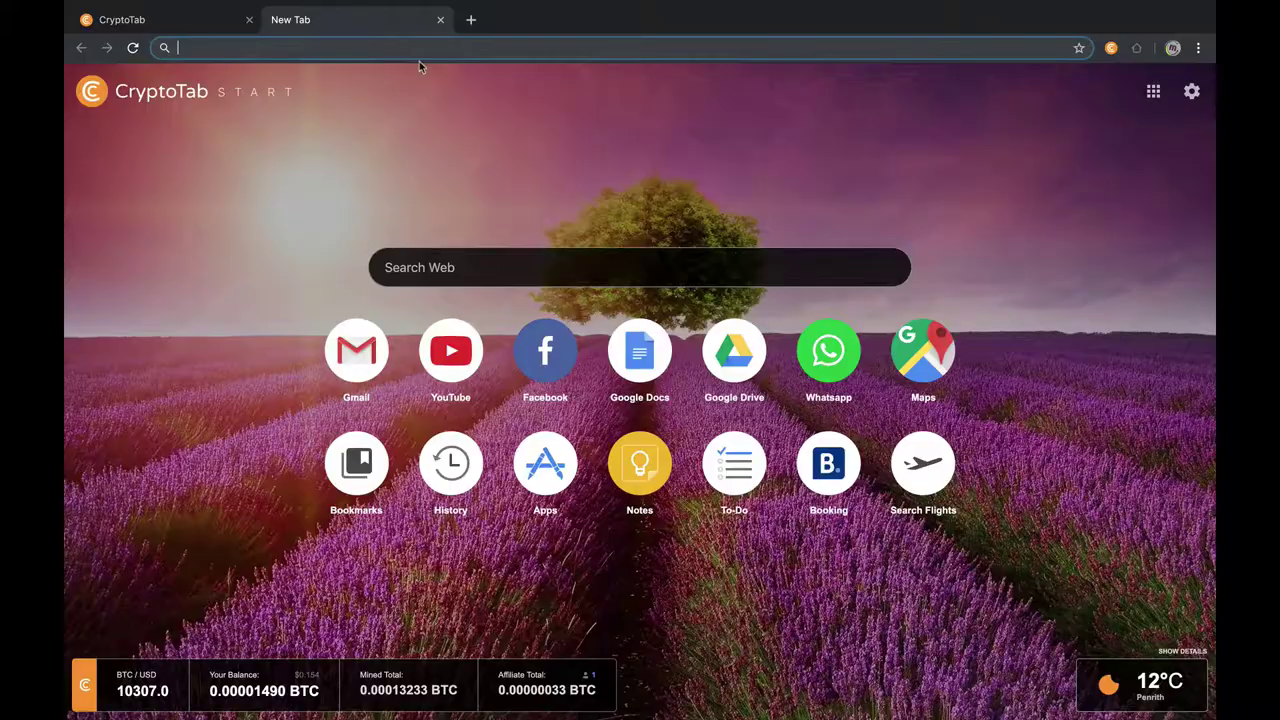
pyautogui.click(177, 18)
pyautogui.scroll(-5, 520, 180)
pyautogui.scroll(3, 410, 108)
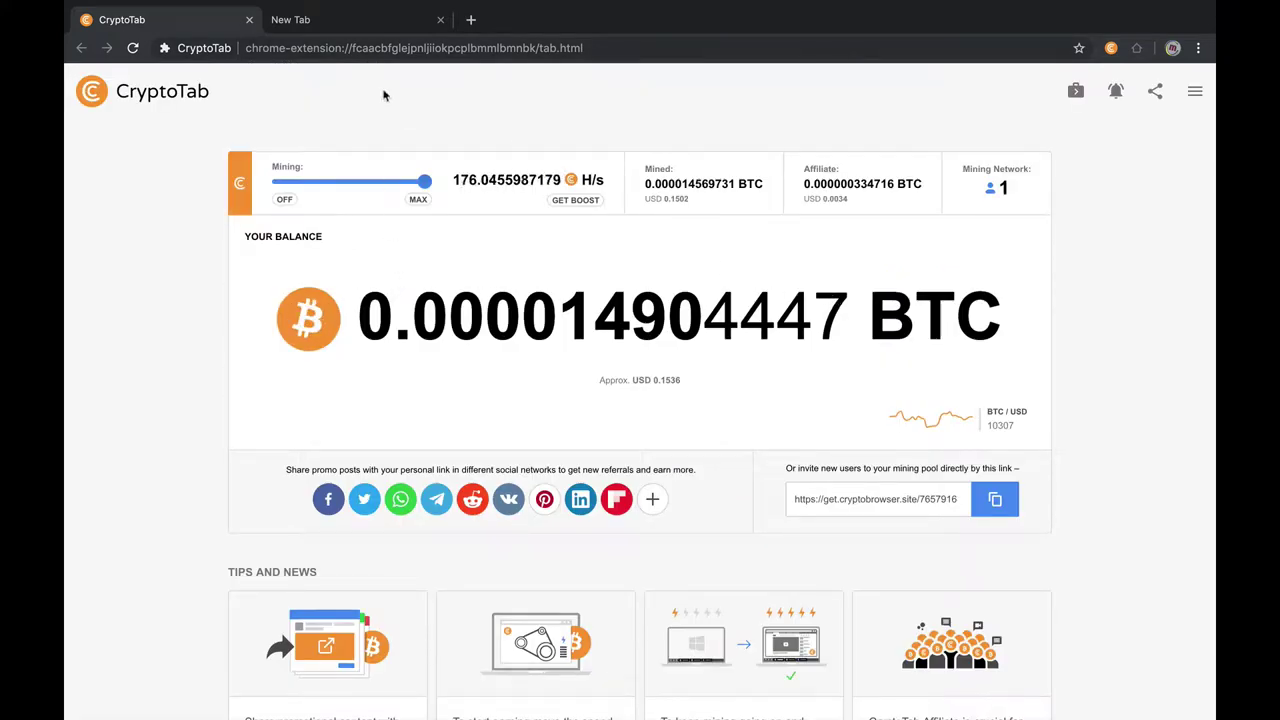
pyautogui.click(367, 33)
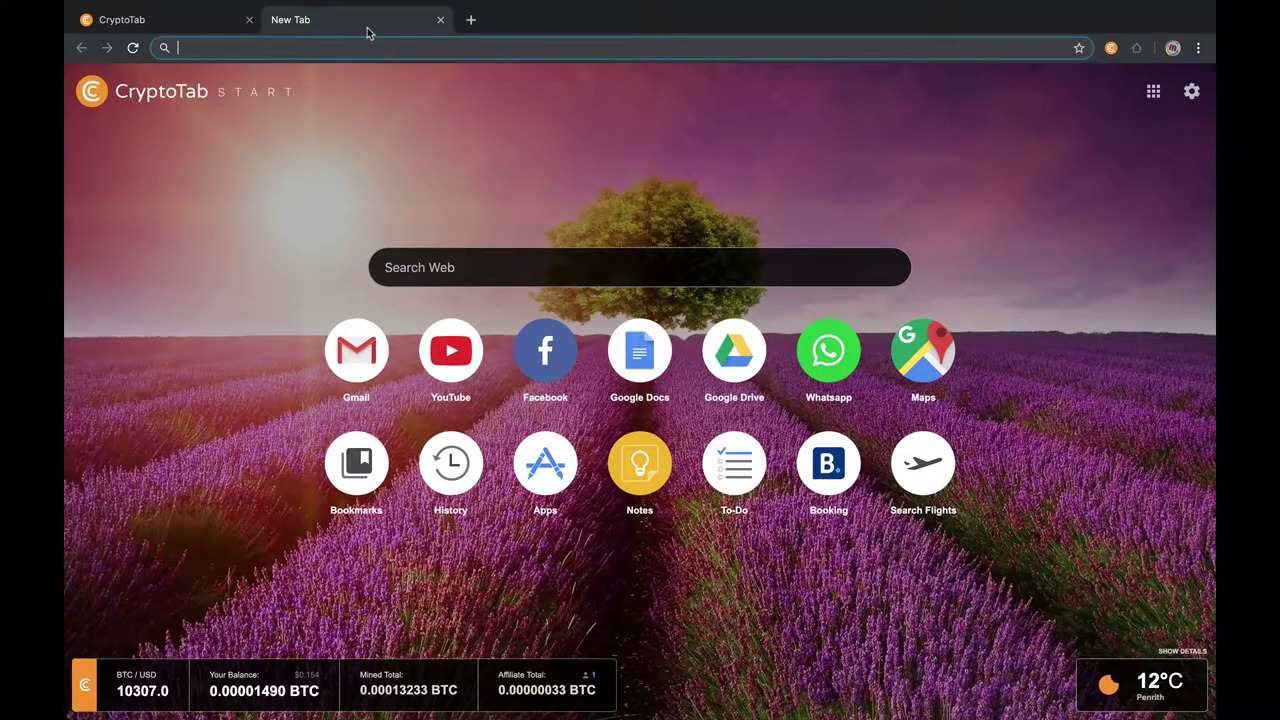
pyautogui.click(169, 20)
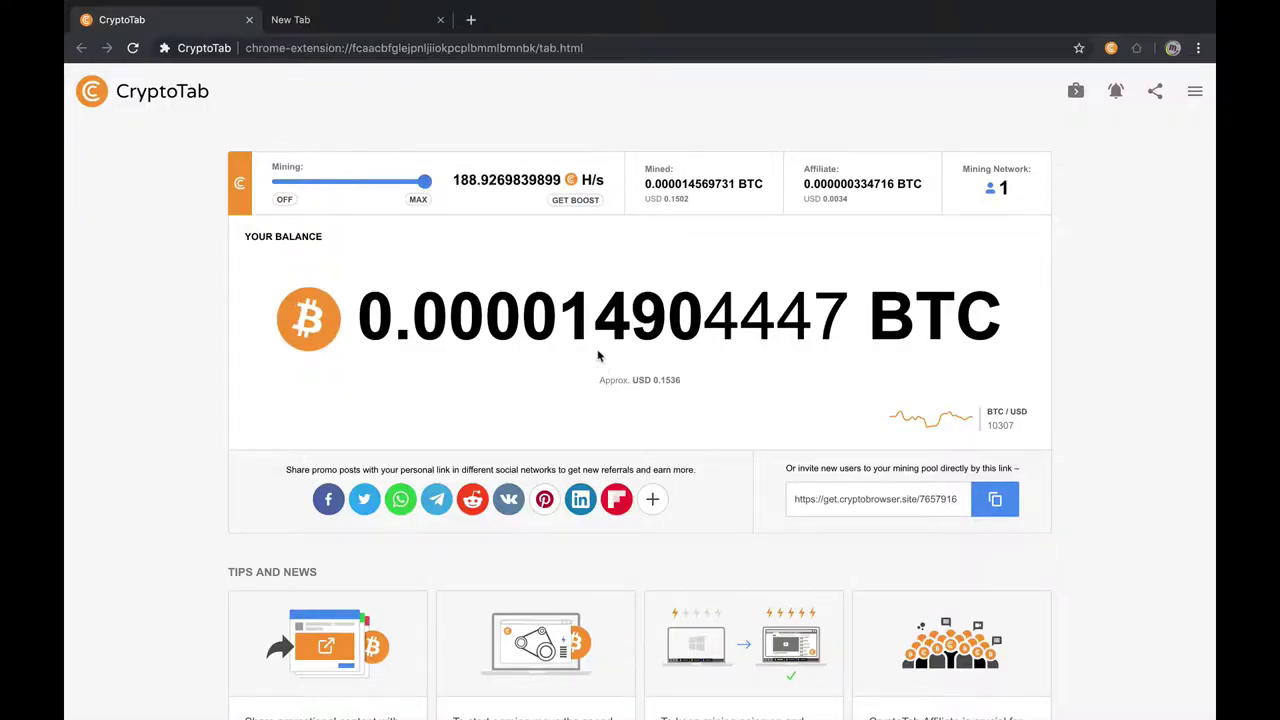
pyautogui.scroll(-1, 585, 320)
pyautogui.scroll(1, 577, 300)
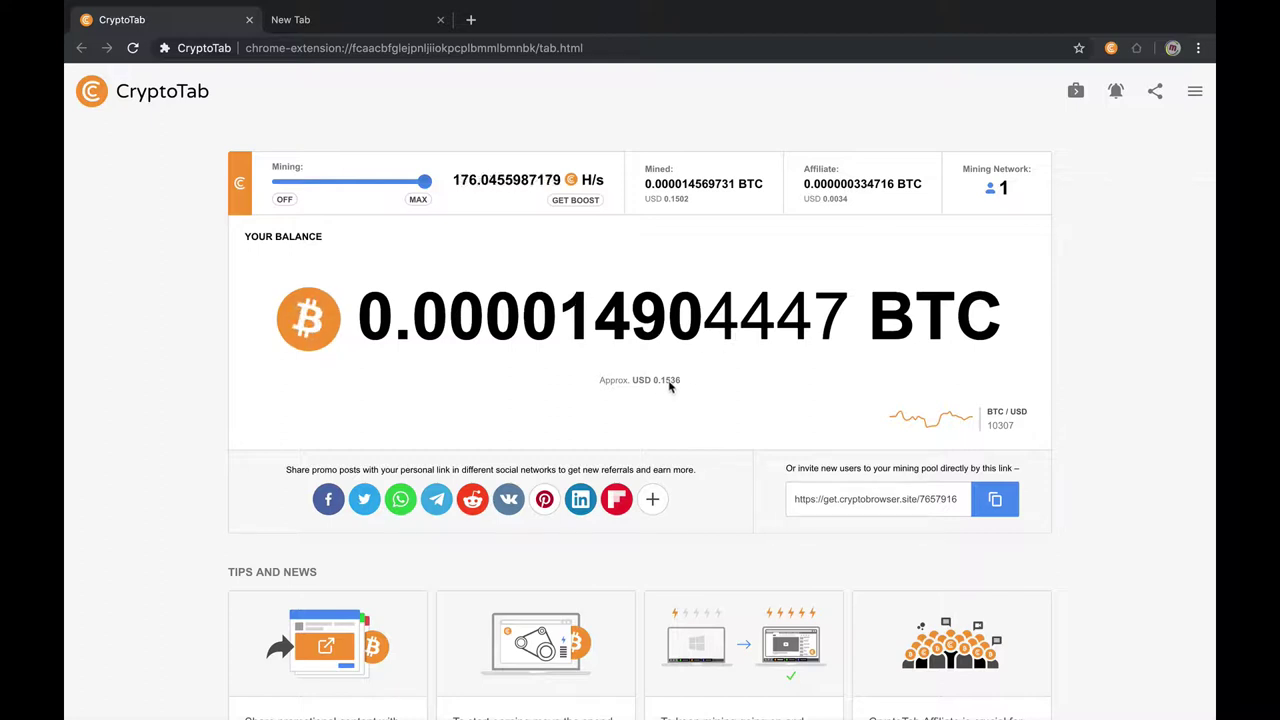
pyautogui.click(330, 22)
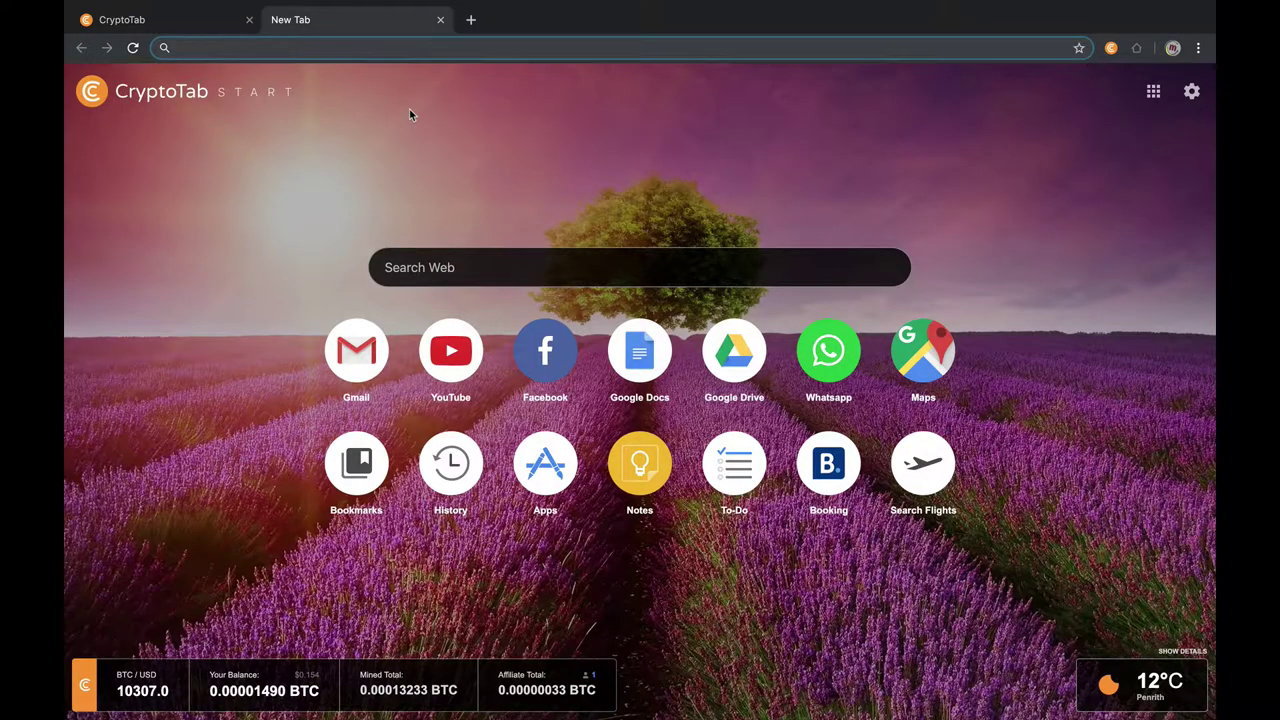
pyautogui.click(203, 22)
pyautogui.click(330, 20)
# Discard the stray address entry and return the browser to full screen.
pyautogui.moveTo(390, 12)
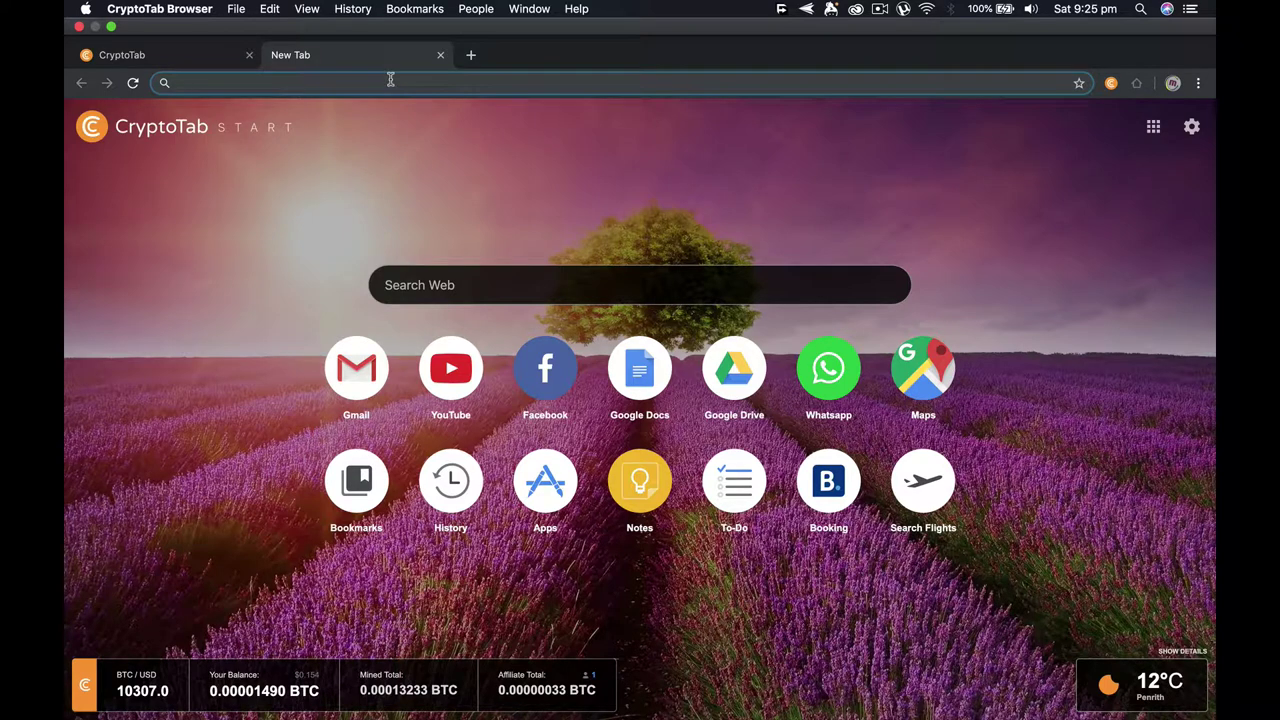
pyautogui.write('w')
pyautogui.press('Escape')
pyautogui.press('ctrl+super+f')
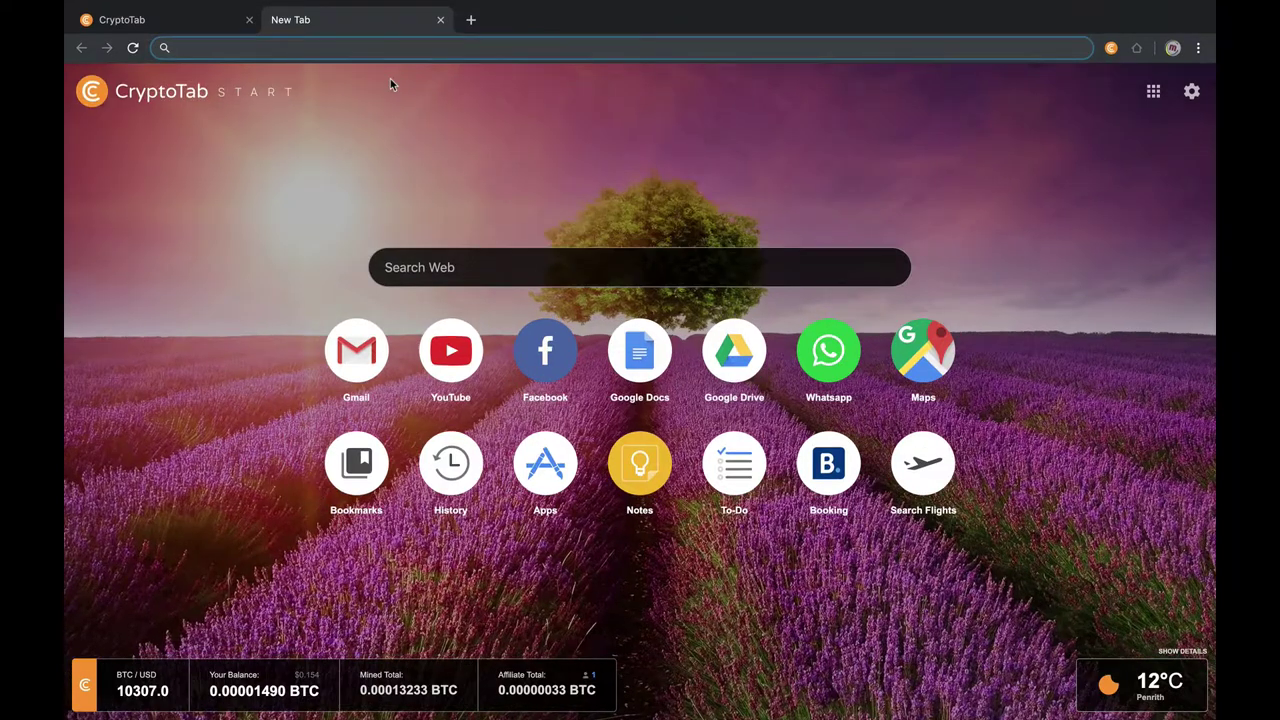
# Search the web for 'wHAT APP' and open the official whatsapp.com result.
pyautogui.write('wHAT APP')
pyautogui.press('Return')
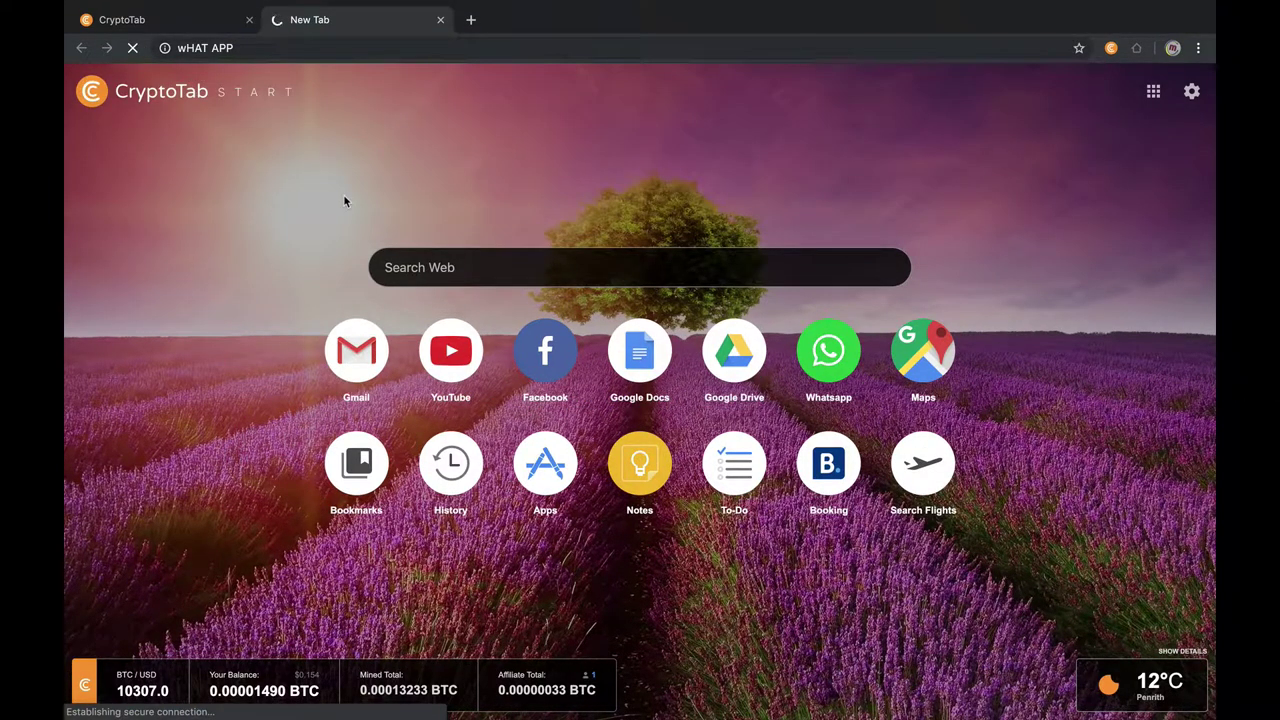
pyautogui.scroll(-1, 343, 194)
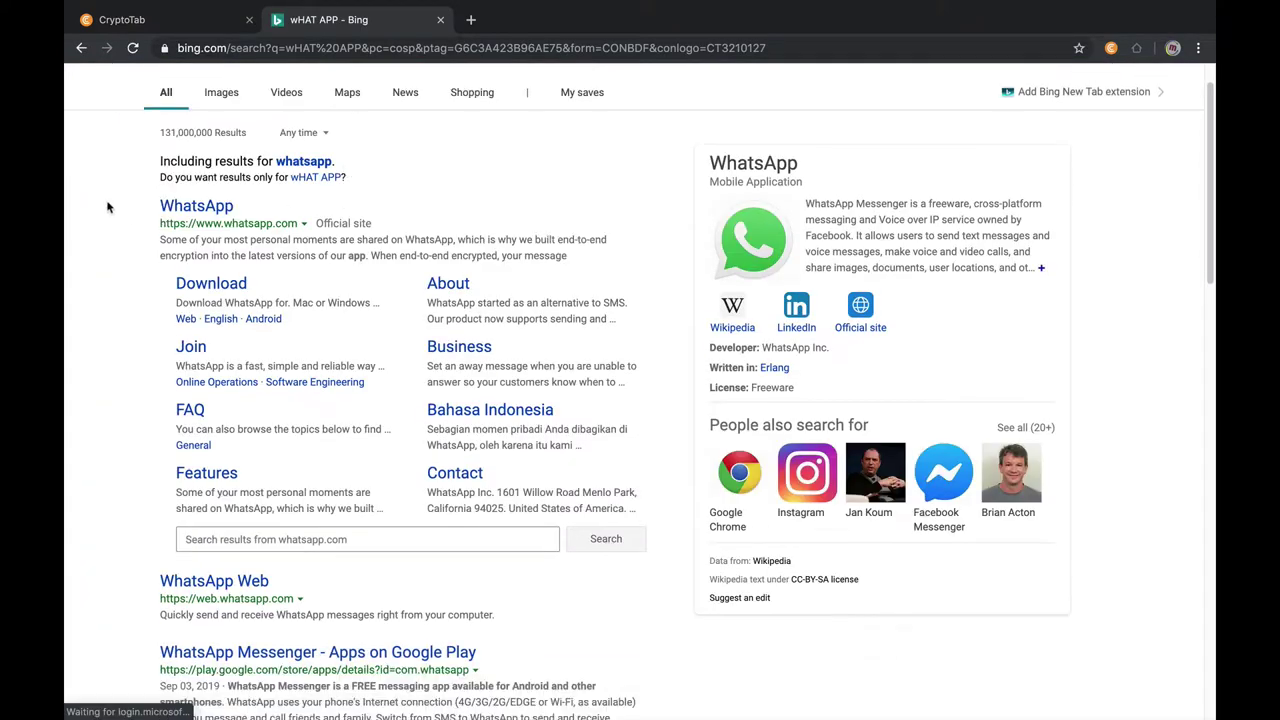
pyautogui.click(192, 207)
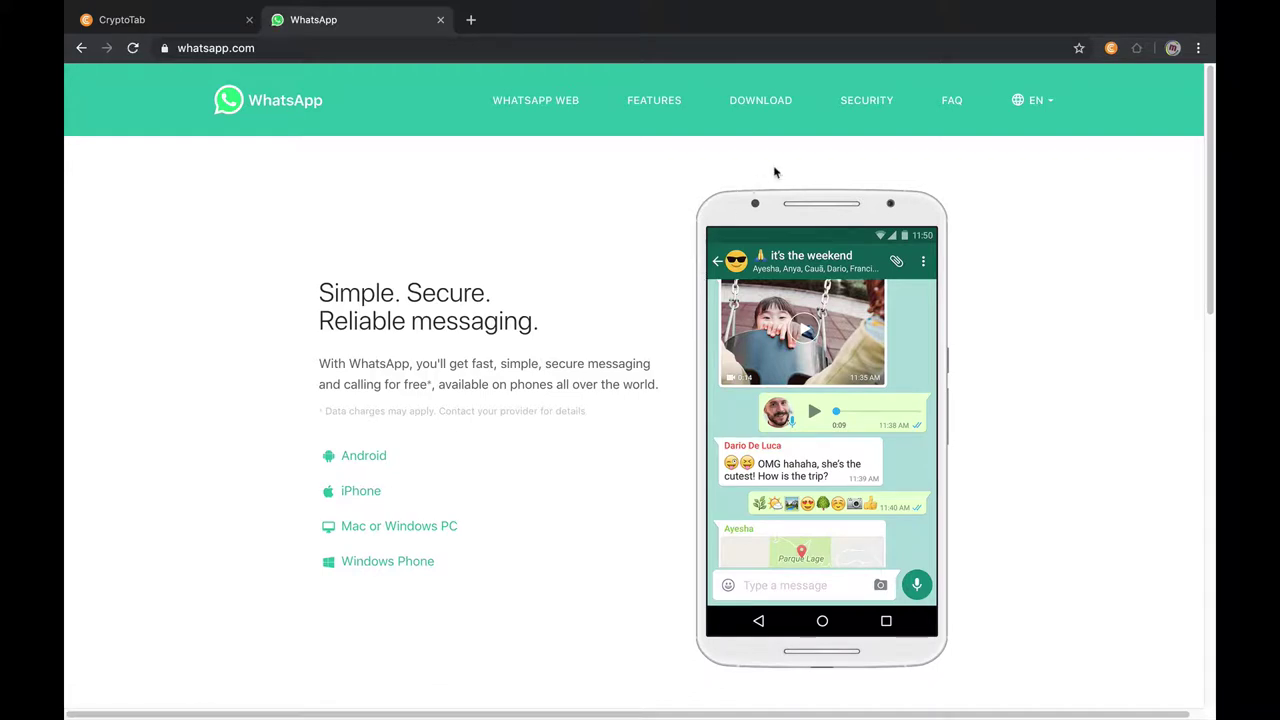
# Open WhatsApp's DOWNLOAD page and scroll it to get the files-WhatsApp.dmg Mac OS X download going.
pyautogui.click(760, 103)
pyautogui.scroll(-1, 748, 197)
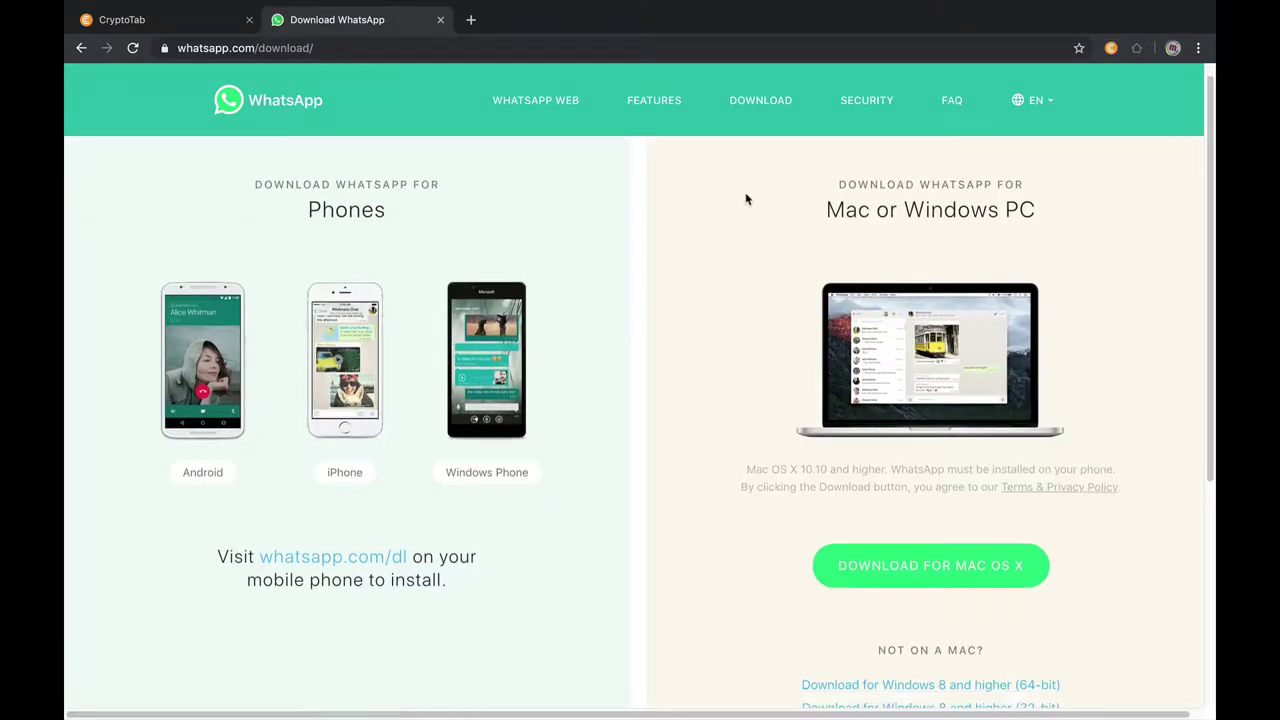
pyautogui.scroll(-2, 900, 210)
pyautogui.scroll(-2, 903, 208)
pyautogui.scroll(3, 903, 208)
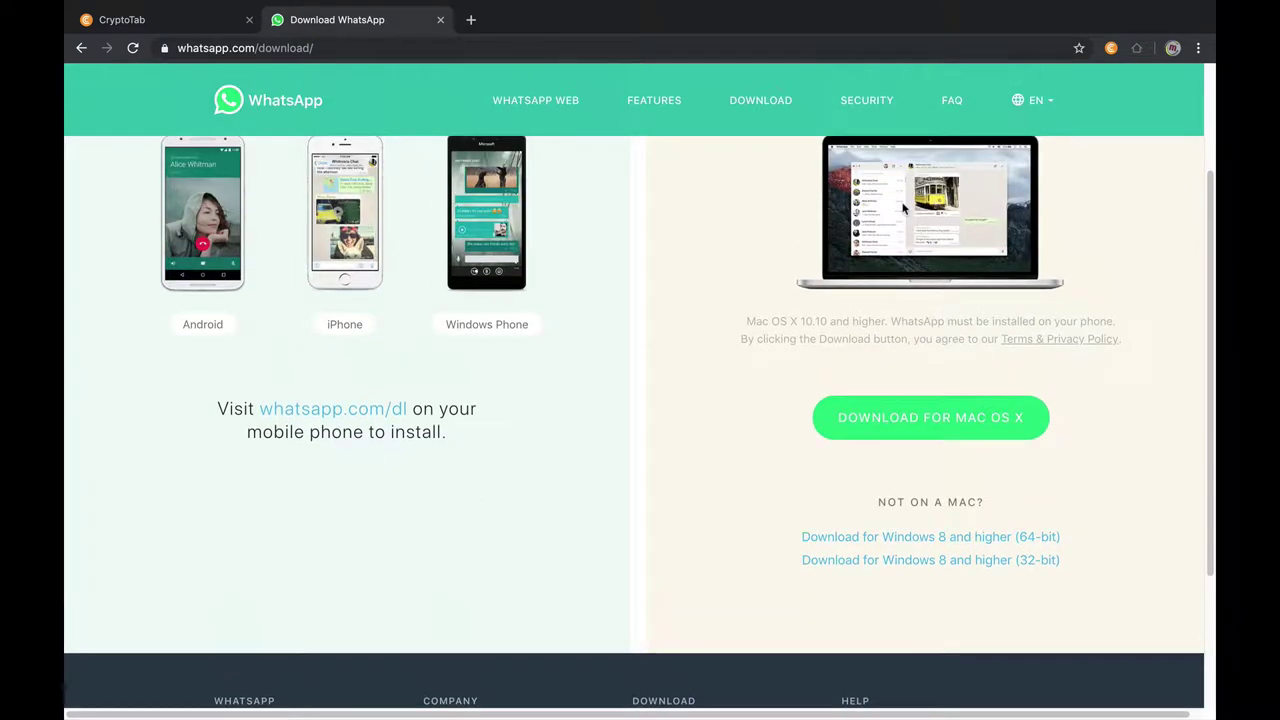
pyautogui.scroll(3, 903, 205)
pyautogui.scroll(-3, 903, 204)
pyautogui.scroll(-3, 942, 313)
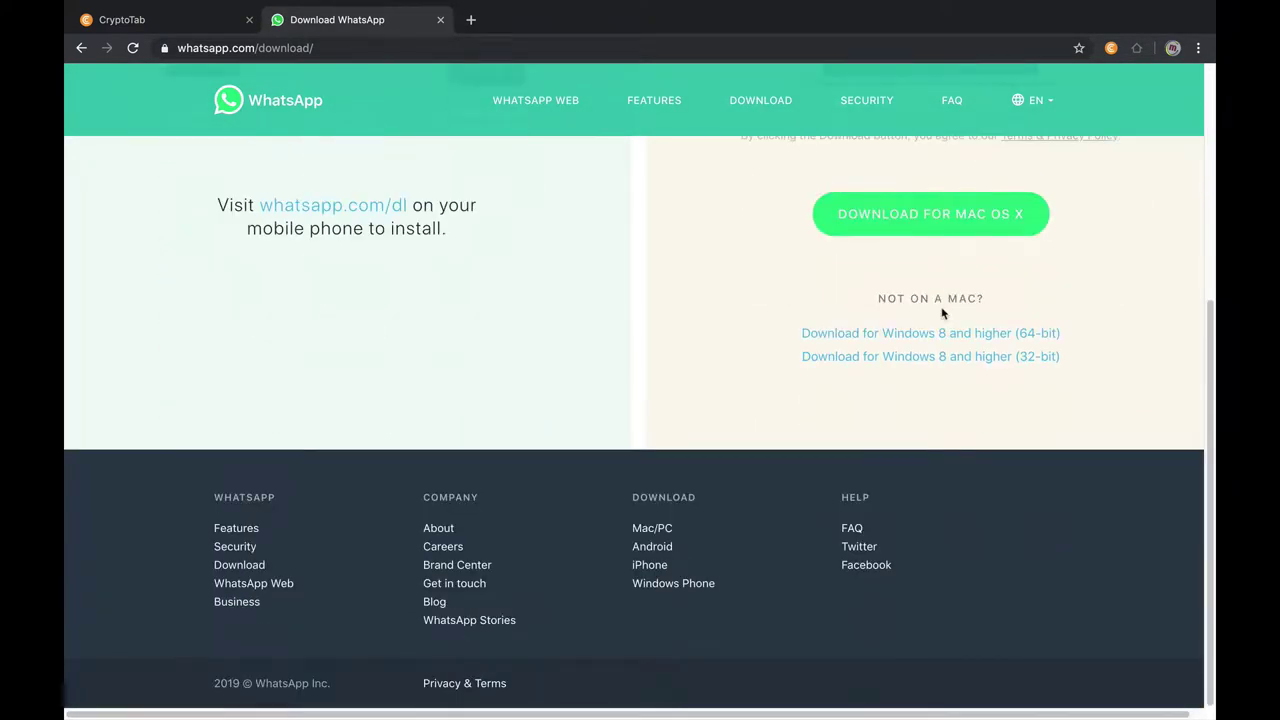
pyautogui.scroll(3, 942, 313)
pyautogui.scroll(3, 910, 414)
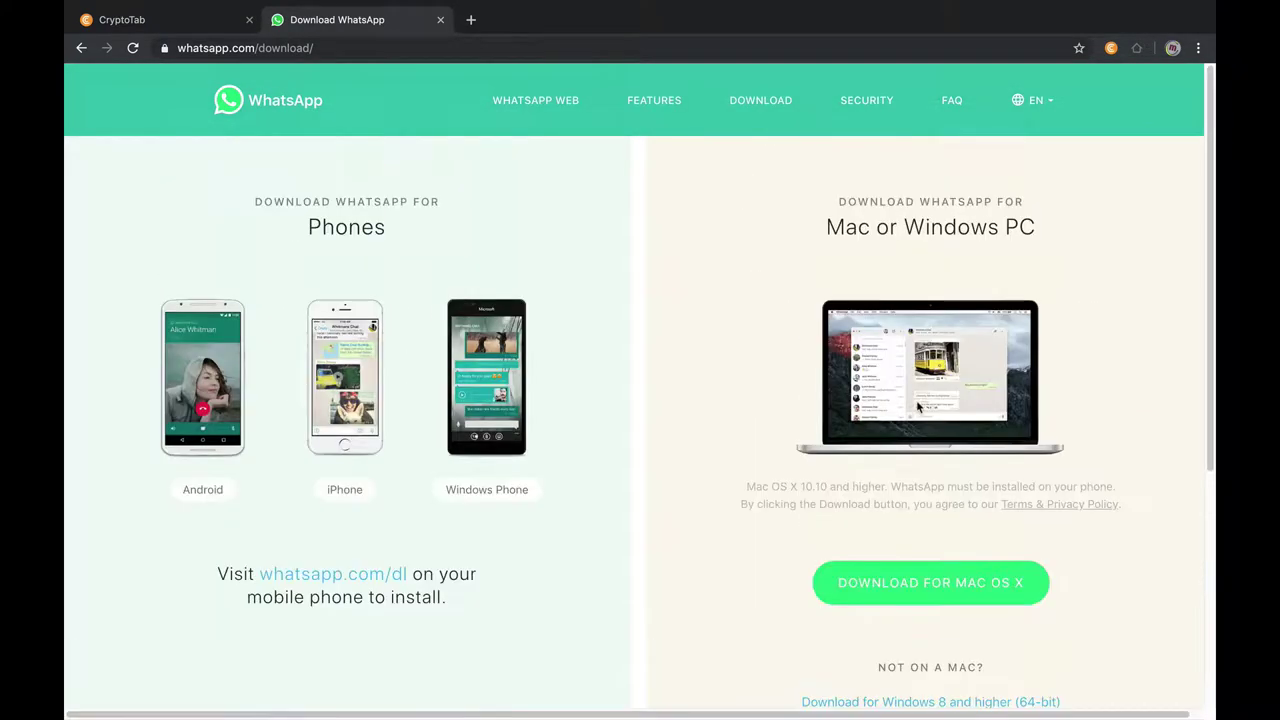
pyautogui.scroll(-4, 918, 311)
pyautogui.scroll(-1, 884, 386)
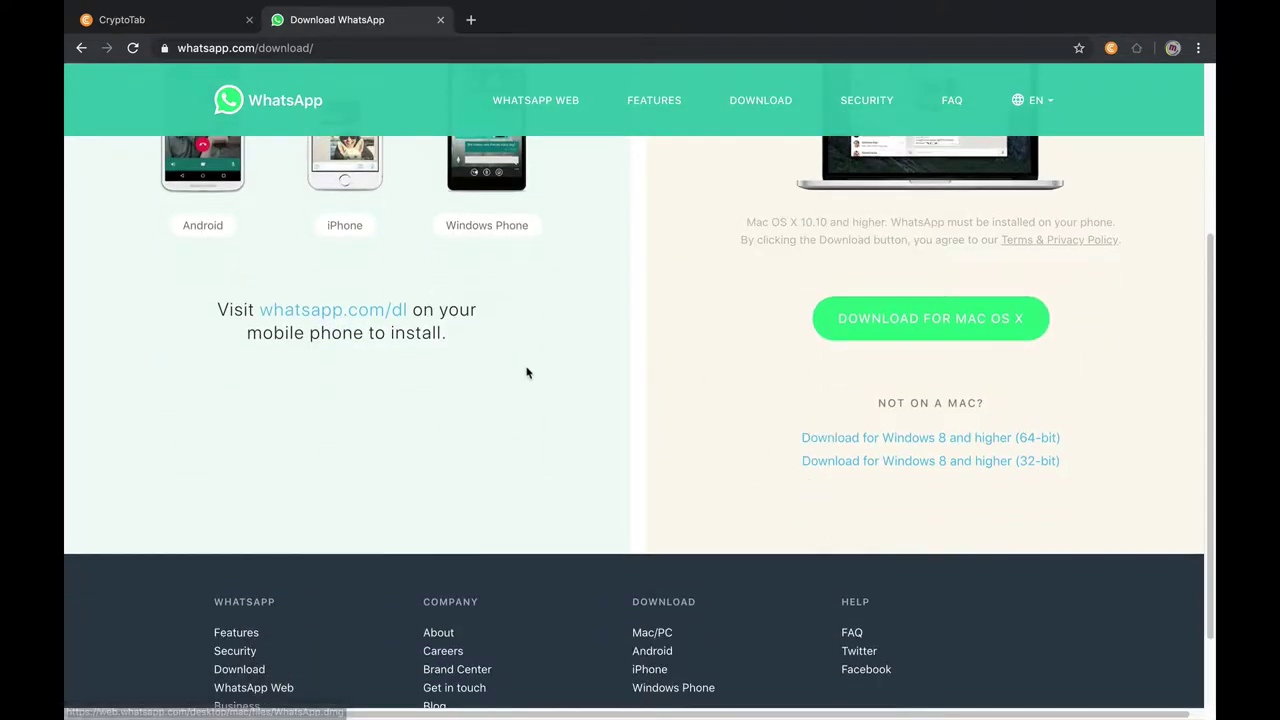
pyautogui.scroll(3, 526, 369)
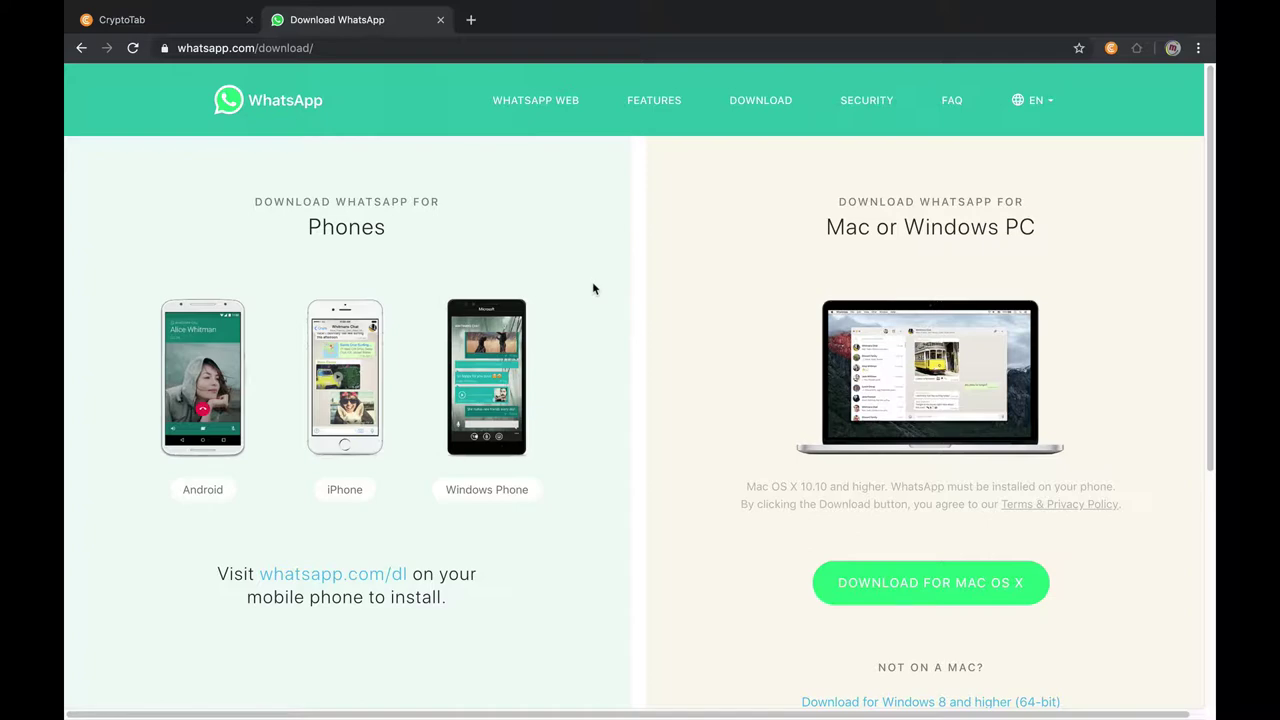
pyautogui.scroll(-1, 997, 243)
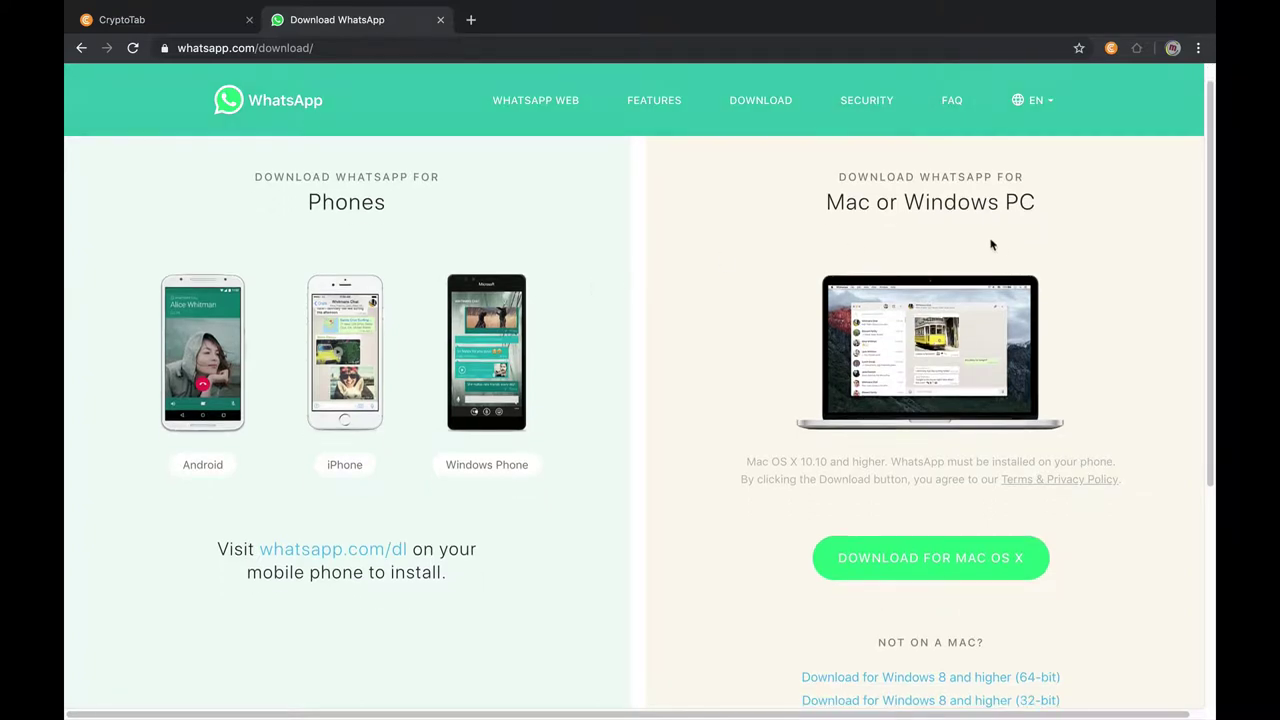
pyautogui.scroll(-3, 1000, 249)
pyautogui.scroll(4, 1012, 232)
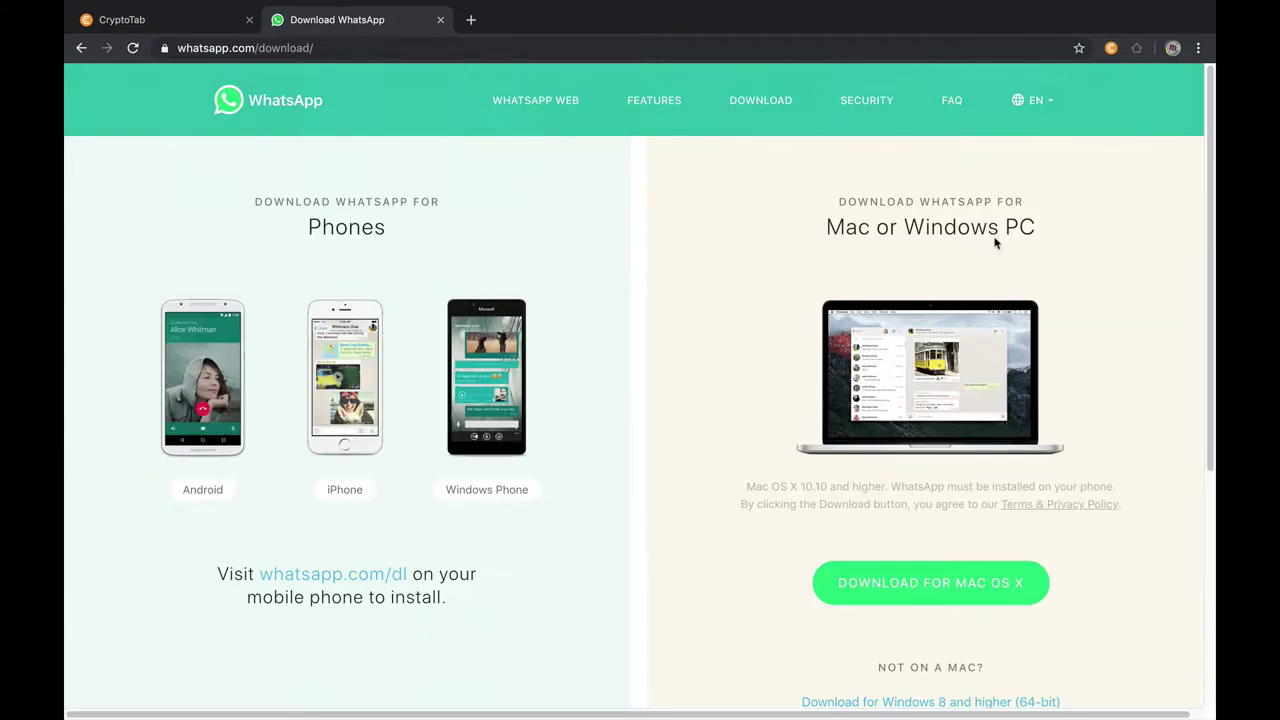
pyautogui.scroll(-6, 995, 245)
pyautogui.scroll(4, 951, 258)
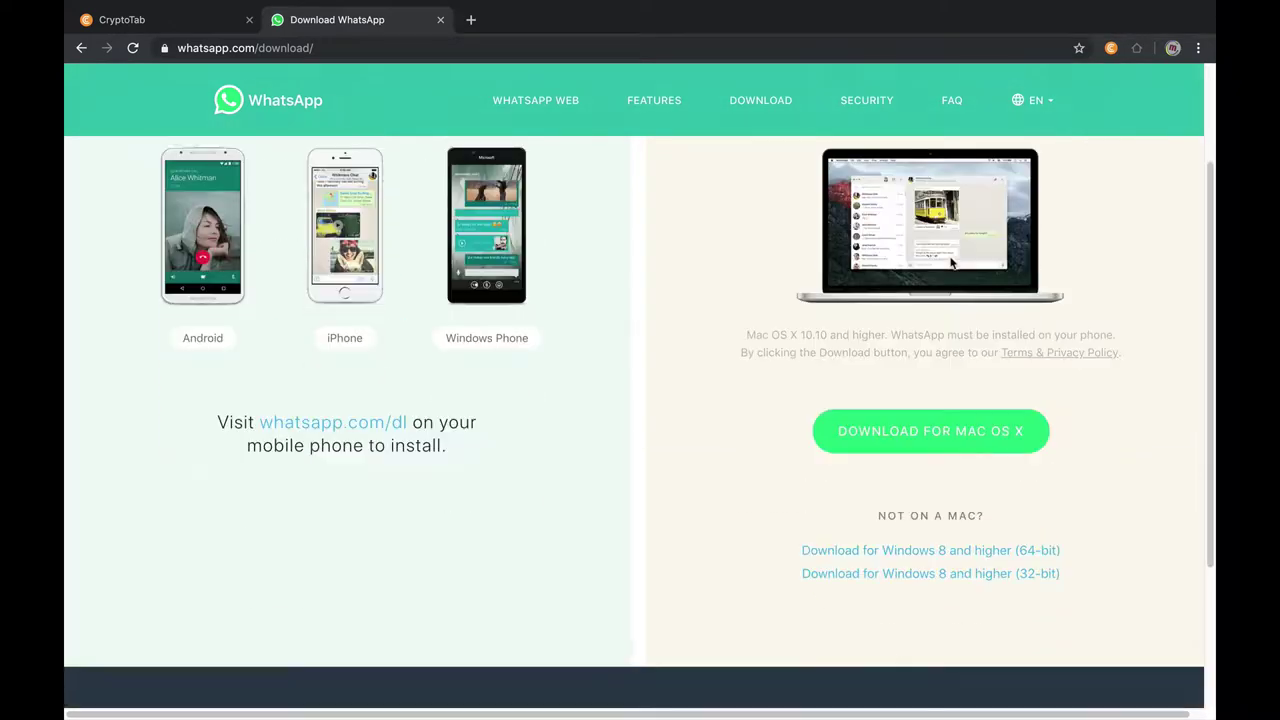
pyautogui.scroll(-4, 950, 256)
pyautogui.scroll(3, 950, 256)
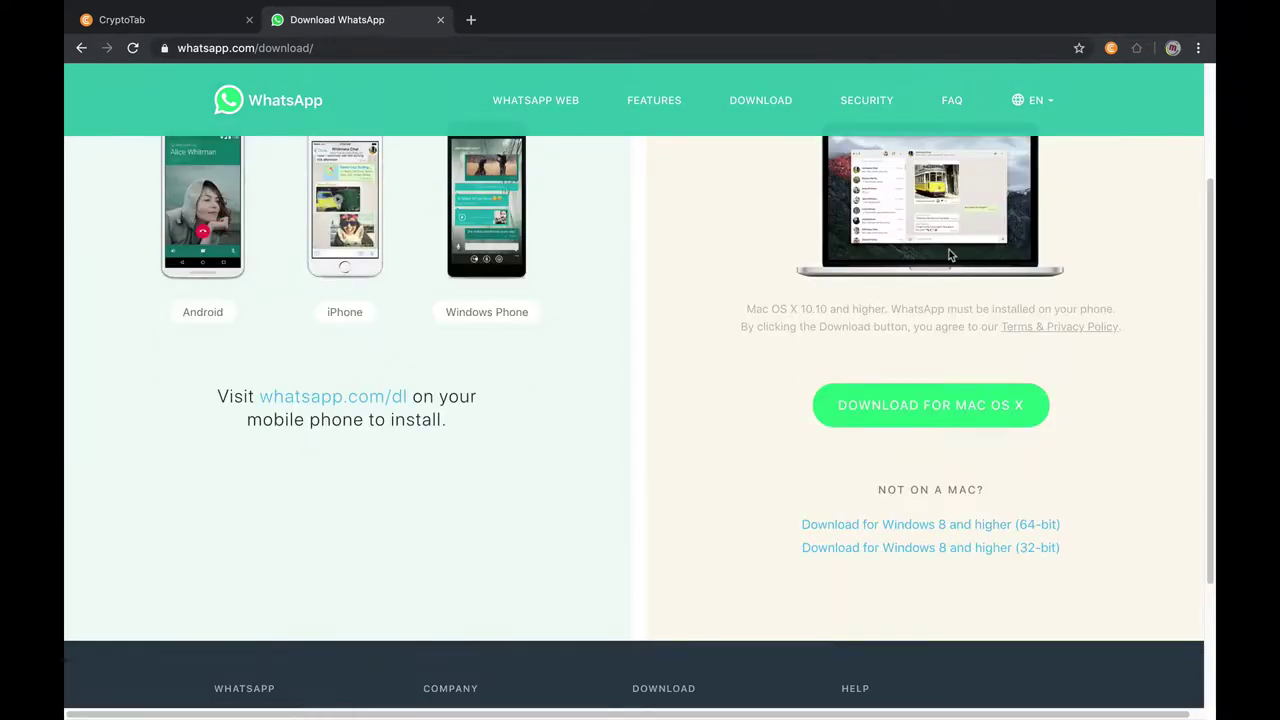
pyautogui.scroll(-4, 950, 256)
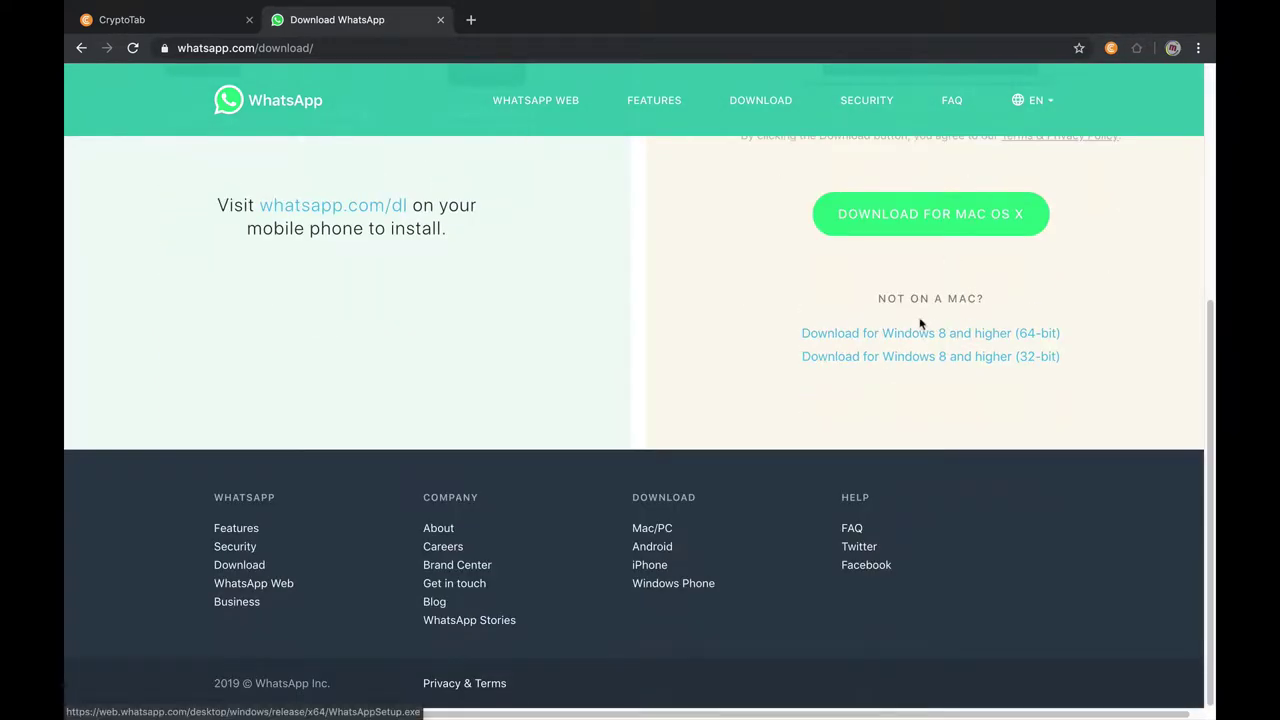
pyautogui.scroll(4, 925, 361)
pyautogui.scroll(-4, 922, 340)
pyautogui.scroll(4, 922, 330)
pyautogui.scroll(-1, 904, 449)
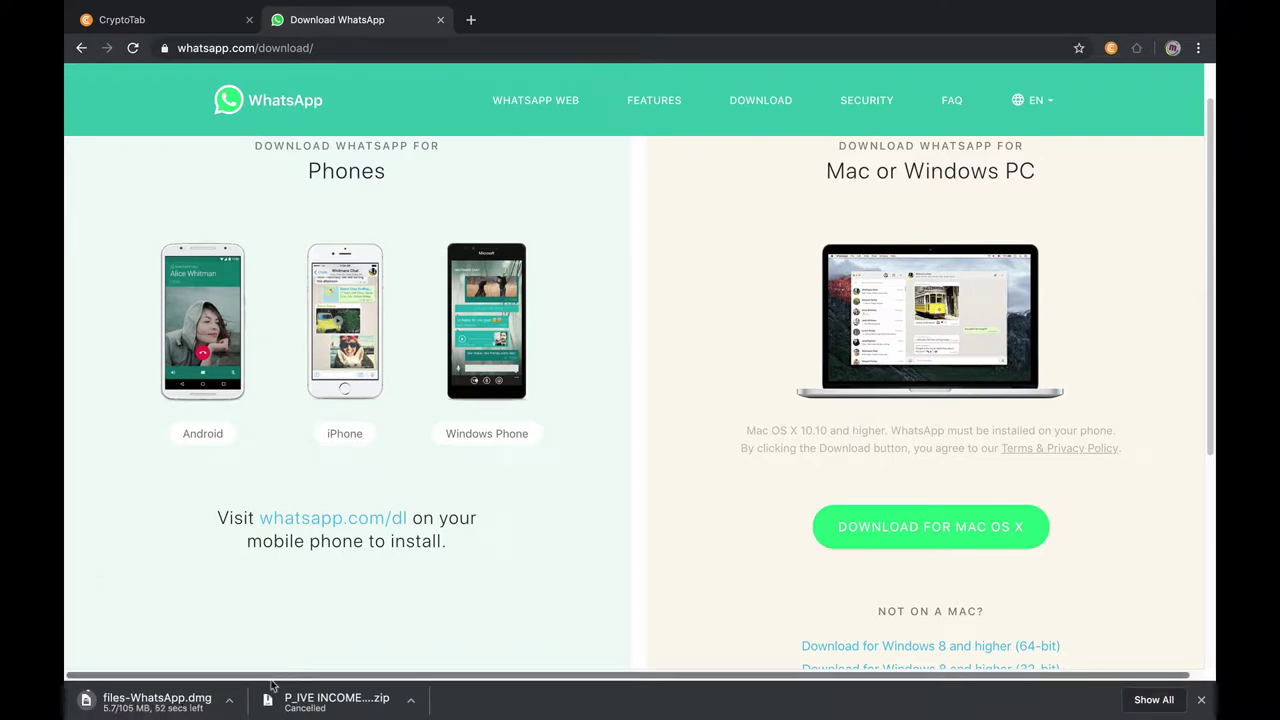
# Minimize the browser, restore it from the Dock and return it to full screen.
pyautogui.click(110, 26)
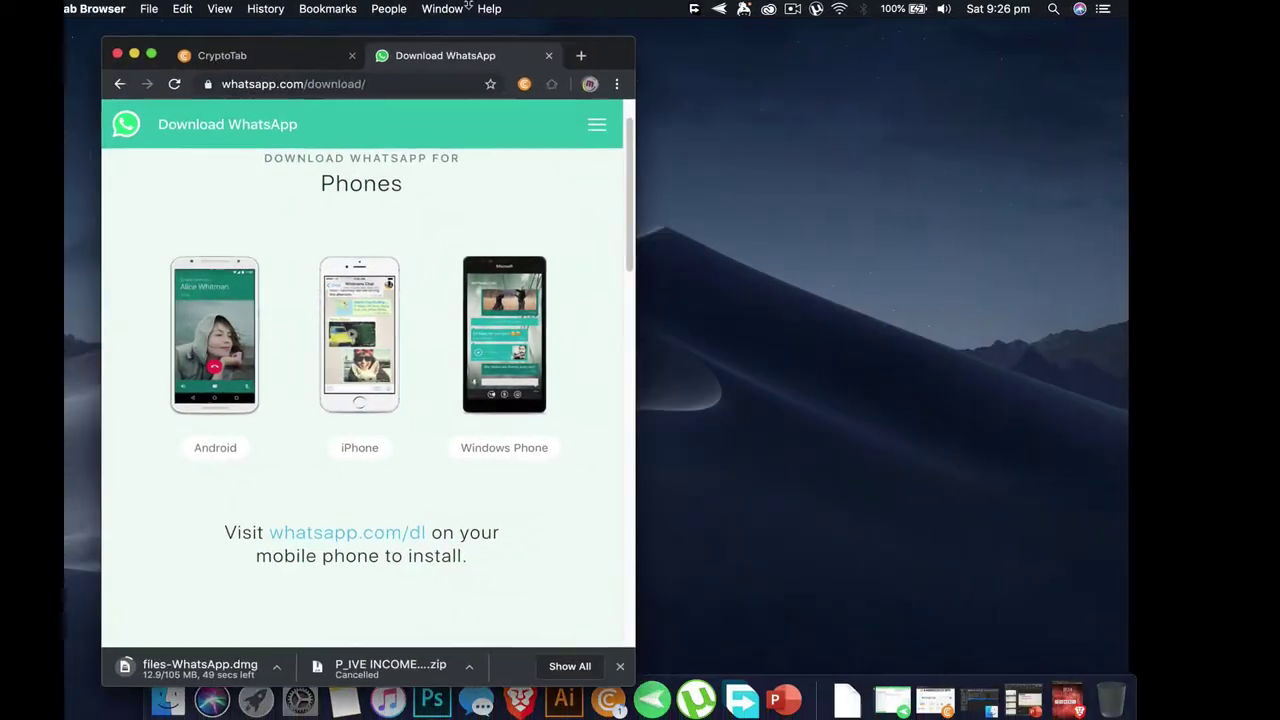
pyautogui.press('super+m')
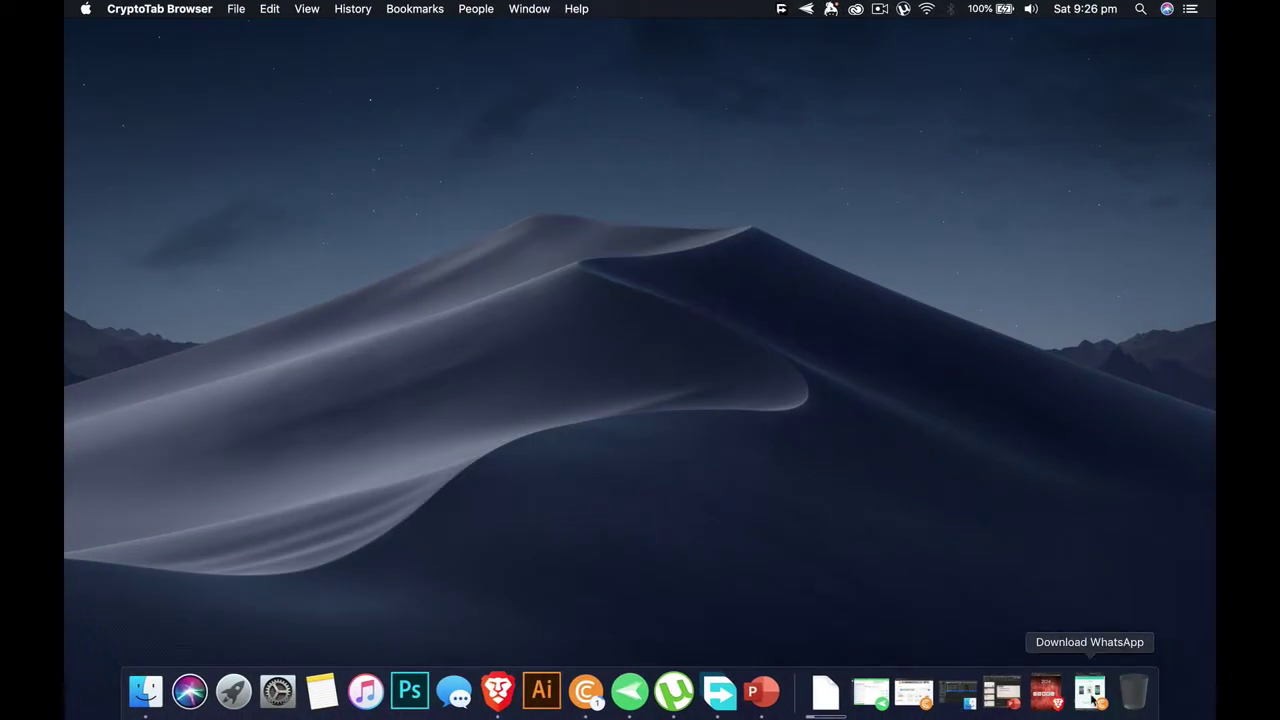
pyautogui.click(1085, 690)
pyautogui.click(151, 56)
# Copy the personal mining-pool invite link from the CryptoTab dashboard.
pyautogui.click(145, 19)
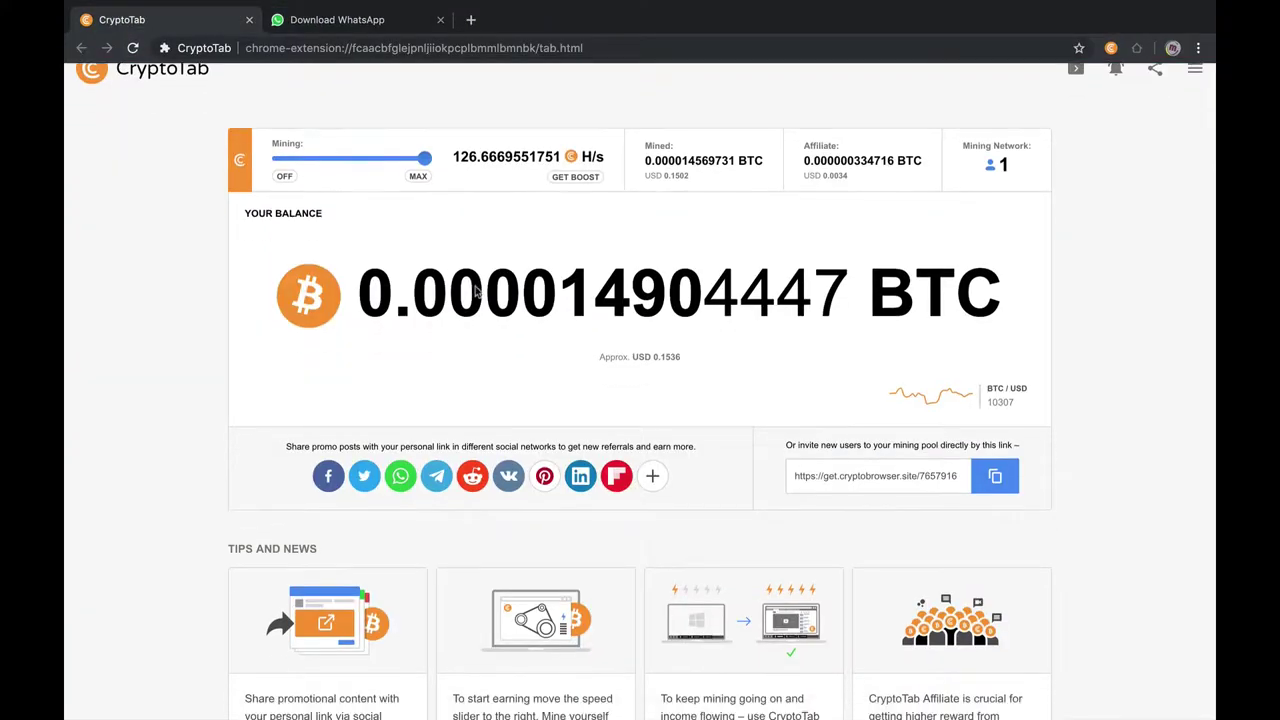
pyautogui.scroll(1, 464, 268)
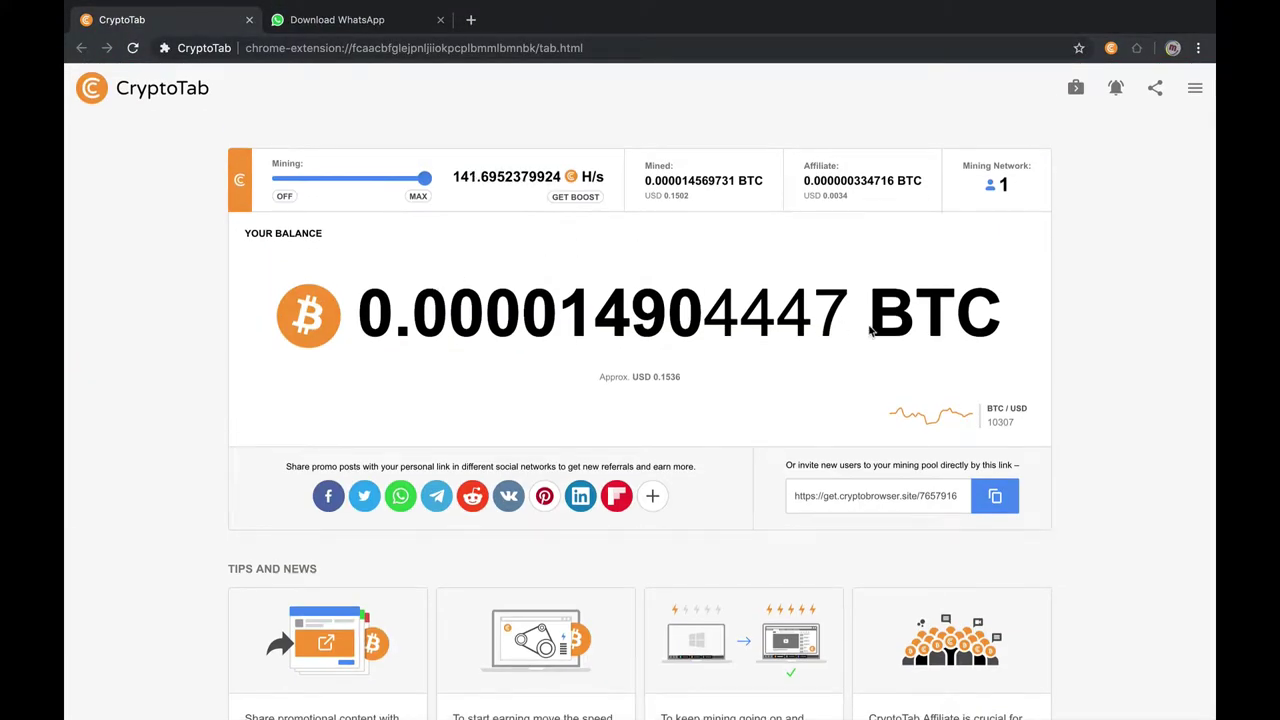
pyautogui.scroll(-3, 793, 330)
pyautogui.click(995, 318)
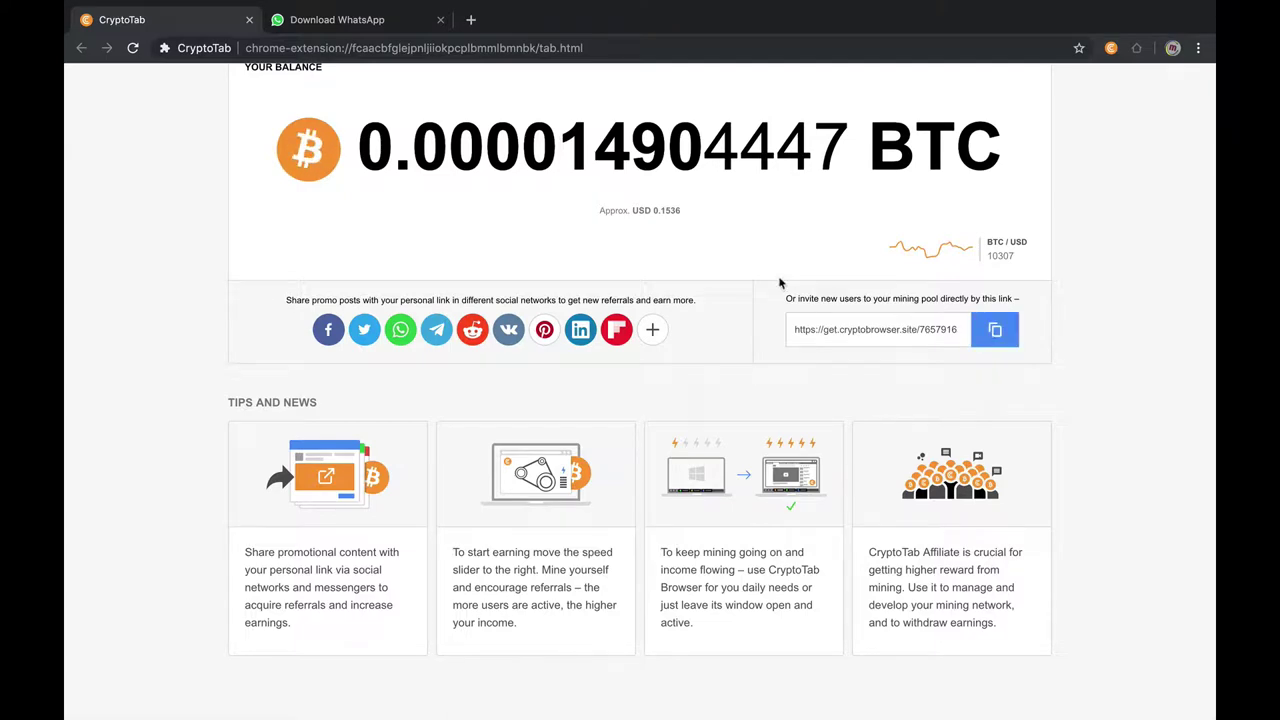
pyautogui.scroll(4, 790, 270)
pyautogui.scroll(-4, 797, 257)
pyautogui.scroll(4, 624, 249)
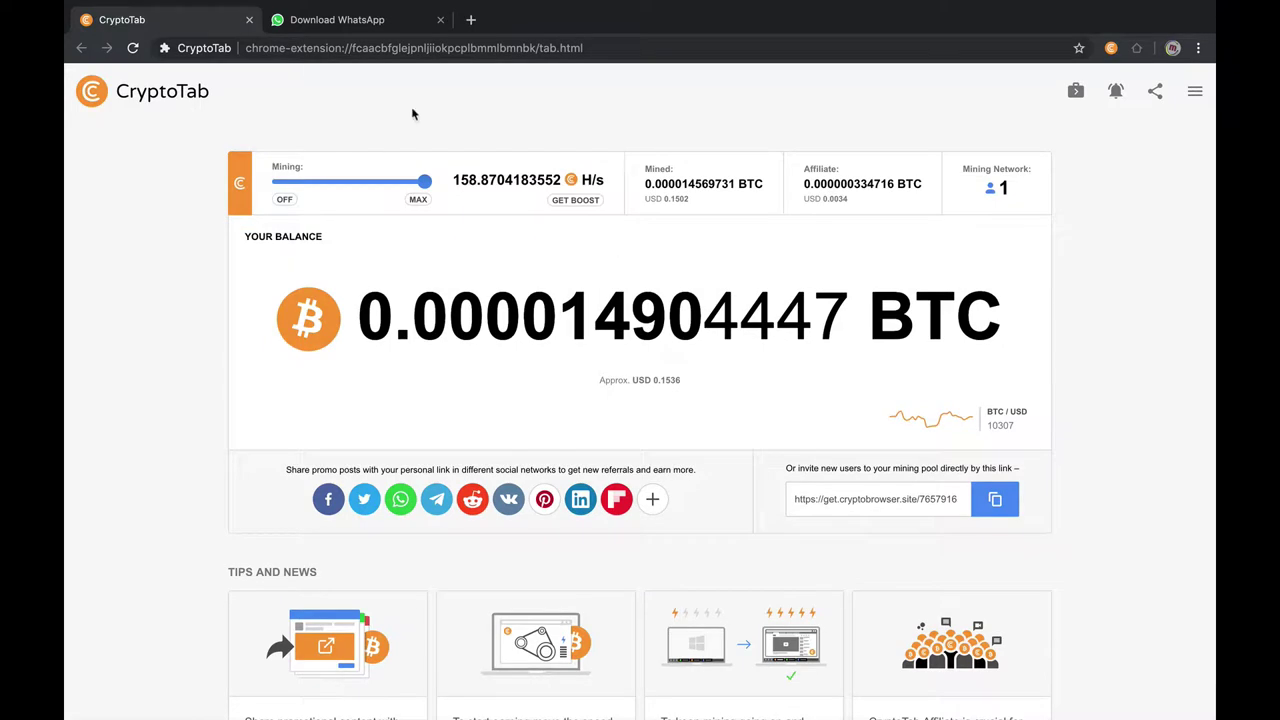
# Check the WhatsApp download page, then open and close the CryptoTab balance summary panel.
pyautogui.click(353, 21)
pyautogui.scroll(-2, 417, 214)
pyautogui.scroll(3, 417, 214)
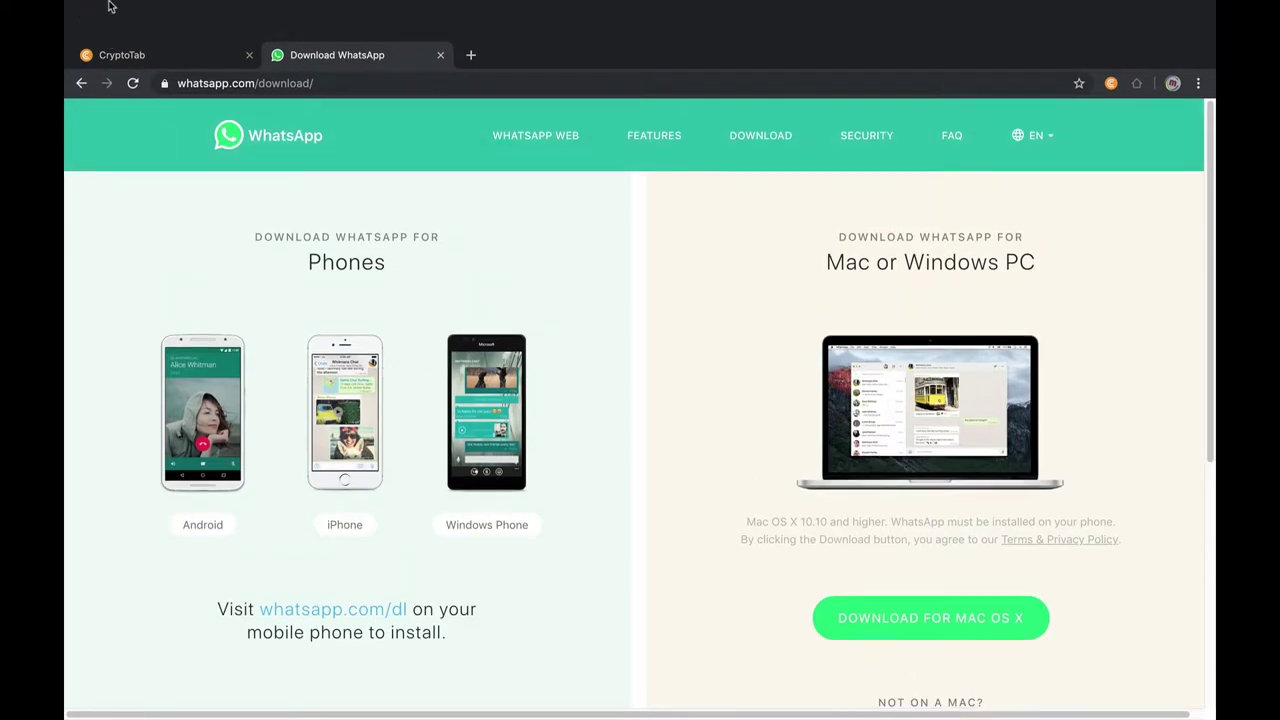
pyautogui.click(147, 22)
pyautogui.scroll(-3, 383, 148)
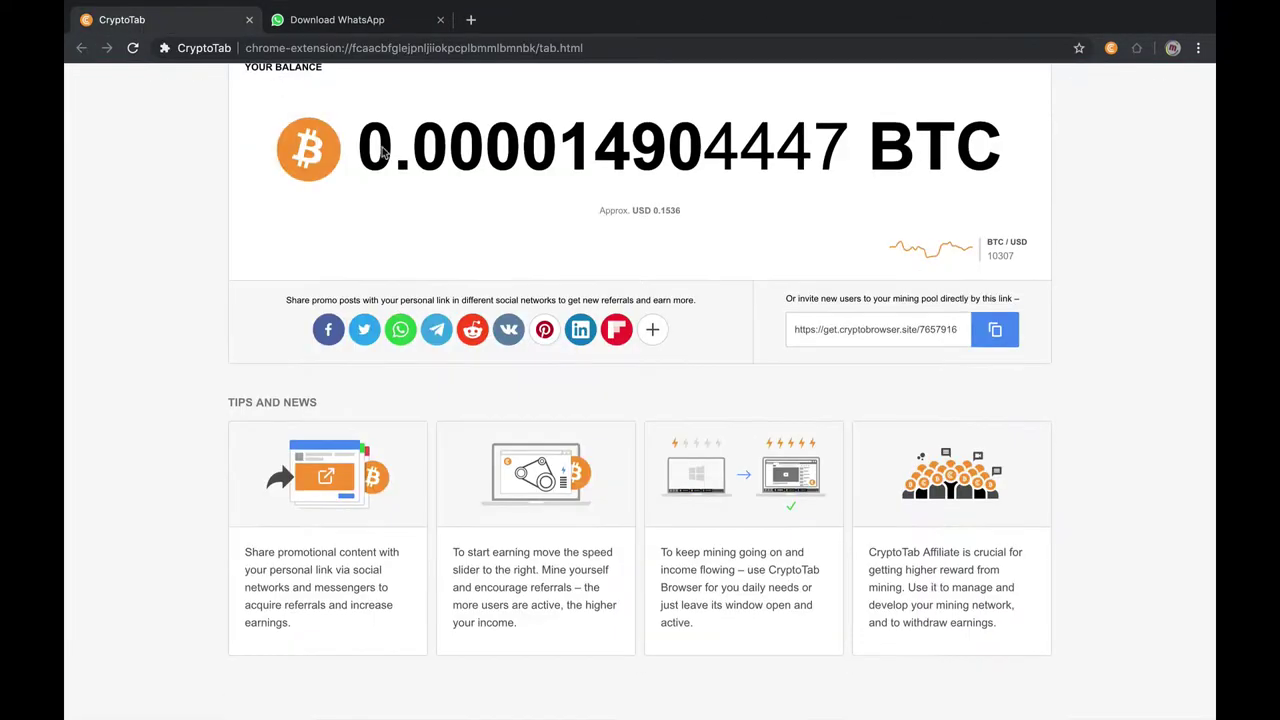
pyautogui.scroll(2, 808, 287)
pyautogui.scroll(-2, 843, 466)
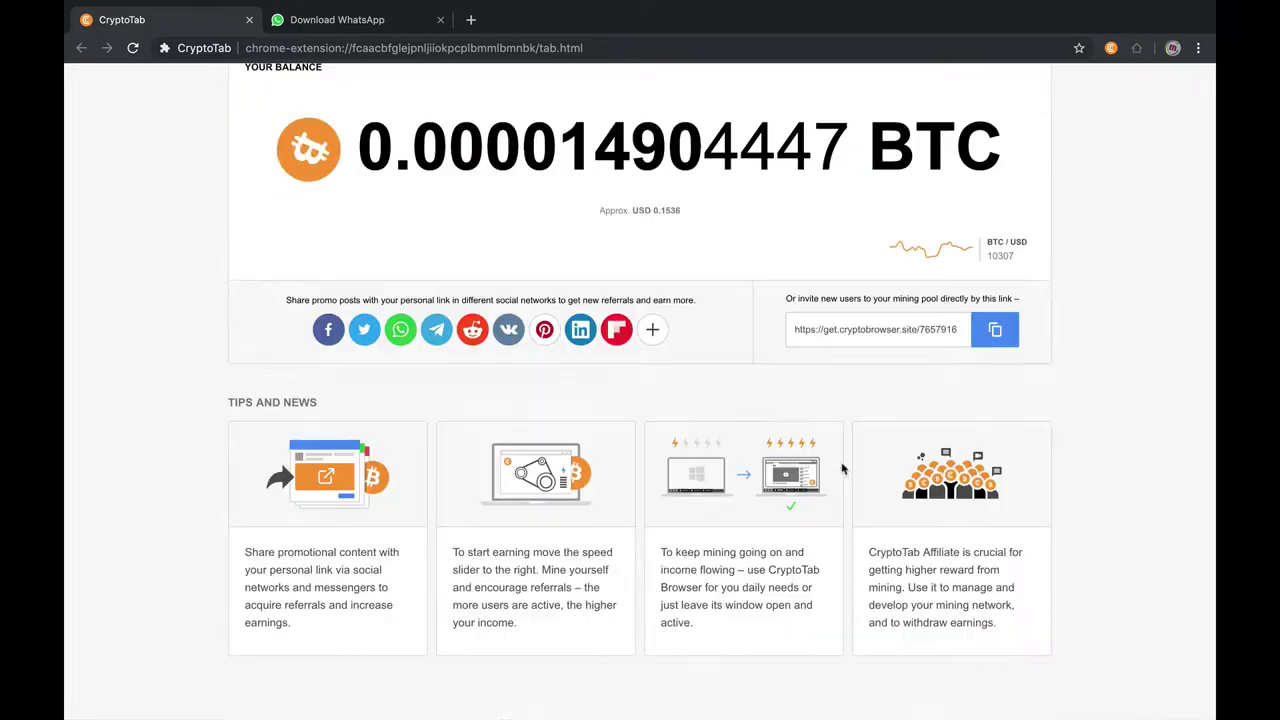
pyautogui.scroll(2, 567, 467)
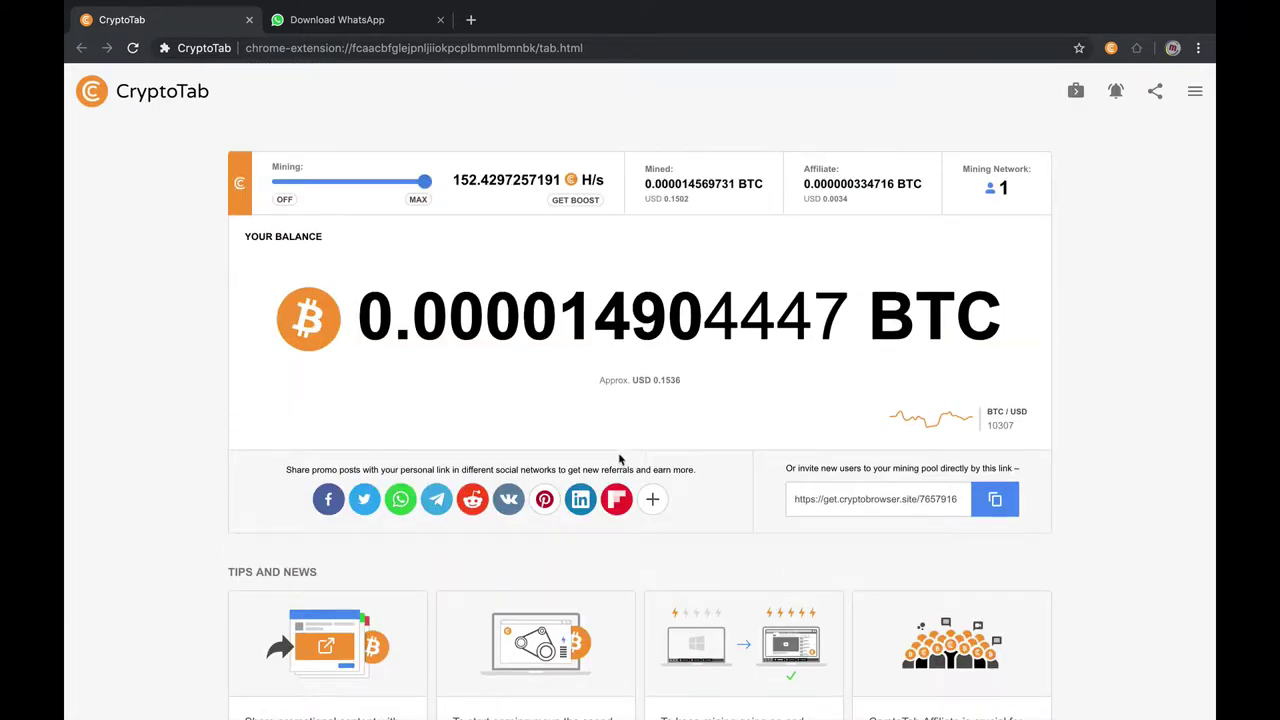
pyautogui.click(1193, 97)
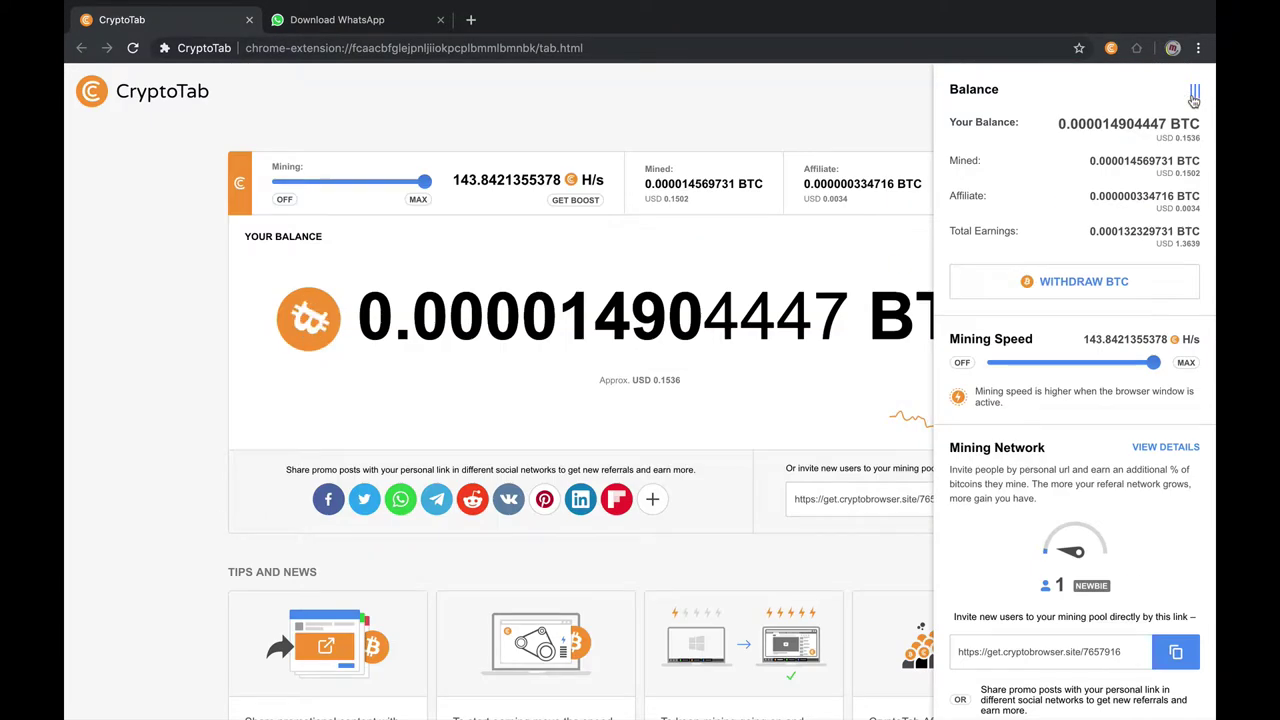
pyautogui.click(817, 133)
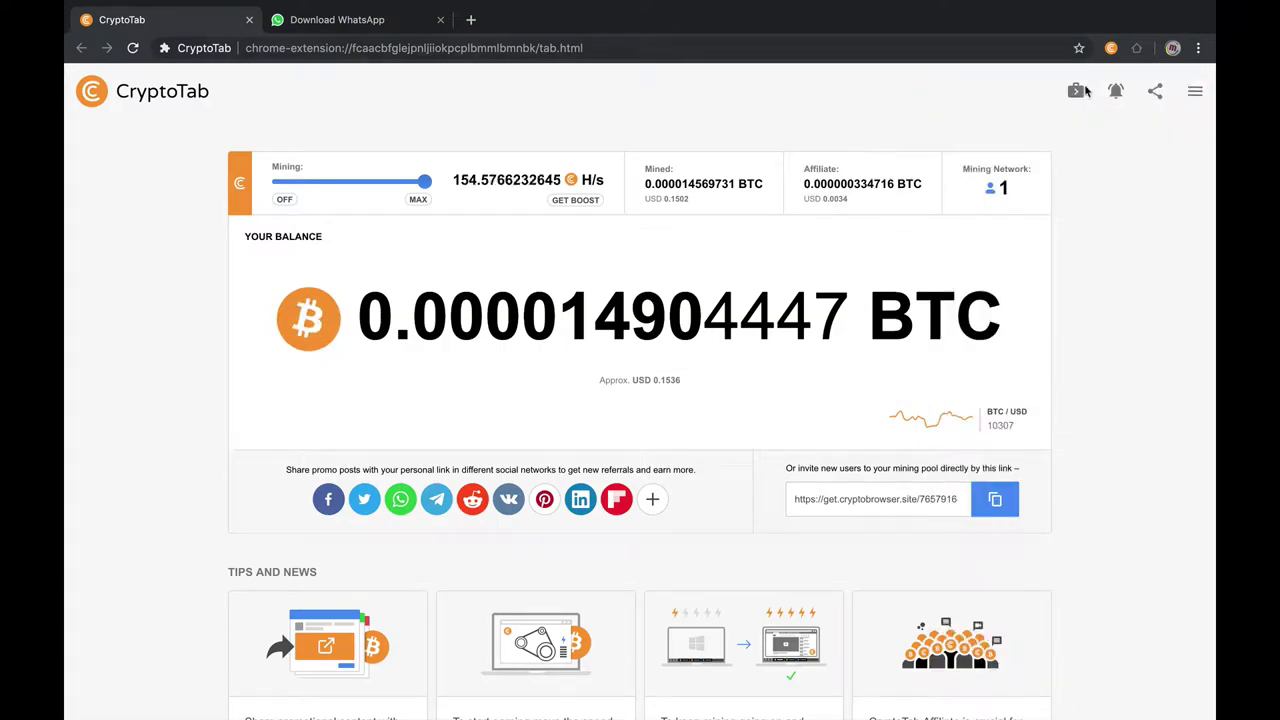
# Open the CryptoTab Affiliate promo page and then its affiliate links page.
pyautogui.click(1077, 92)
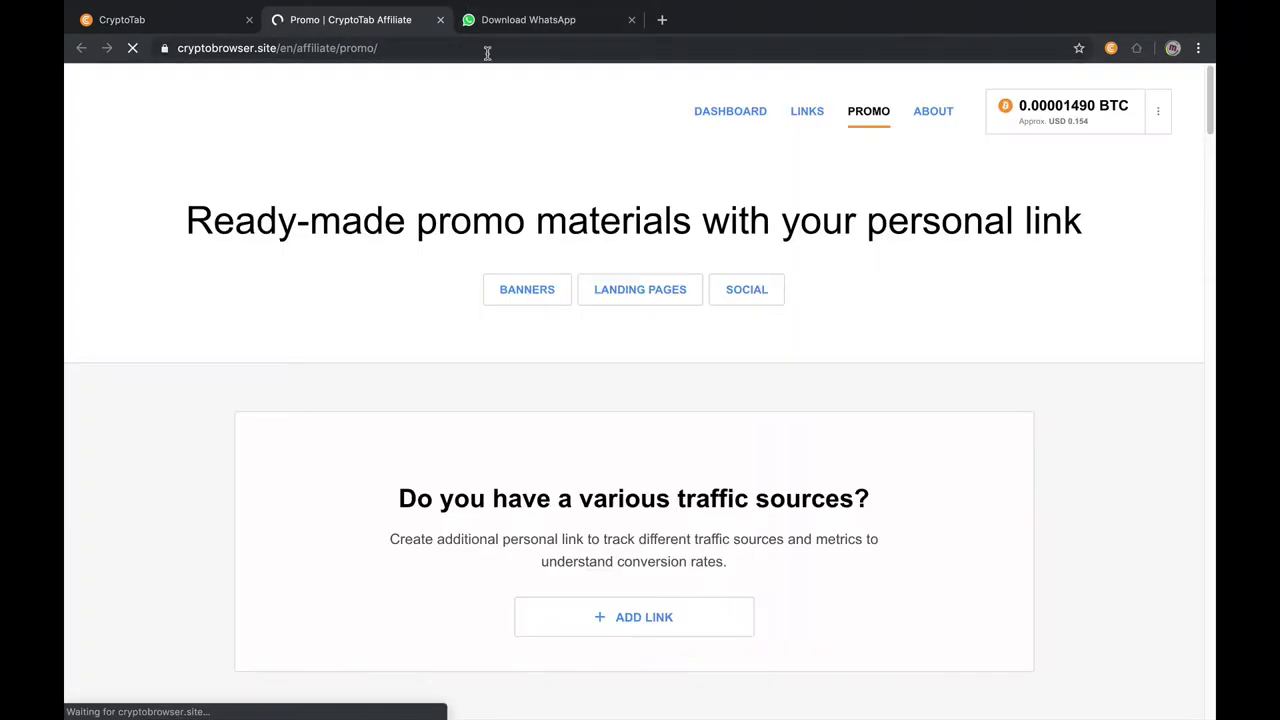
pyautogui.scroll(-5, 460, 234)
pyautogui.scroll(5, 468, 222)
pyautogui.scroll(3, 468, 222)
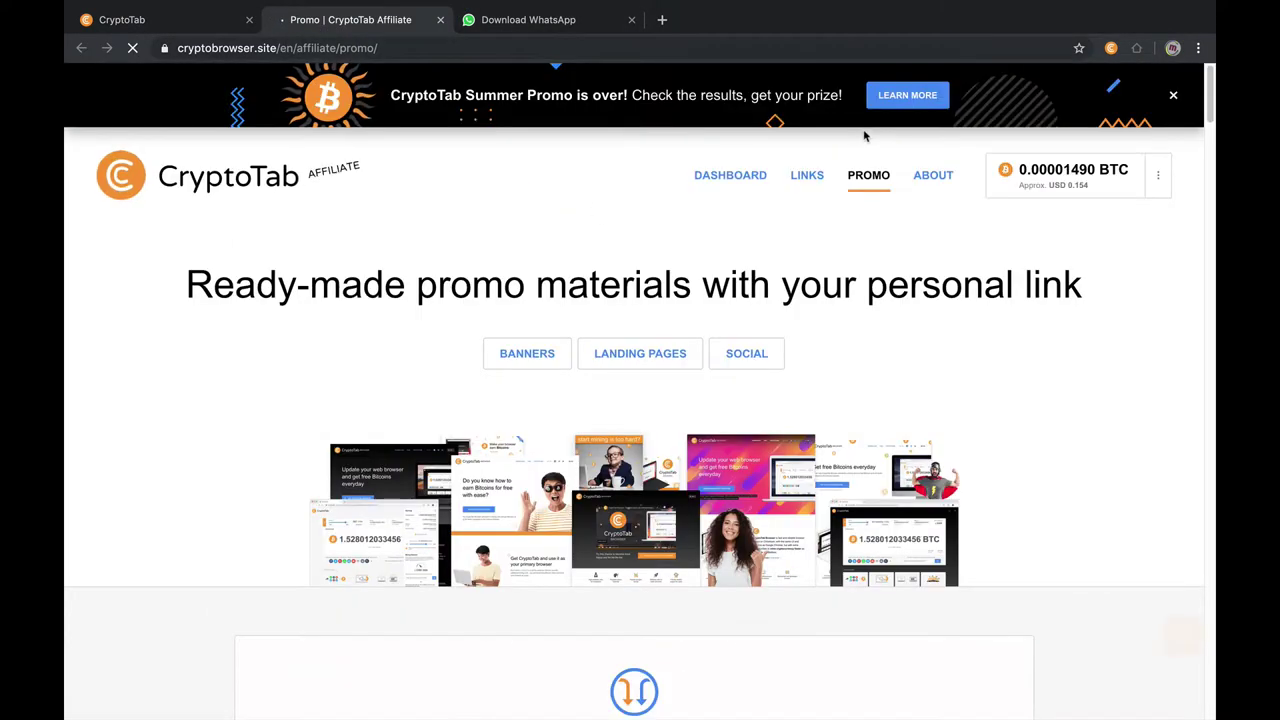
pyautogui.click(807, 174)
pyautogui.scroll(-10, 494, 127)
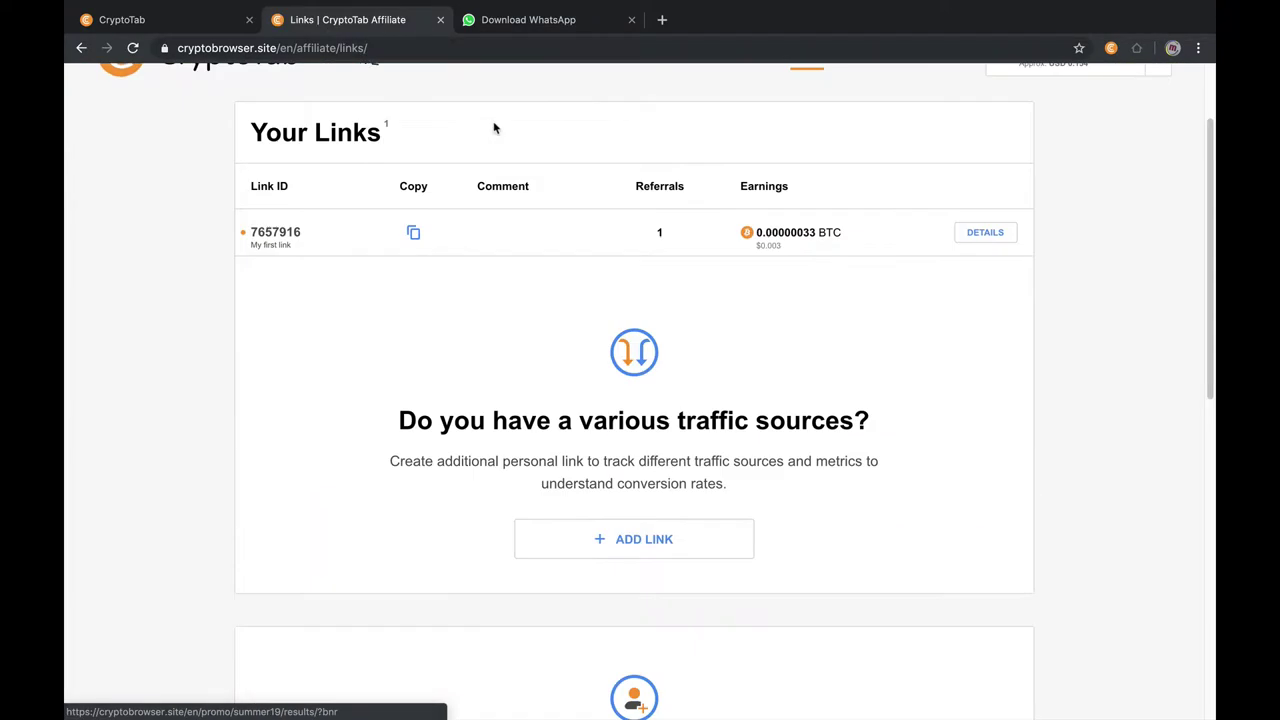
pyautogui.scroll(10, 494, 126)
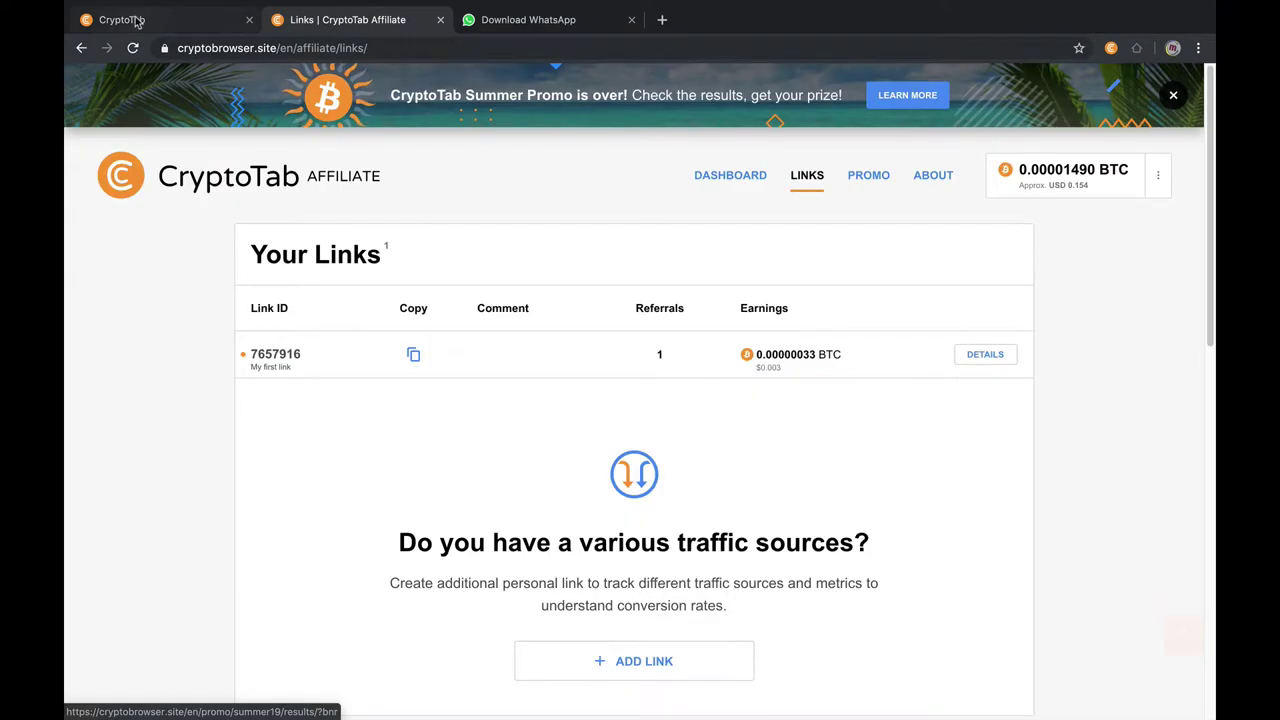
# Return to the mining dashboard, then switch to and scroll the affiliate dashboard tab.
pyautogui.click(122, 19)
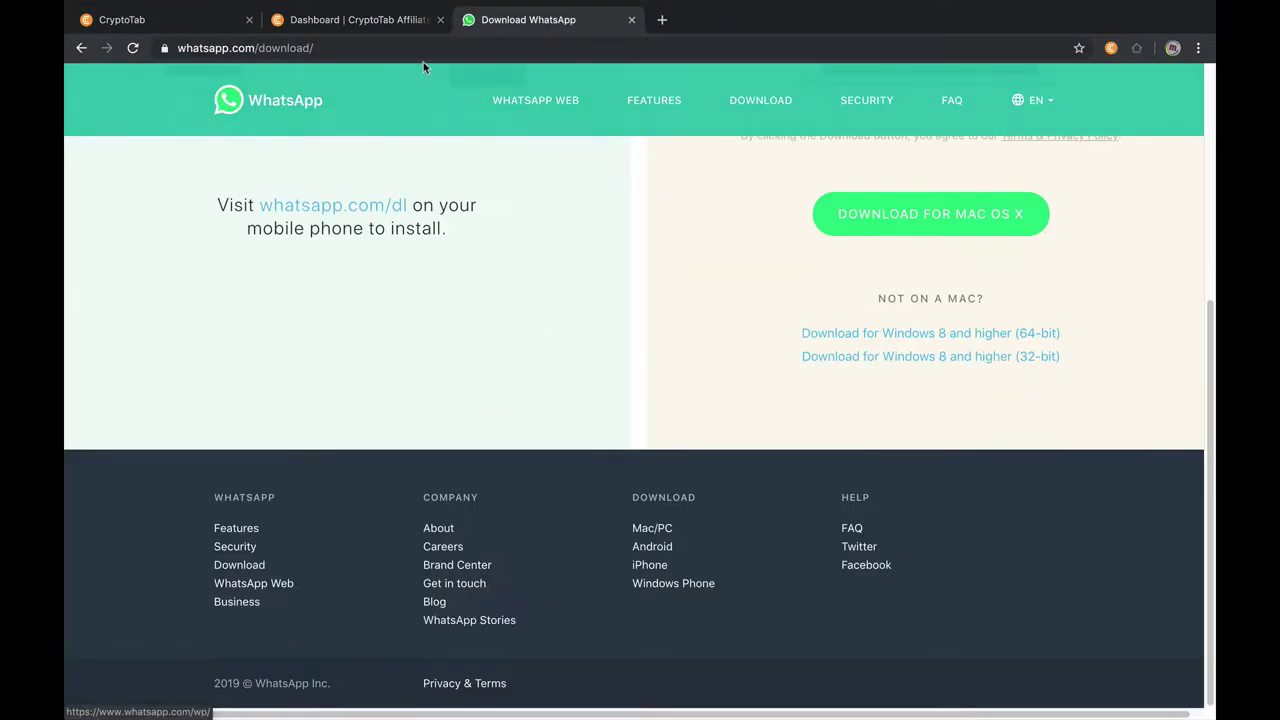
pyautogui.click(346, 24)
pyautogui.scroll(-2, 535, 330)
pyautogui.scroll(-10, 535, 330)
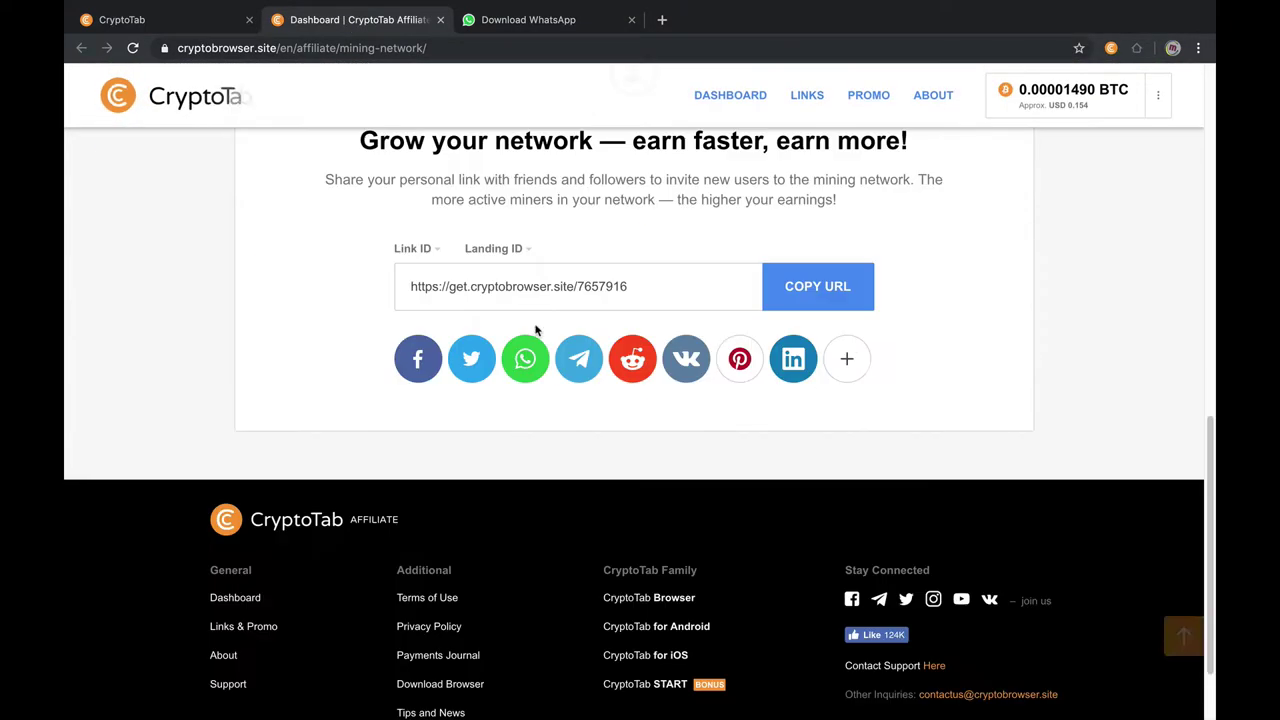
pyautogui.scroll(15, 537, 326)
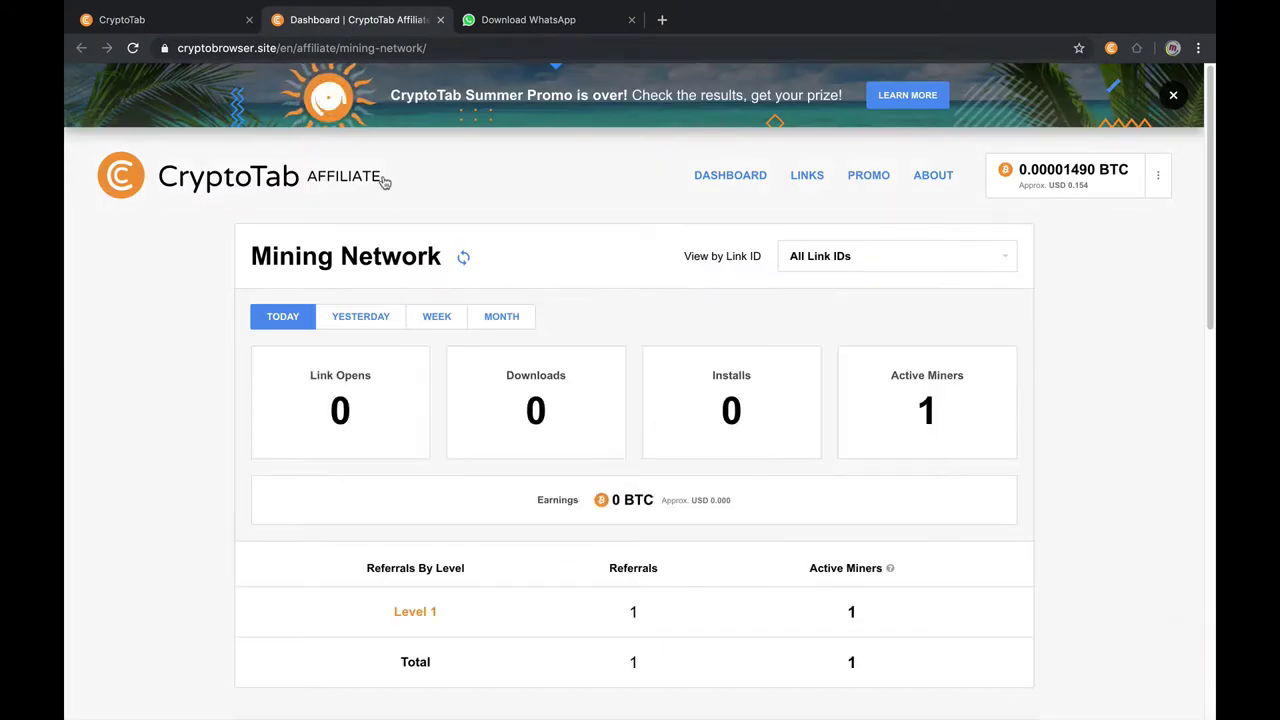
pyautogui.scroll(-3, 531, 451)
pyautogui.scroll(1, 747, 386)
pyautogui.scroll(2, 747, 386)
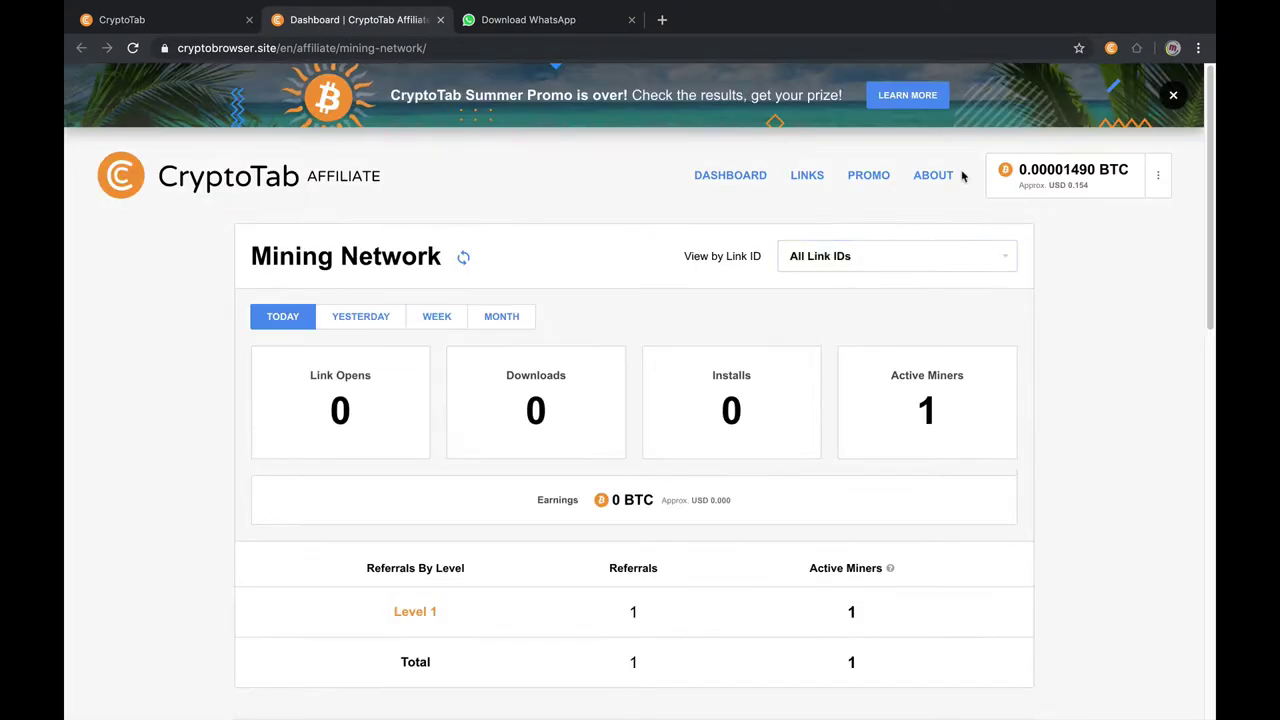
# Open the main affiliate dashboard and review its network stats and charts.
pyautogui.click(183, 207)
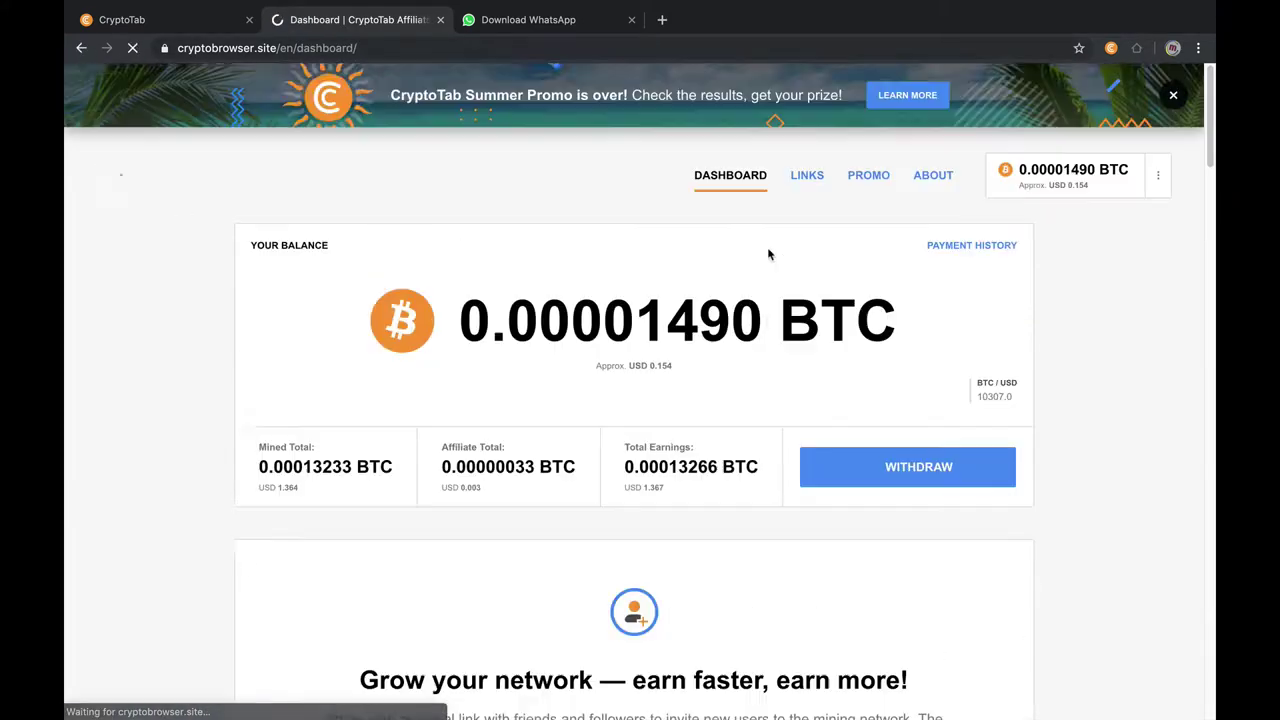
pyautogui.scroll(-3, 768, 255)
pyautogui.scroll(-8, 768, 255)
pyautogui.scroll(-5, 768, 255)
pyautogui.scroll(-1, 768, 255)
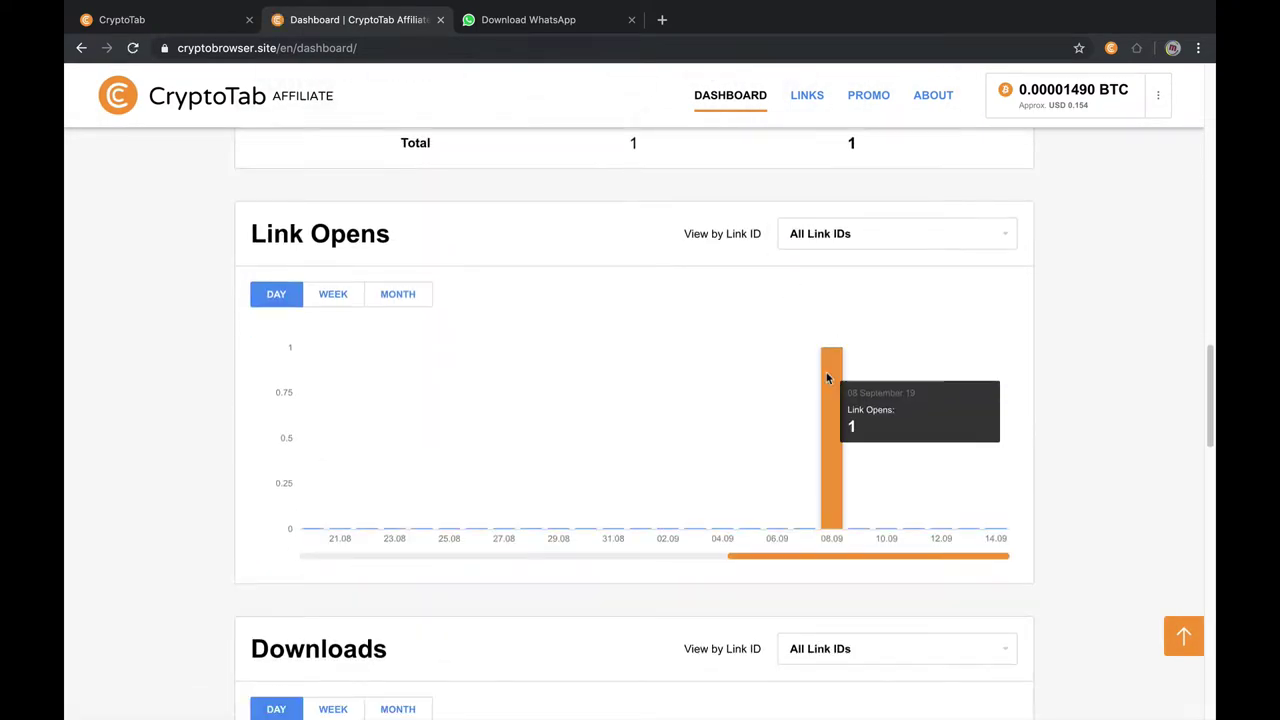
pyautogui.scroll(-13, 800, 360)
pyautogui.scroll(7, 620, 267)
pyautogui.scroll(15, 620, 267)
# View the account options menu, then close the affiliate dashboard tab.
pyautogui.click(1160, 178)
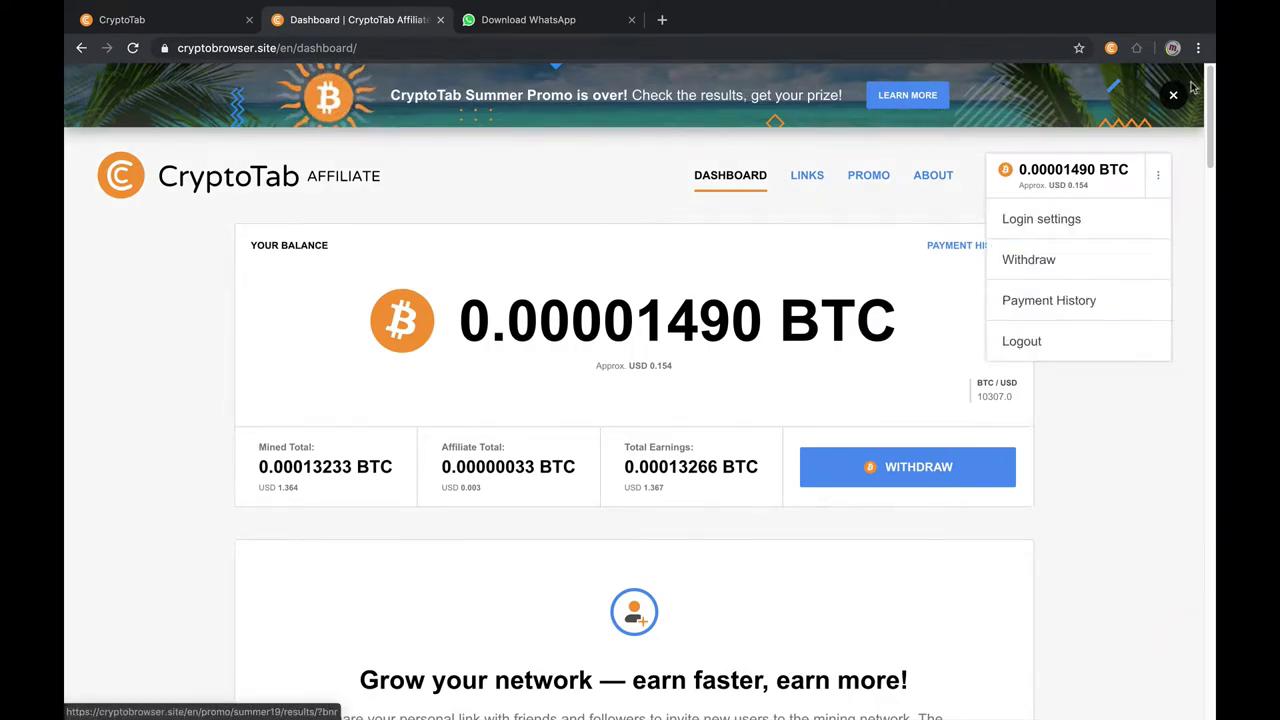
pyautogui.scroll(-1, 975, 110)
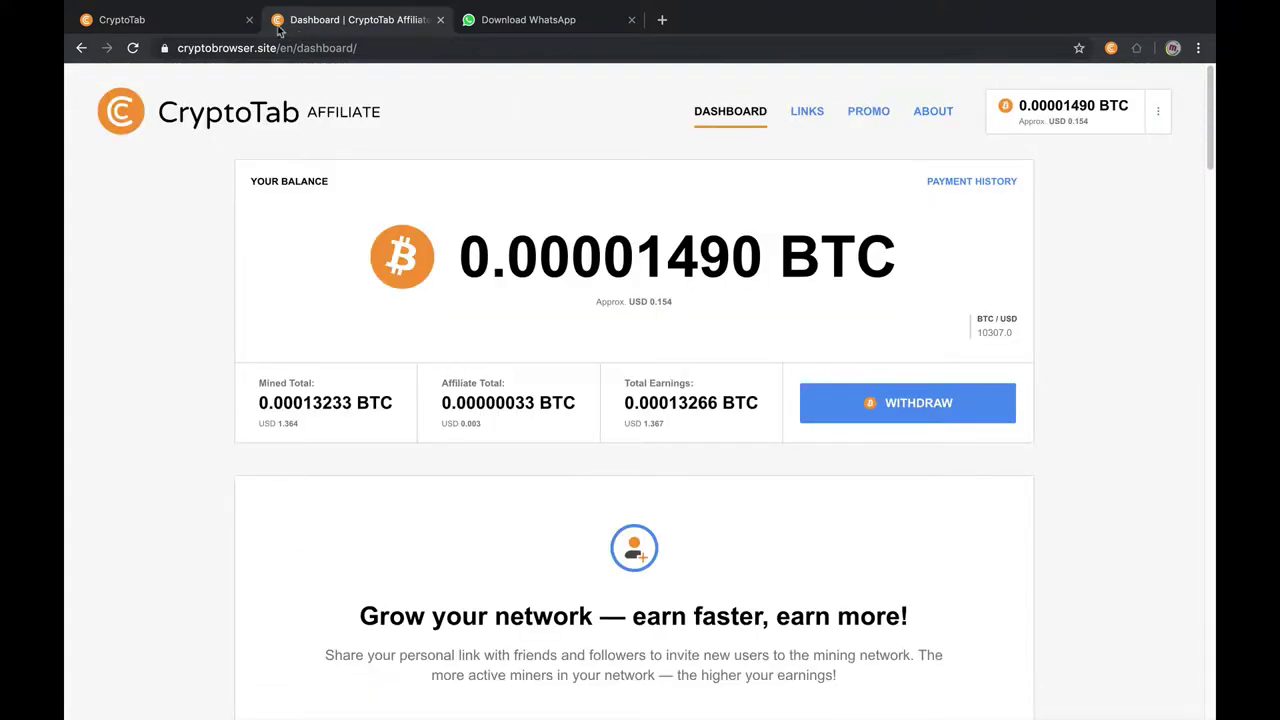
pyautogui.click(439, 20)
# Open the affiliate Promo page from the mining dashboard and scroll through its promo materials.
pyautogui.scroll(5, 698, 297)
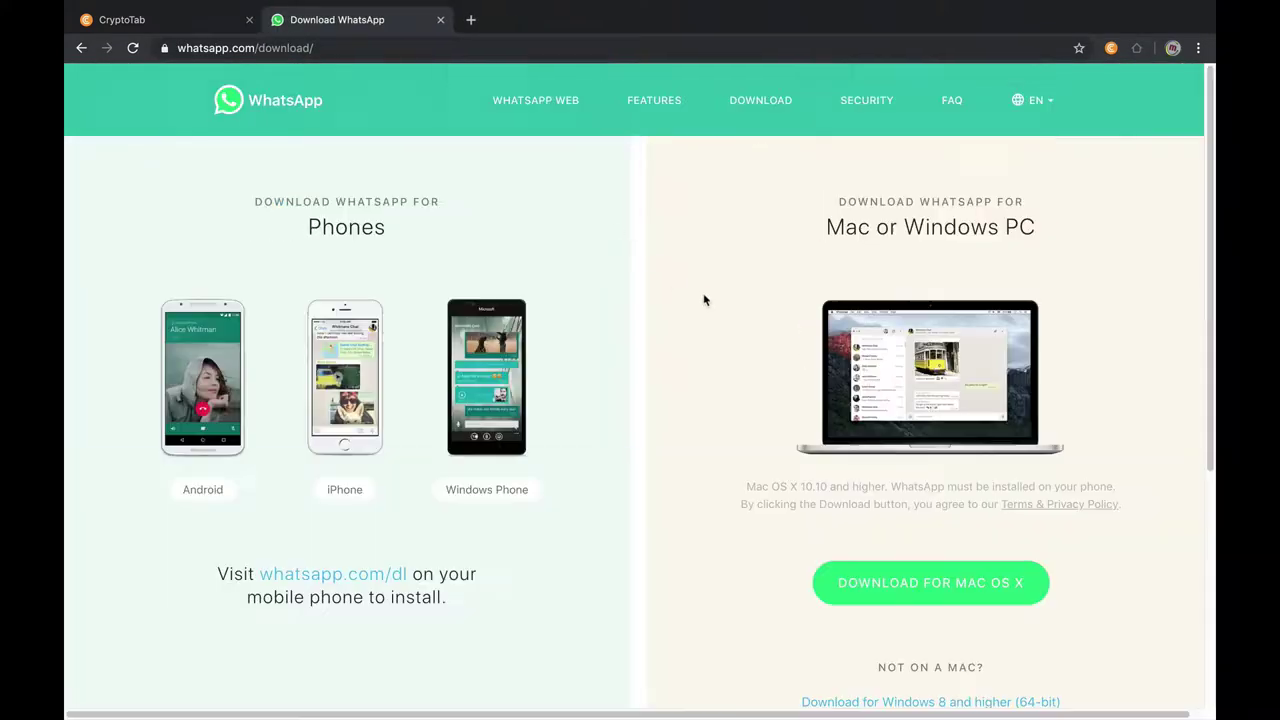
pyautogui.click(198, 28)
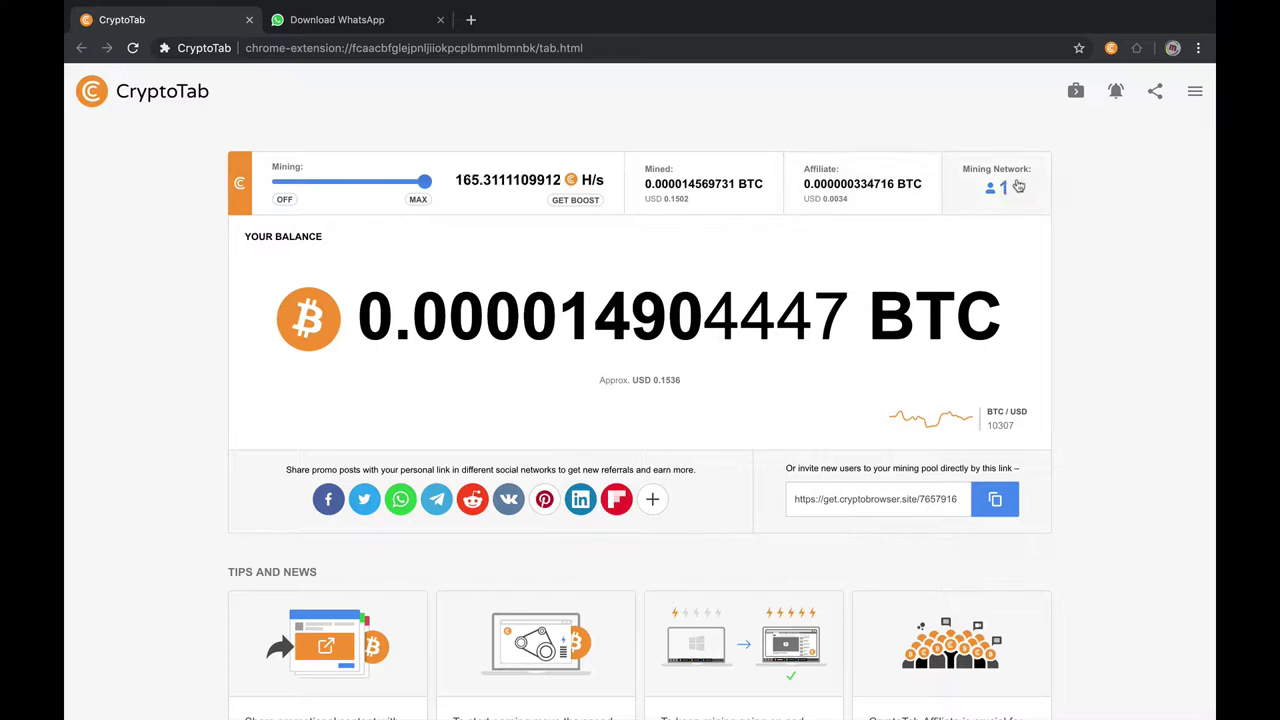
pyautogui.scroll(-3, 980, 241)
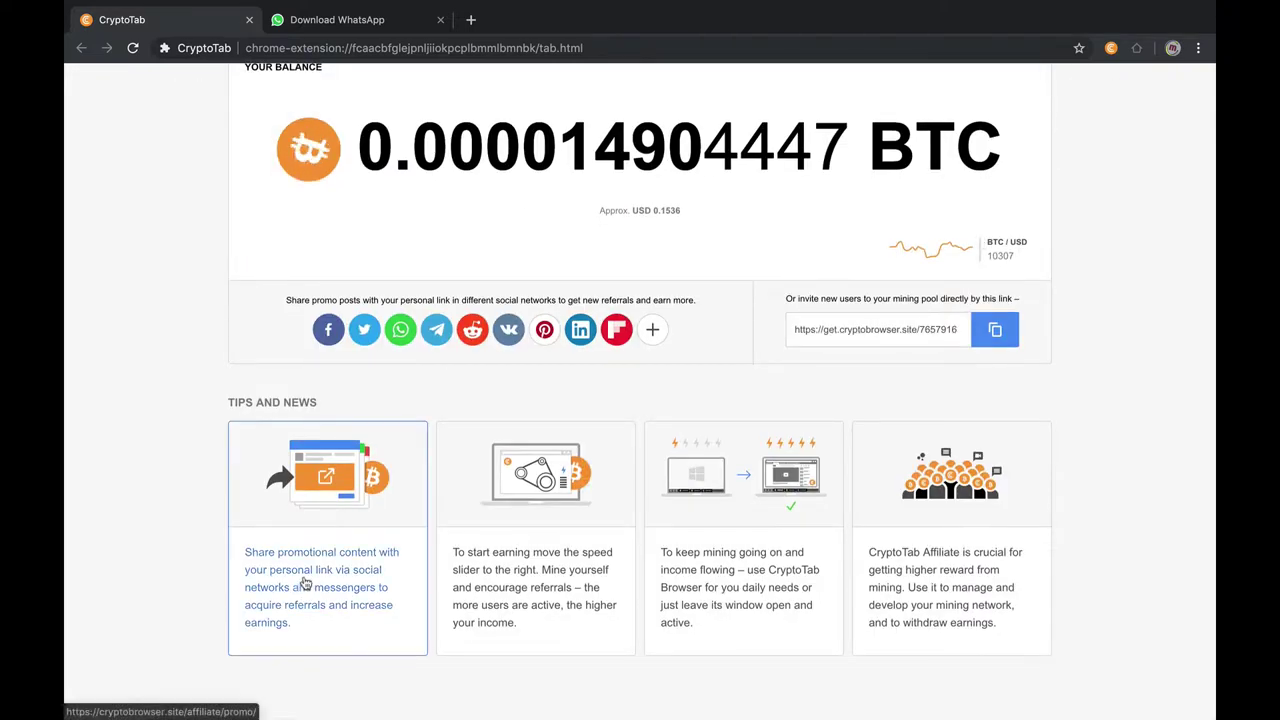
pyautogui.click(342, 569)
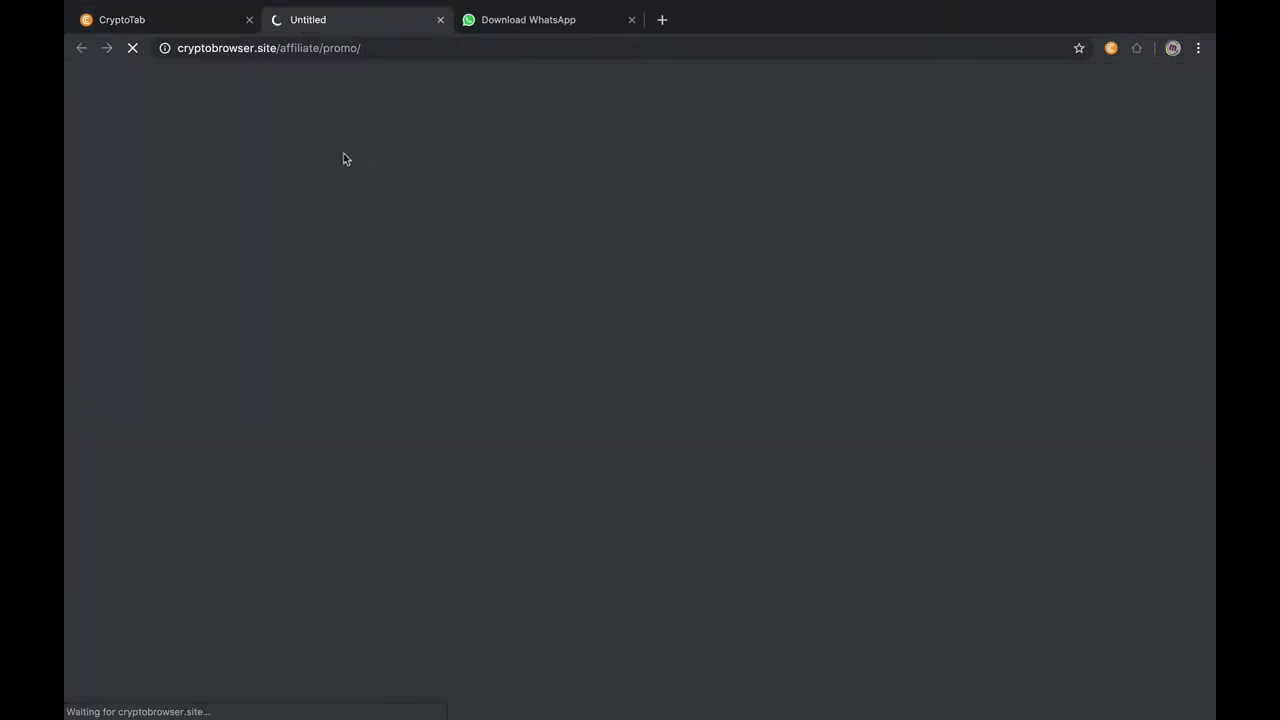
pyautogui.click(220, 20)
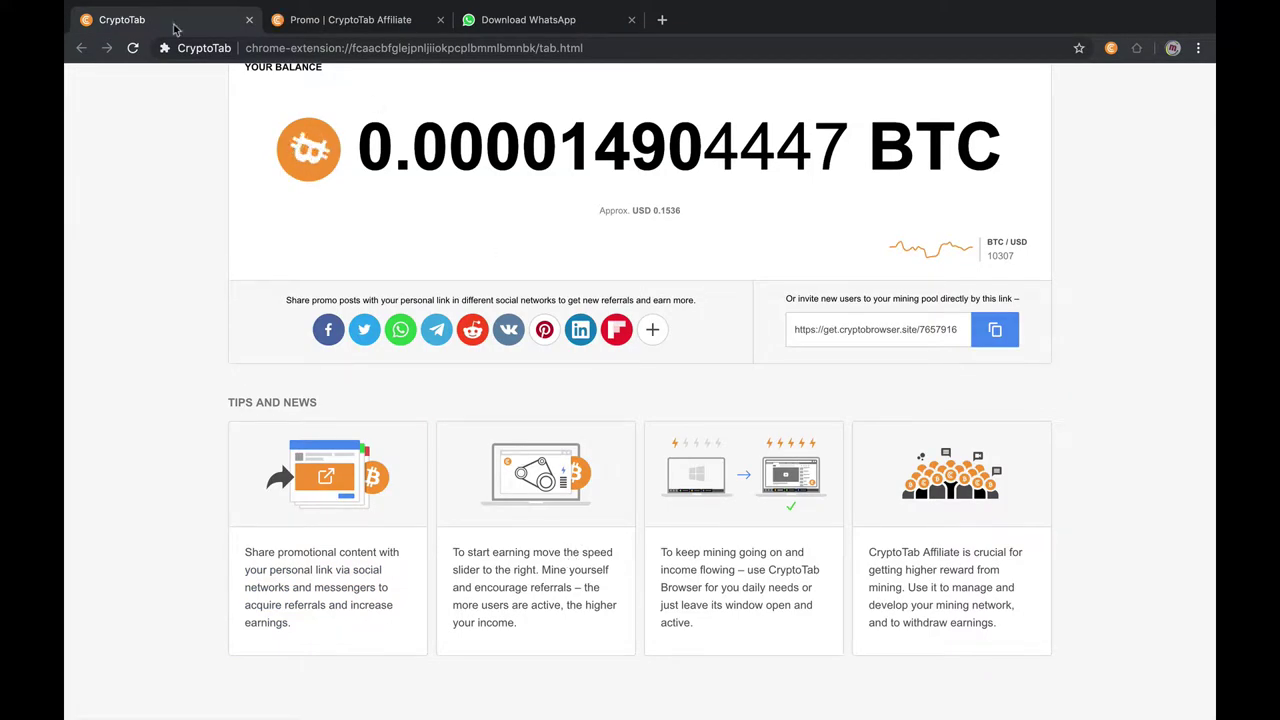
pyautogui.click(345, 20)
pyautogui.scroll(-10, 480, 328)
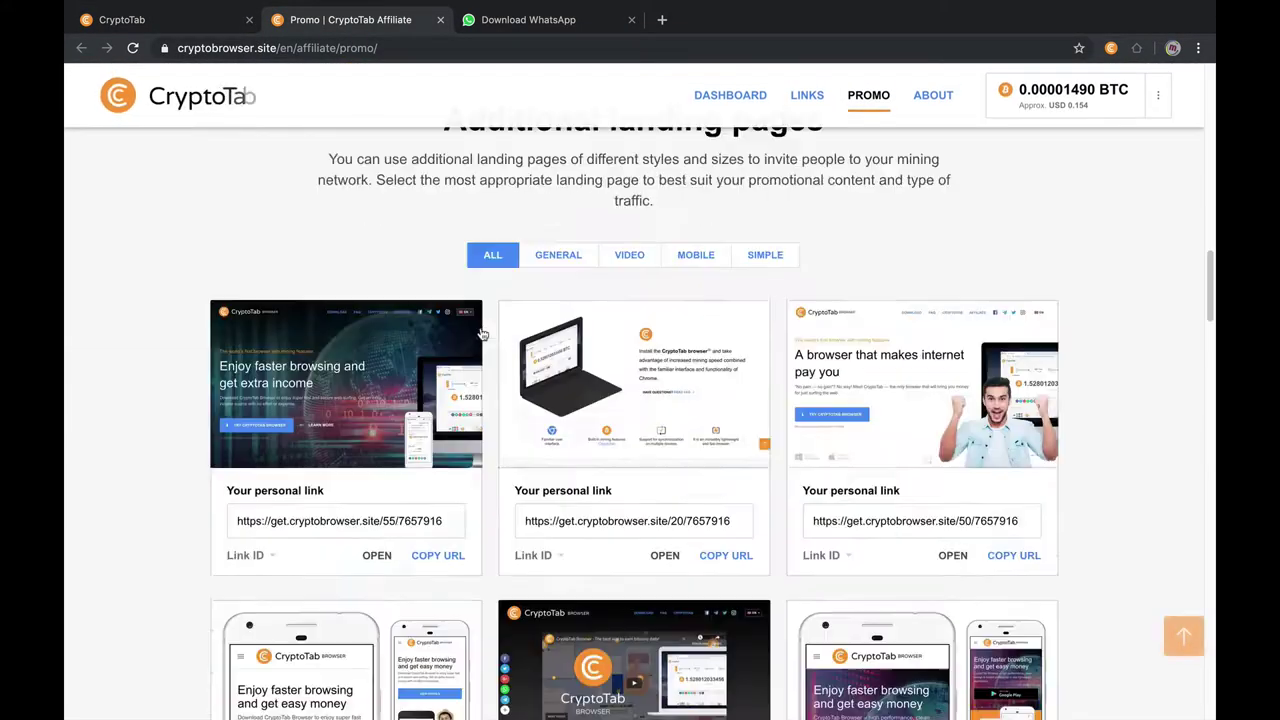
pyautogui.scroll(-20, 482, 334)
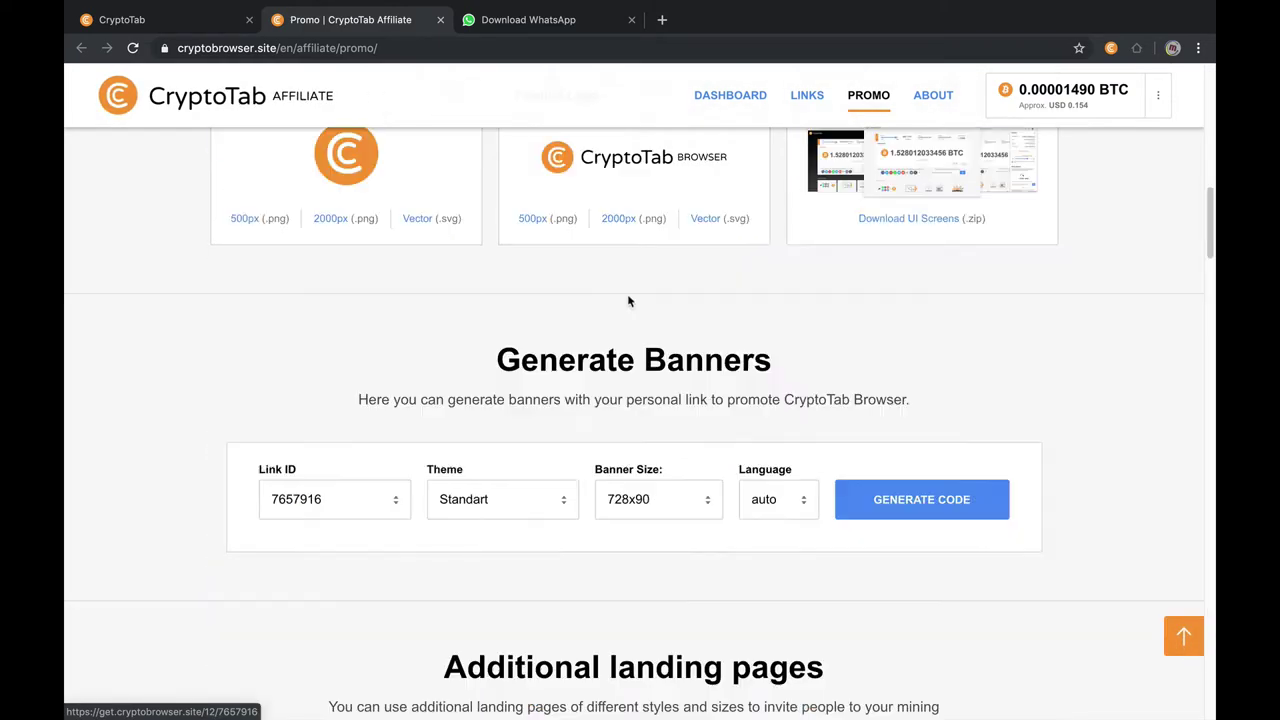
pyautogui.scroll(20, 628, 301)
pyautogui.scroll(-1, 600, 306)
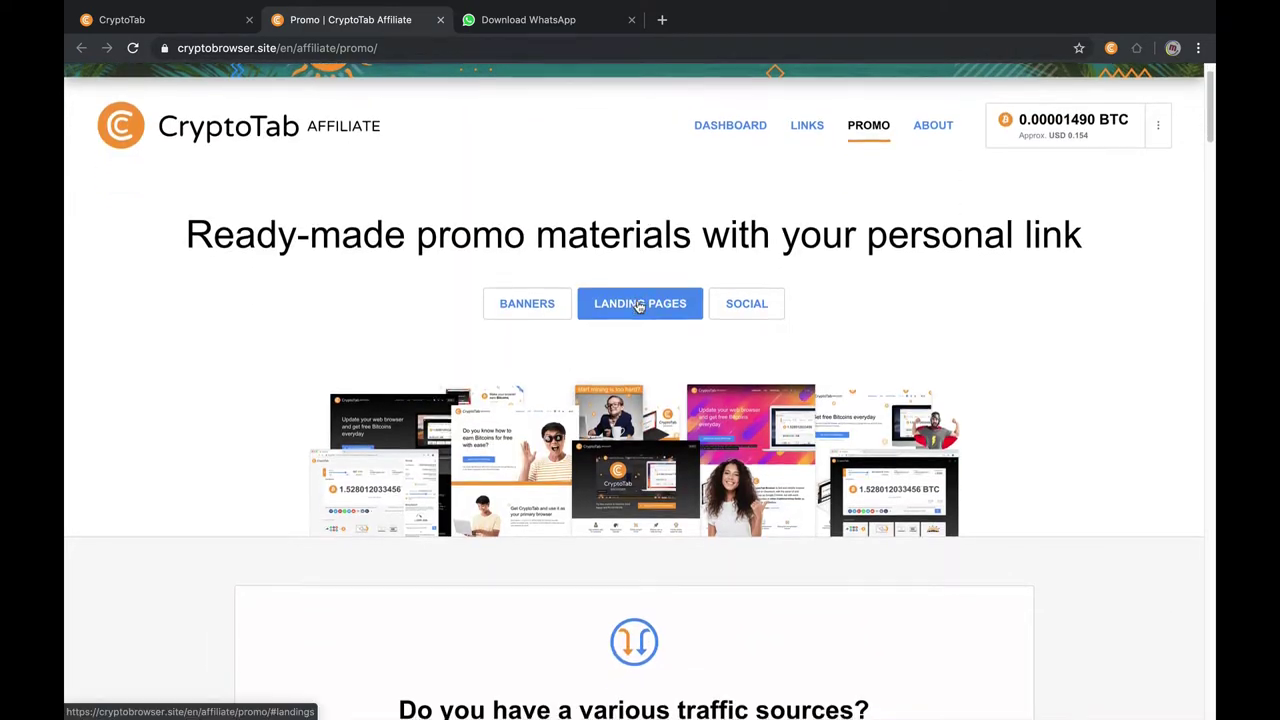
pyautogui.scroll(-2, 639, 306)
pyautogui.scroll(3, 640, 290)
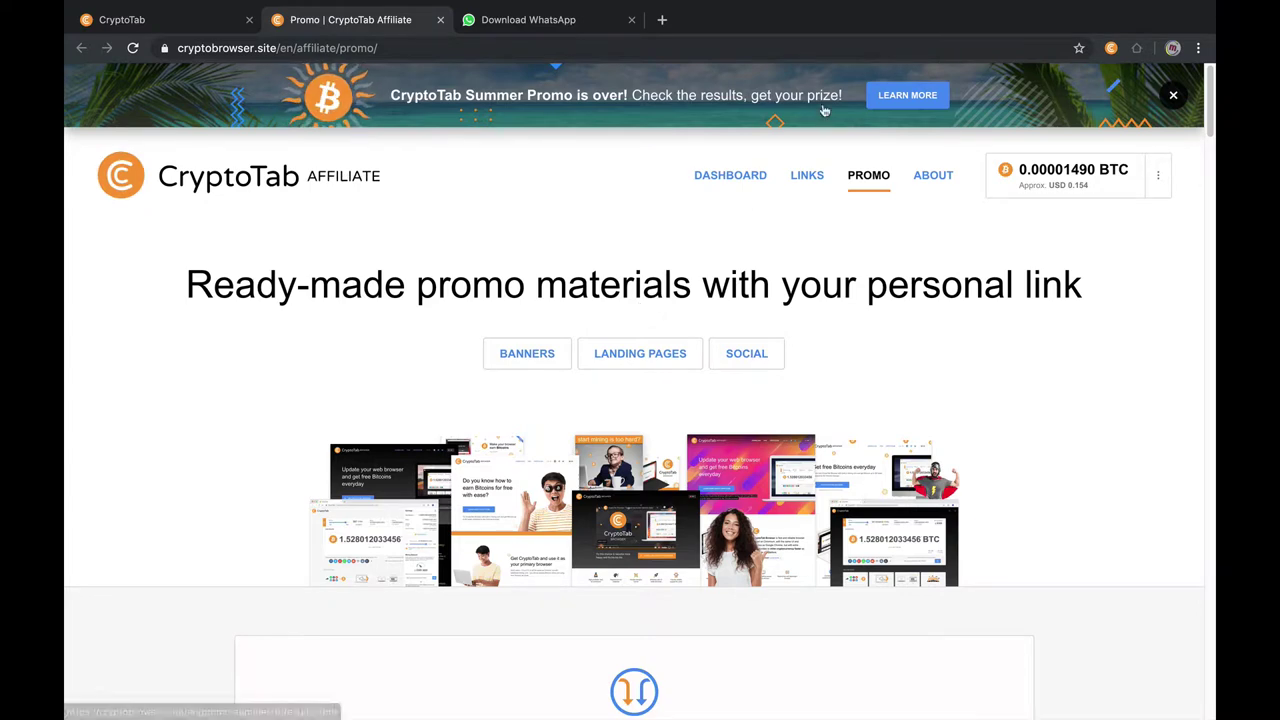
# Show the account options, then view the dashboard's balance and mining speed panel.
pyautogui.click(1158, 178)
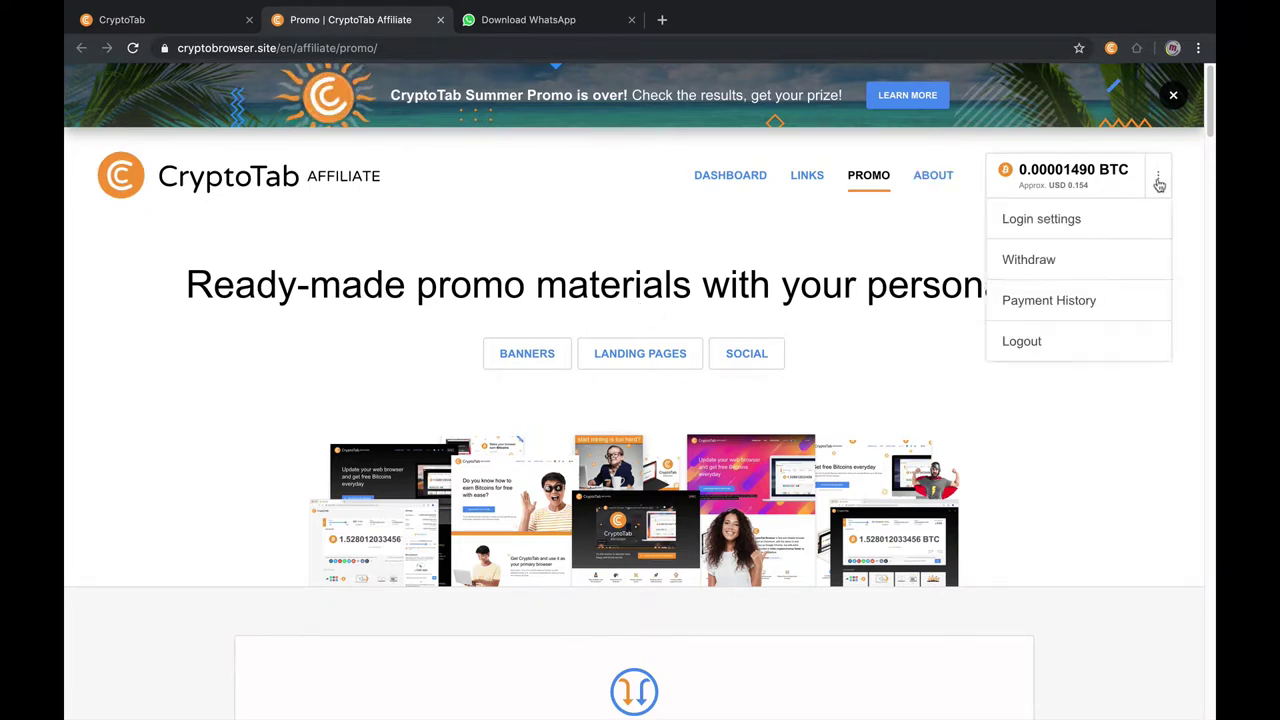
pyautogui.click(439, 19)
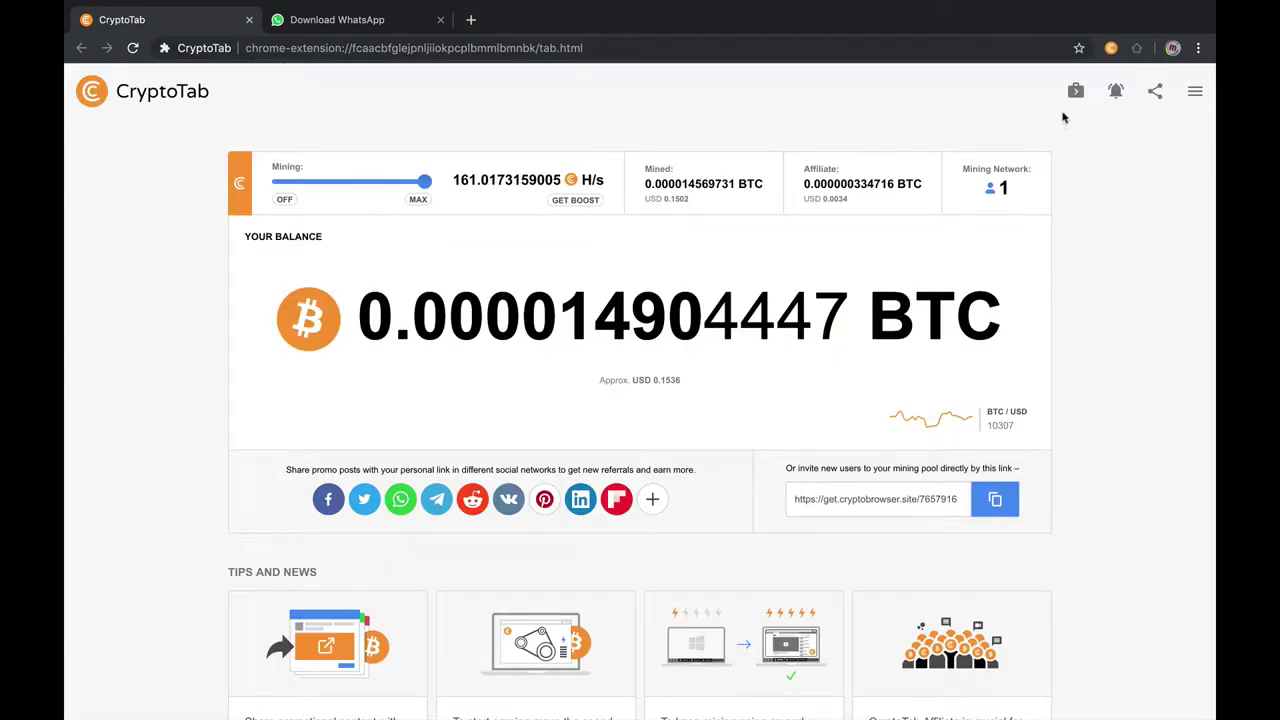
pyautogui.click(1075, 92)
pyautogui.click(220, 15)
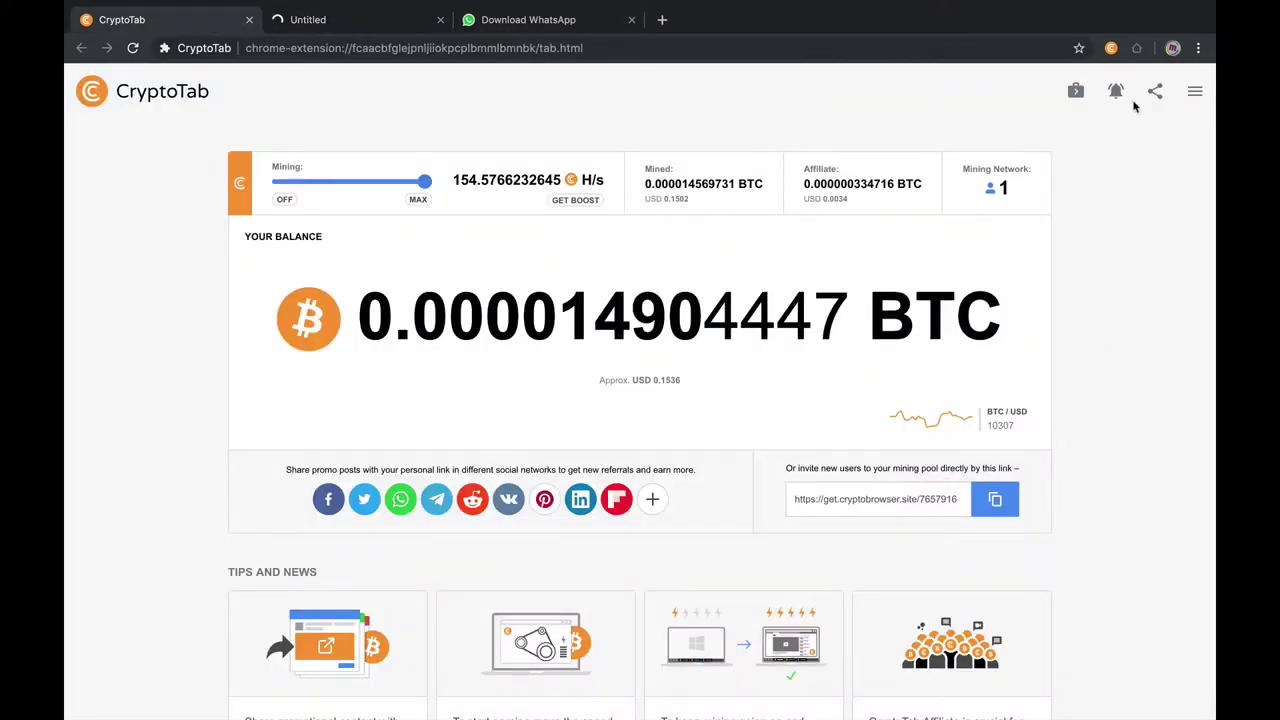
pyautogui.click(1193, 92)
pyautogui.scroll(-2, 1101, 461)
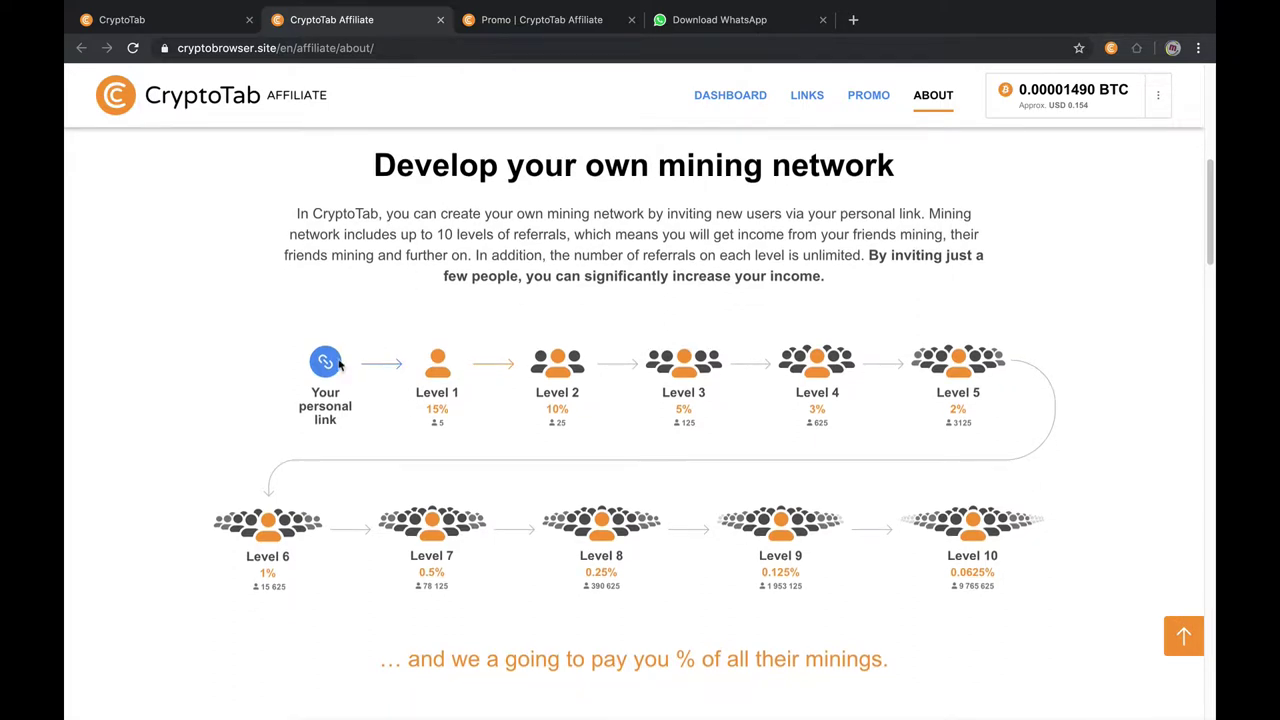
pyautogui.scroll(-1, 452, 420)
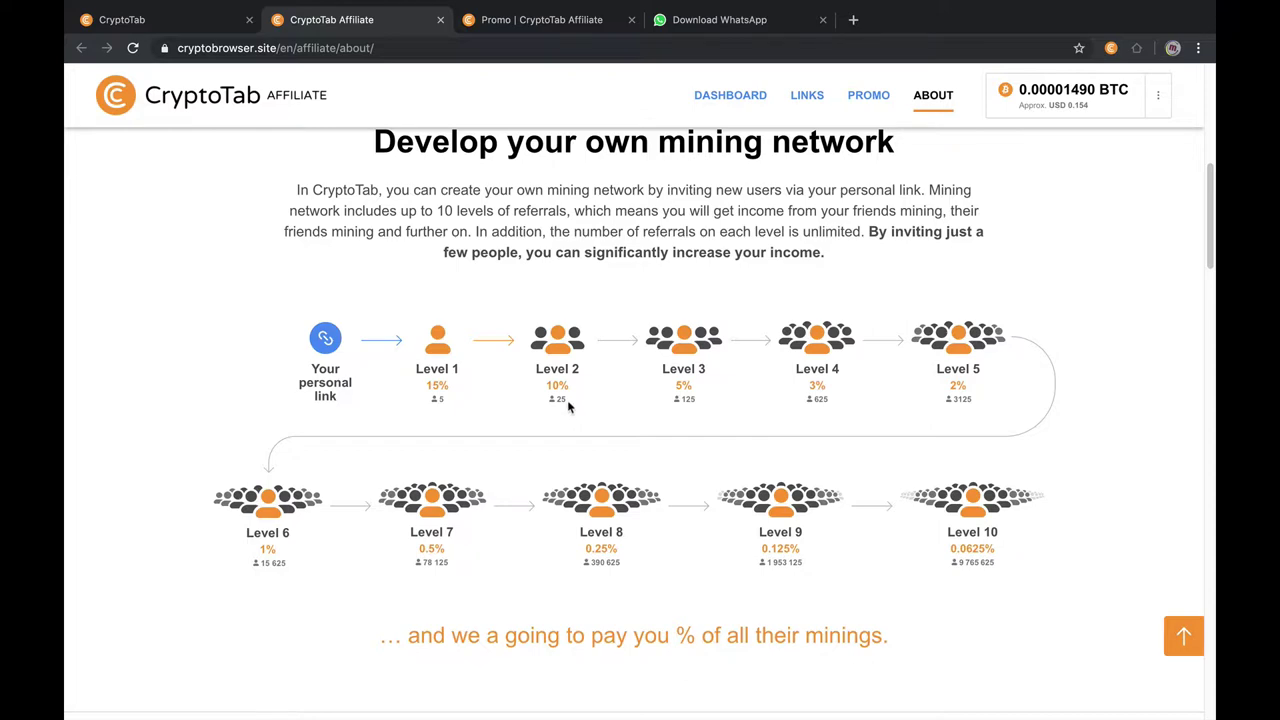
pyautogui.scroll(-1, 566, 402)
pyautogui.scroll(-5, 871, 441)
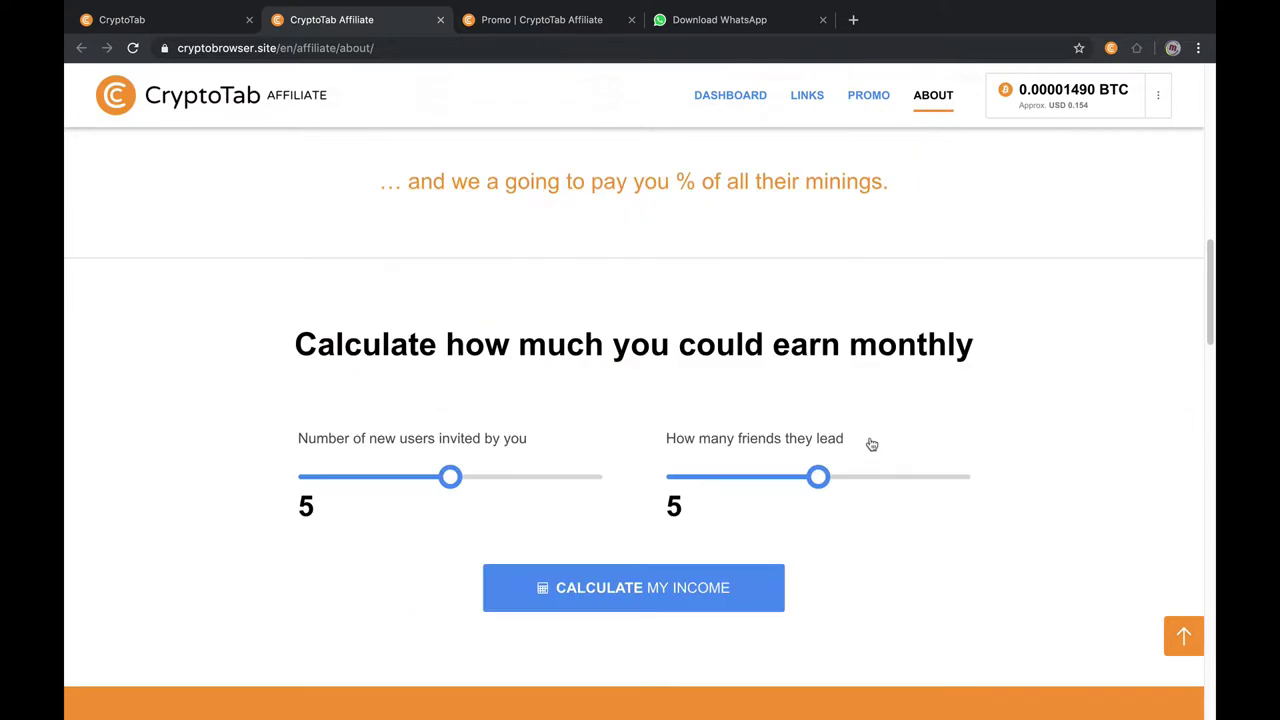
pyautogui.scroll(-10, 871, 441)
pyautogui.scroll(20, 714, 400)
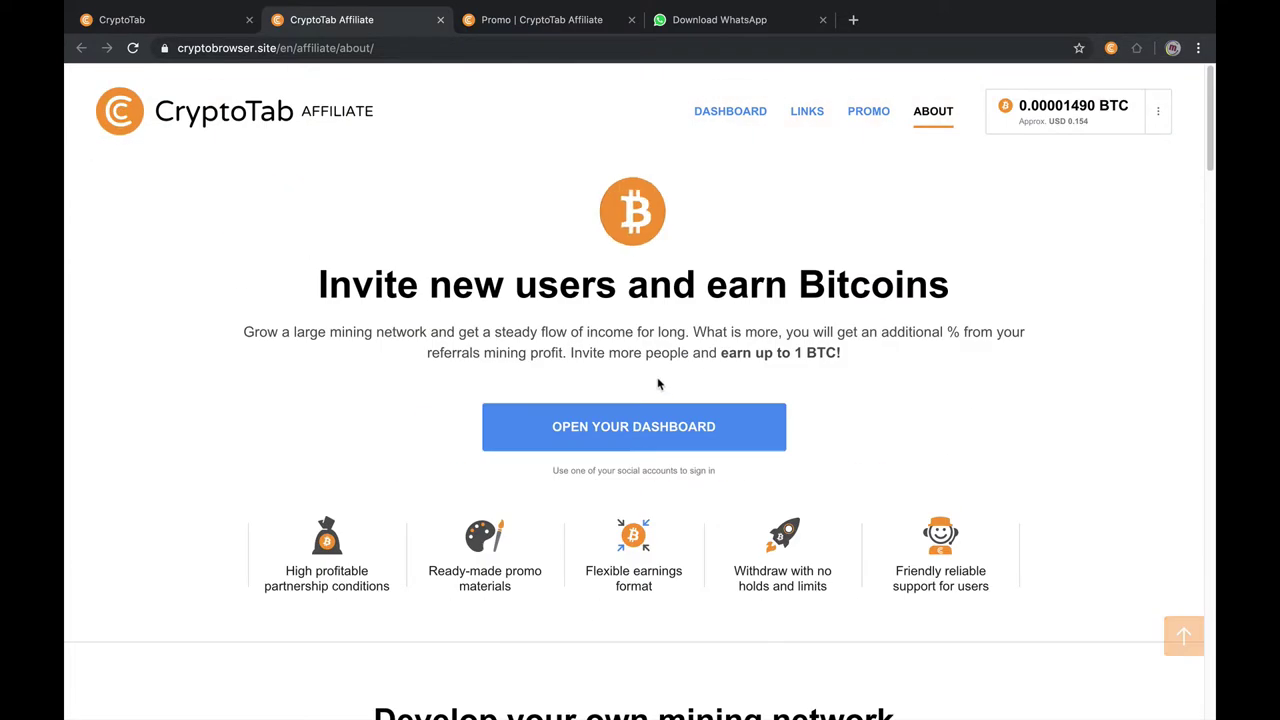
# Close the About page, hide the balance panel, and revisit Promo before returning to WhatsApp download.
pyautogui.click(440, 20)
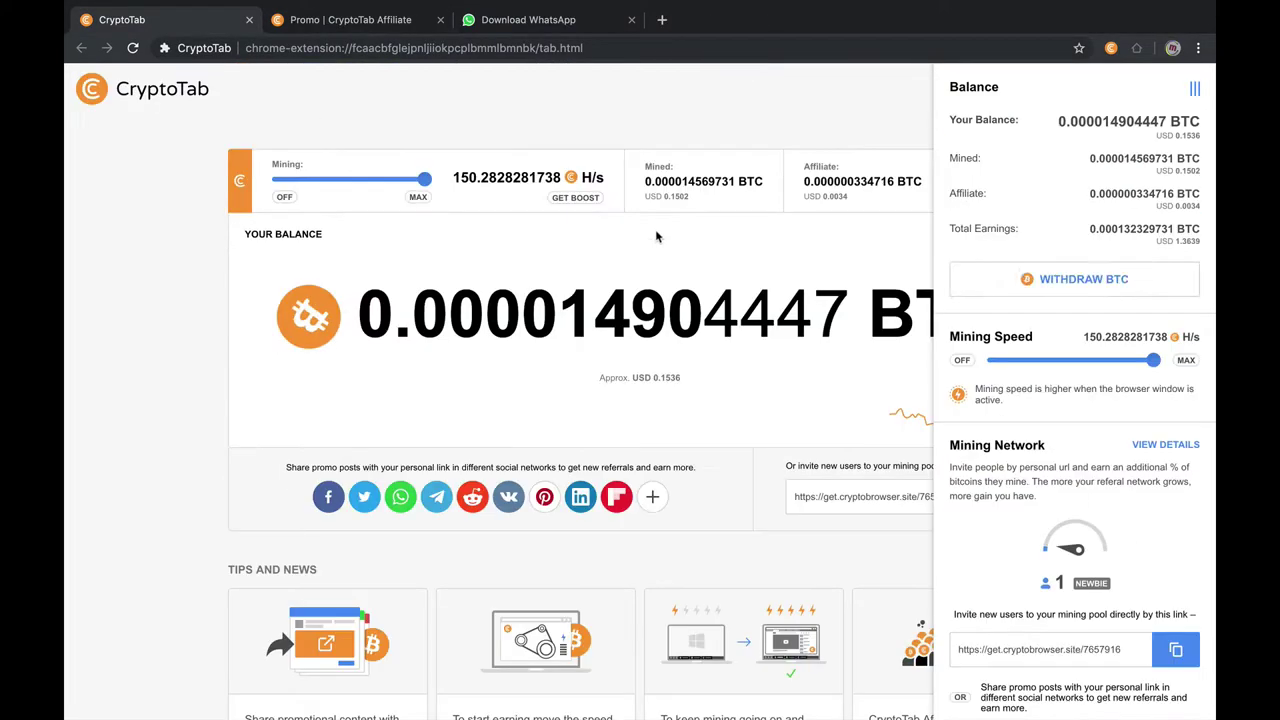
pyautogui.click(1197, 104)
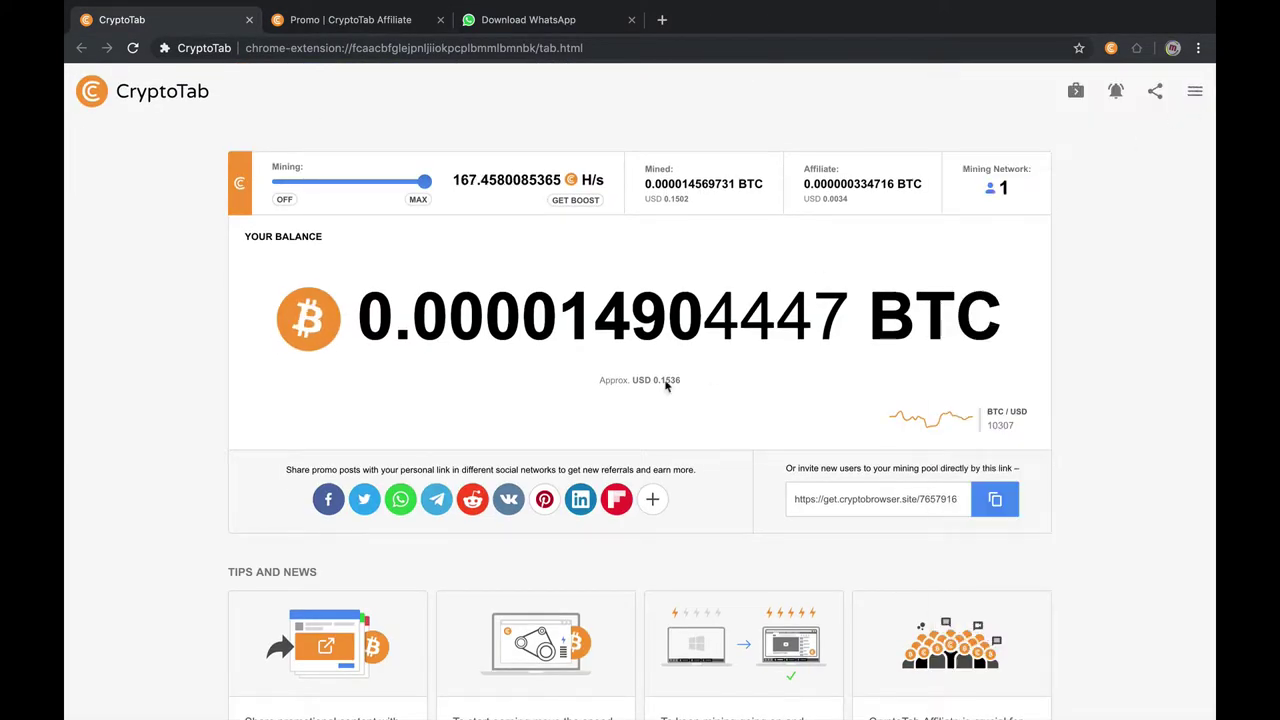
pyautogui.scroll(-2, 661, 387)
pyautogui.scroll(2, 660, 385)
pyautogui.click(372, 20)
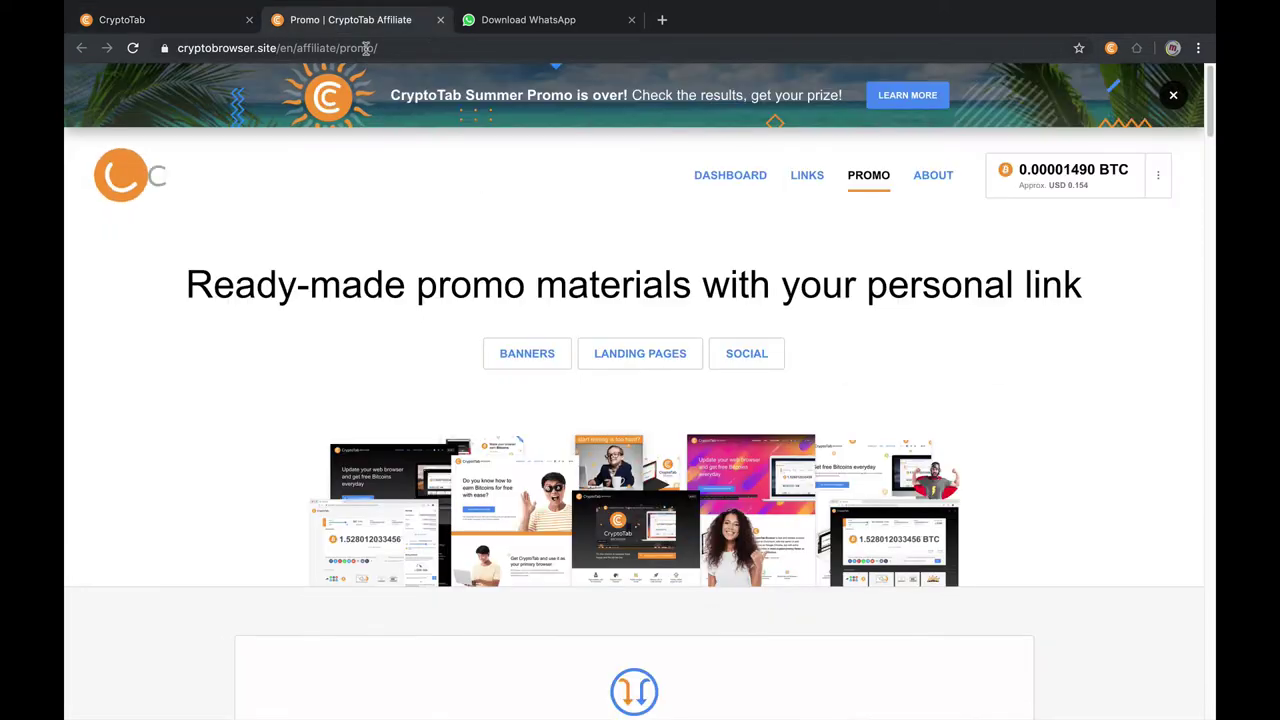
pyautogui.scroll(-10, 416, 78)
pyautogui.scroll(10, 416, 78)
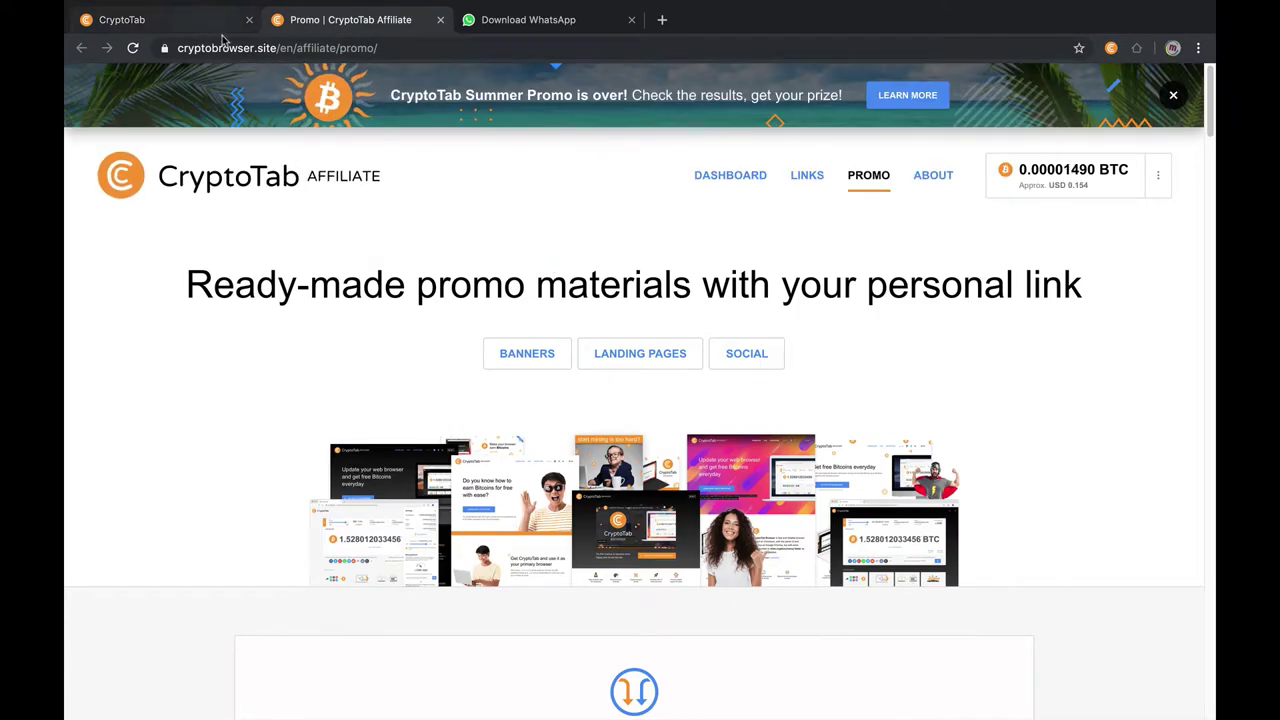
pyautogui.click(122, 20)
pyautogui.scroll(-2, 686, 249)
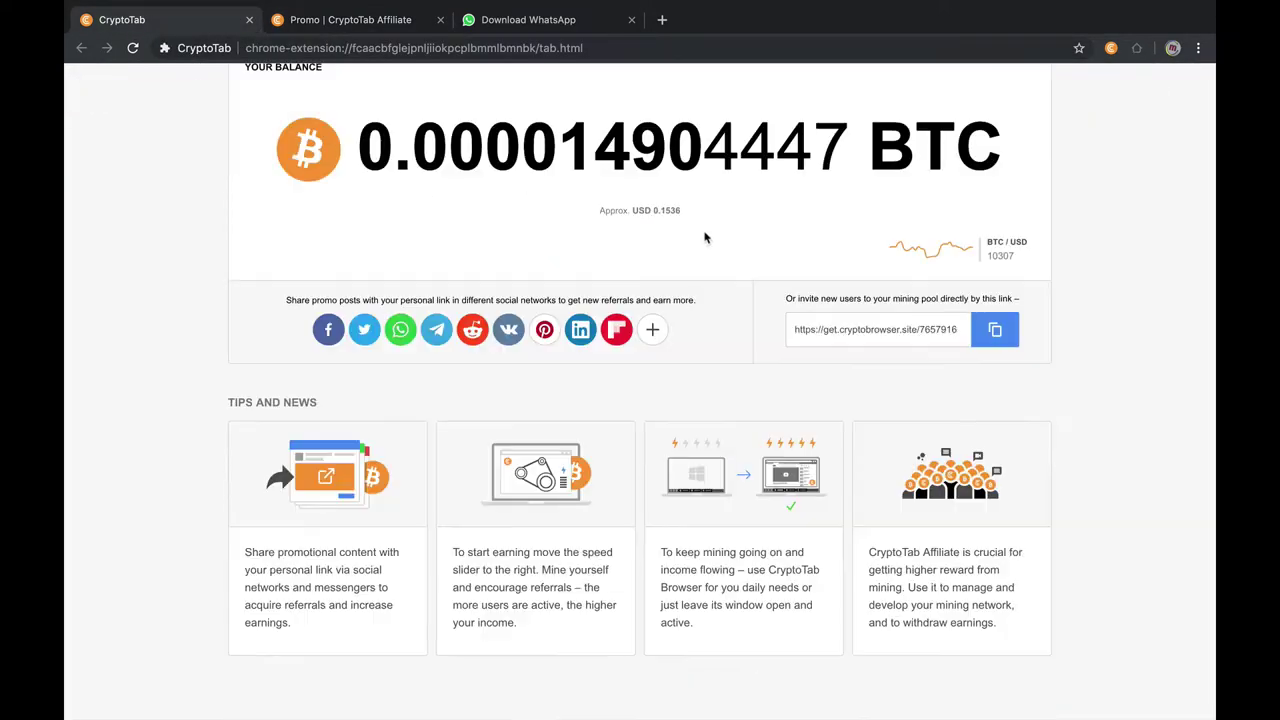
pyautogui.click(360, 22)
pyautogui.click(163, 22)
pyautogui.scroll(2, 562, 233)
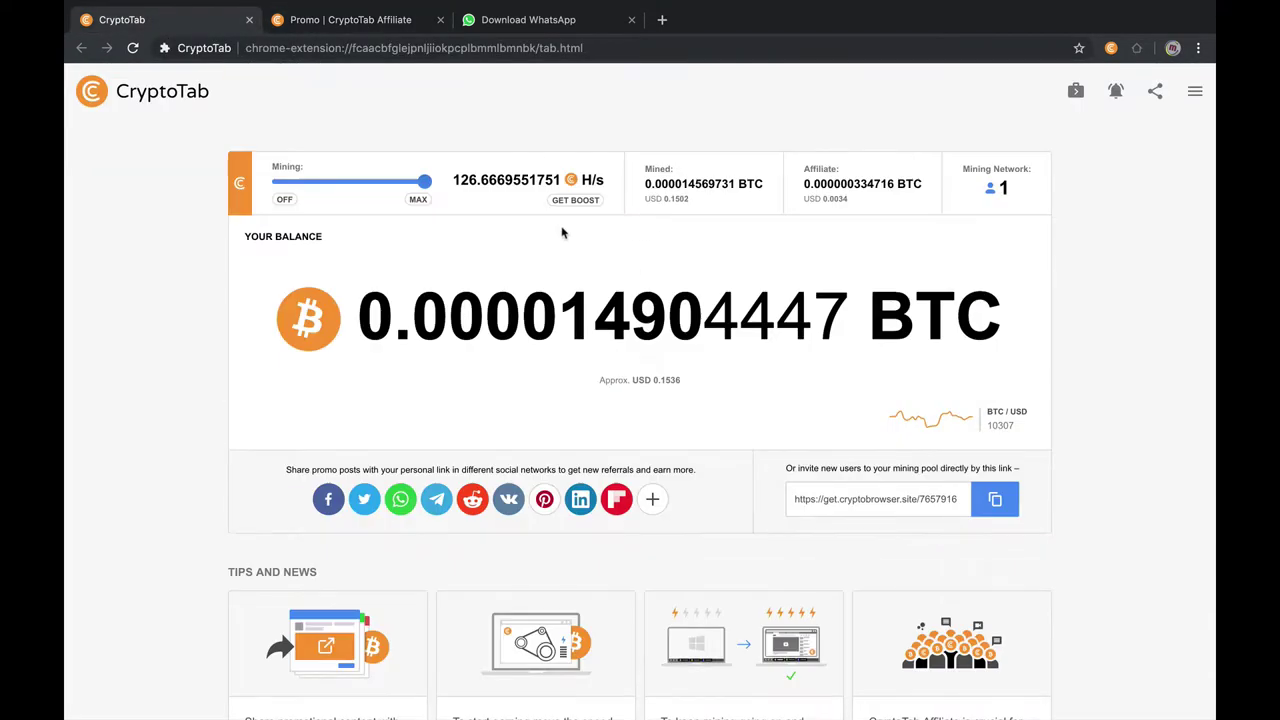
pyautogui.click(380, 20)
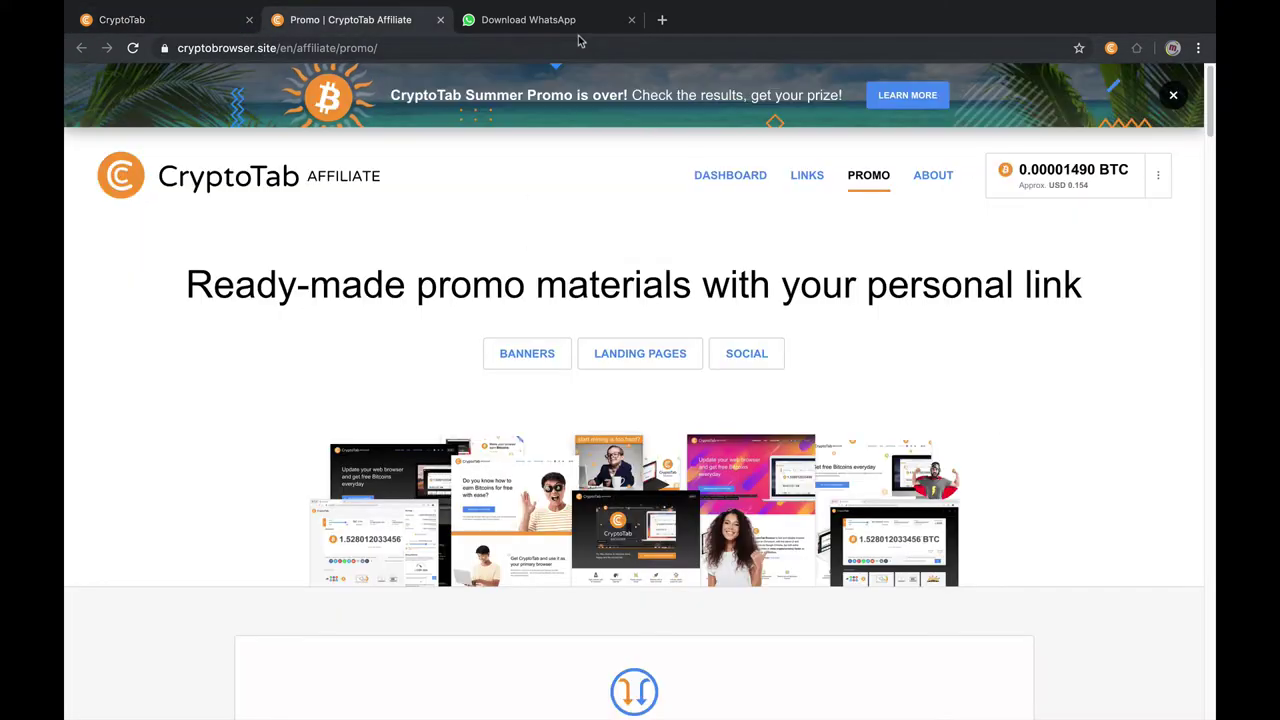
# Check the browser's Downloads list from the WhatsApp download tab, then exit full screen.
pyautogui.click(545, 22)
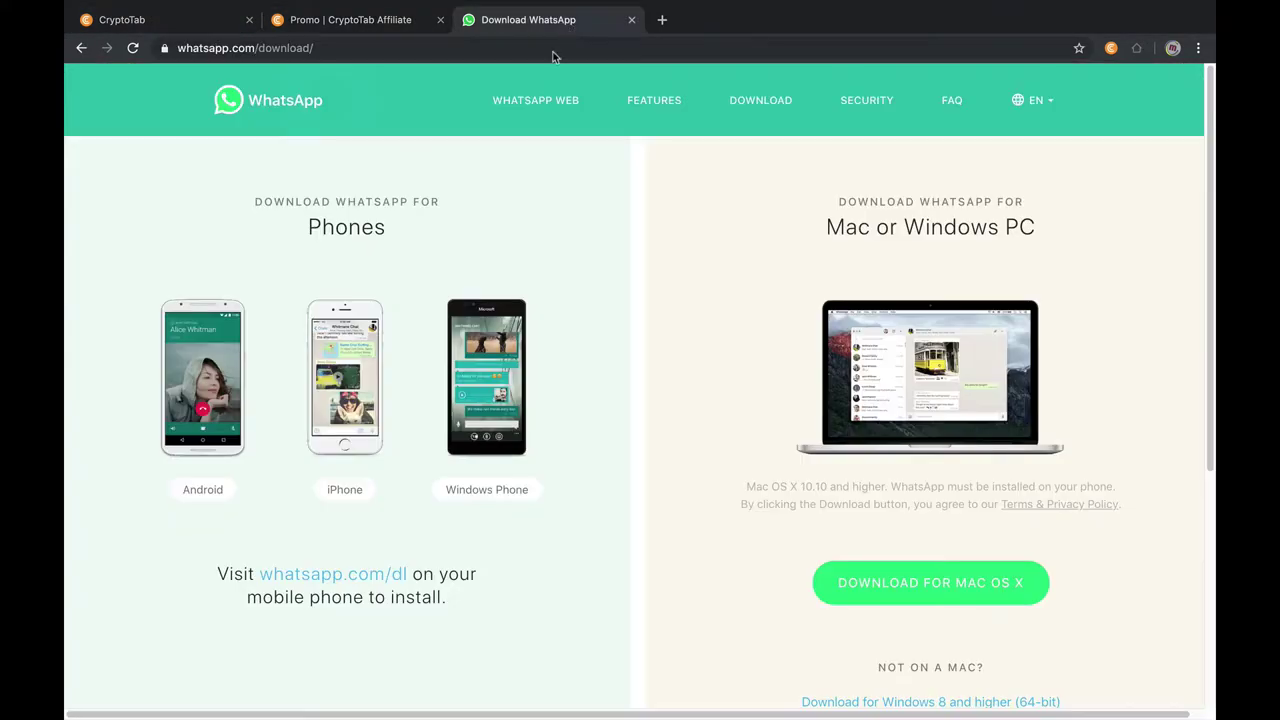
pyautogui.click(1197, 50)
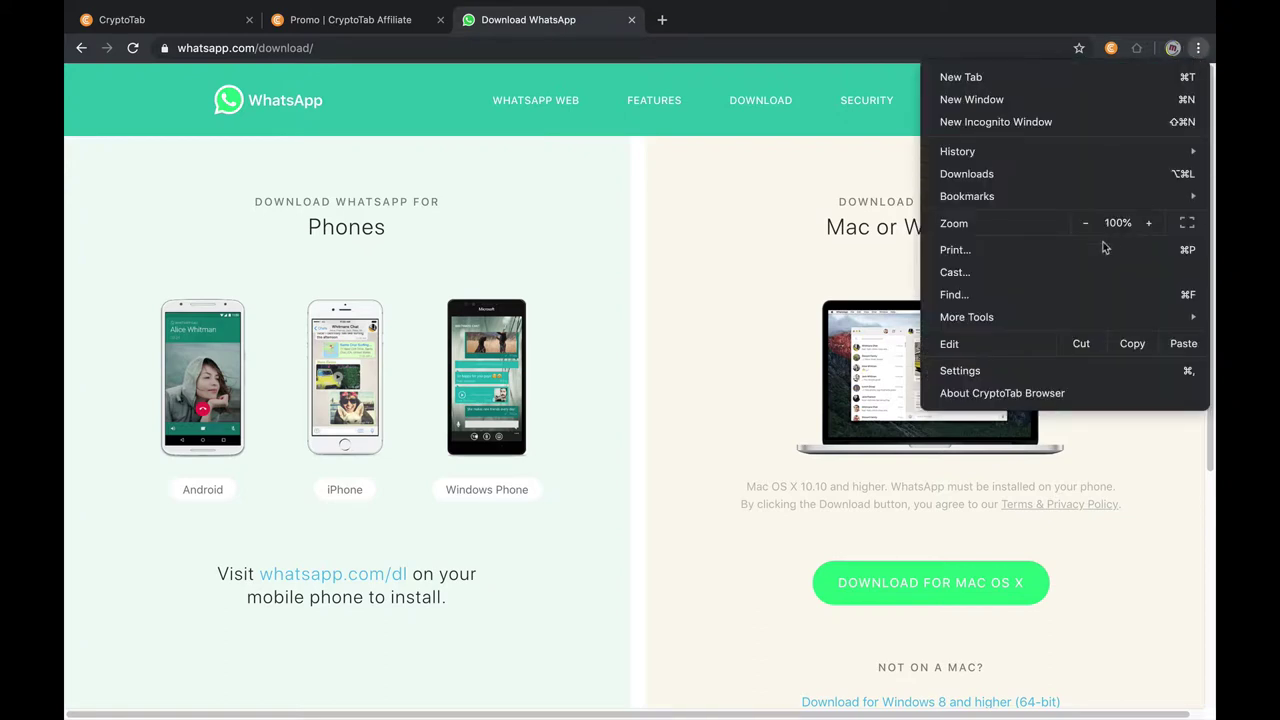
pyautogui.click(1032, 177)
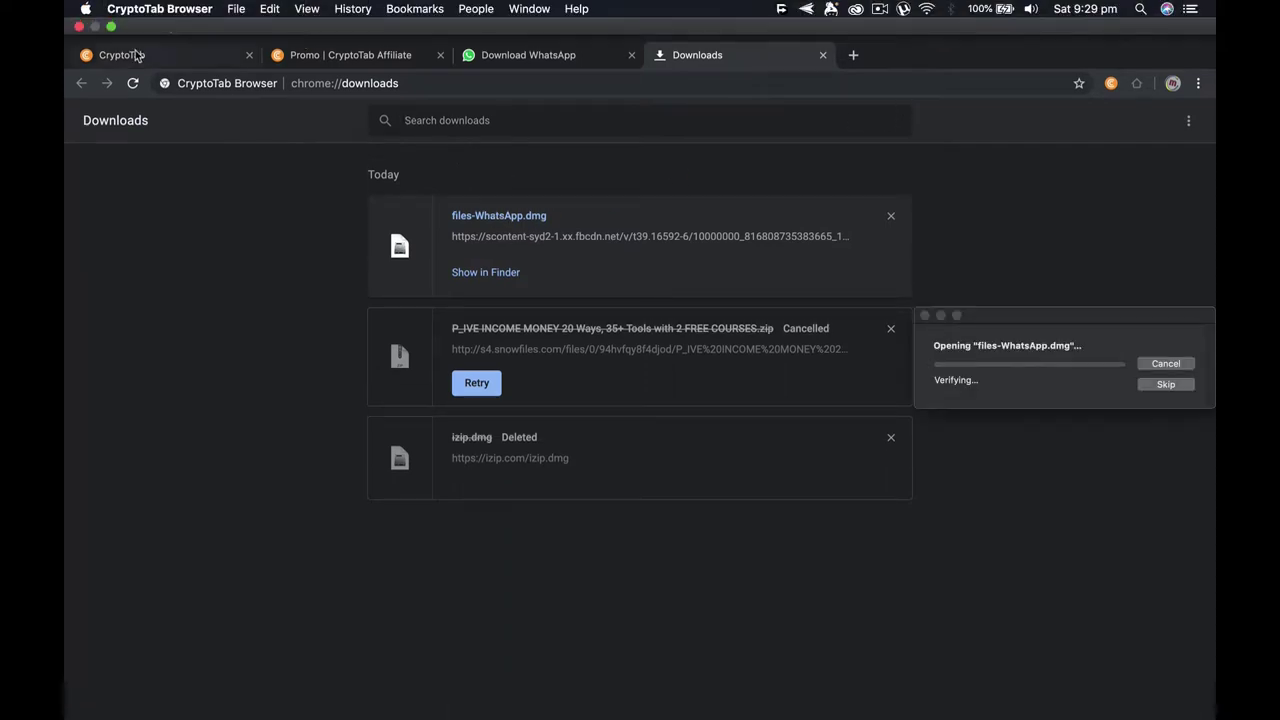
pyautogui.click(111, 27)
# Minimize the browser and move the files-WhatsApp.dmg verification dialog to the top of the screen.
pyautogui.click(136, 56)
pyautogui.moveTo(1066, 311); pyautogui.dragTo(579, 128)
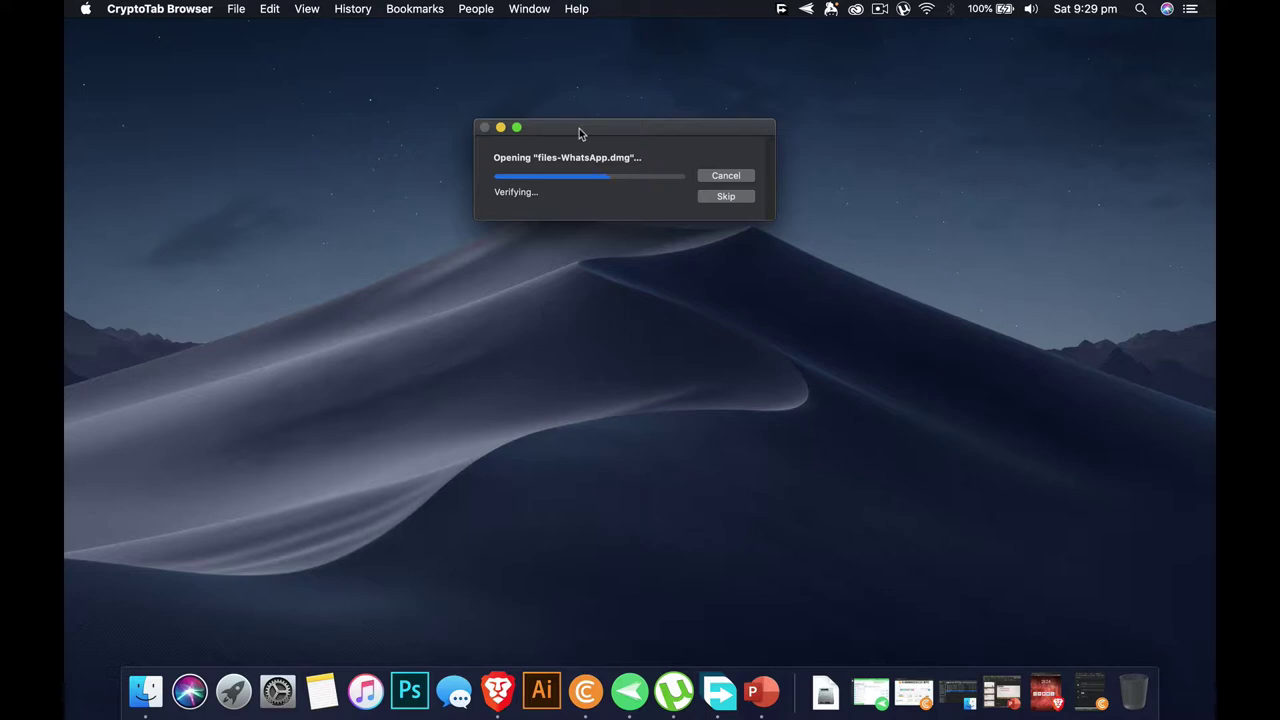
pyautogui.moveTo(579, 128); pyautogui.dragTo(559, 87)
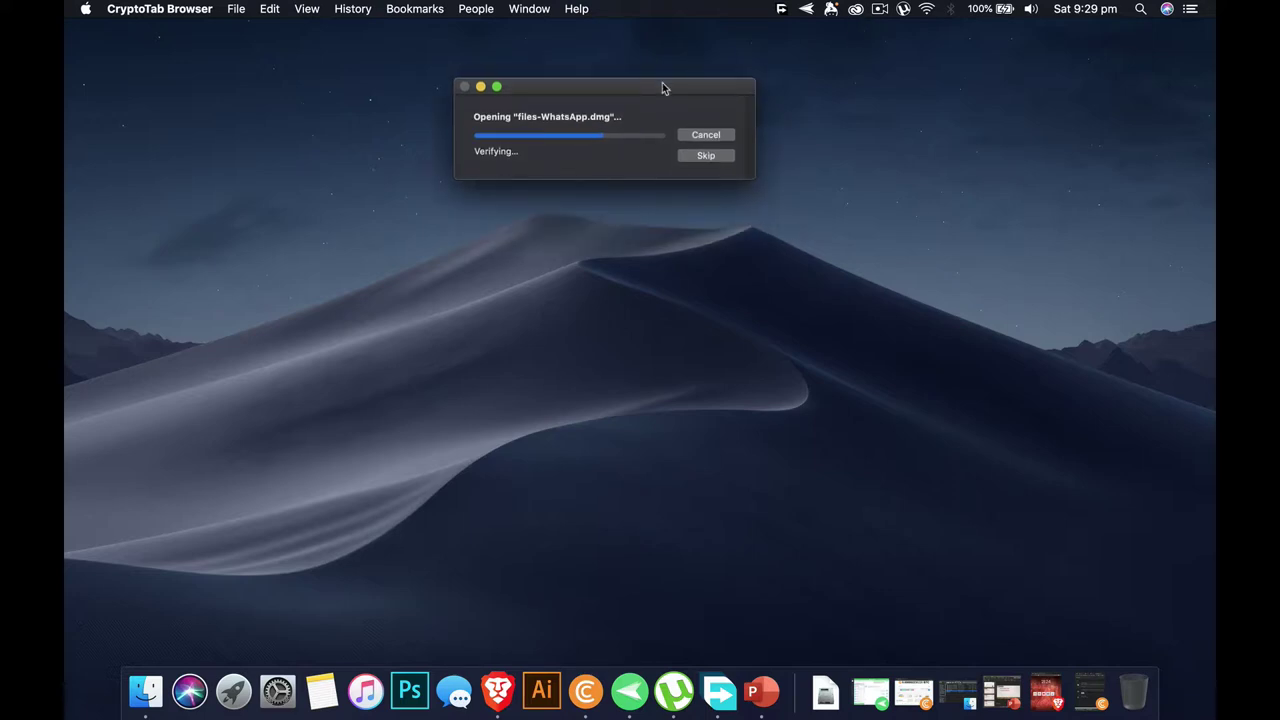
pyautogui.moveTo(662, 87); pyautogui.dragTo(668, 113)
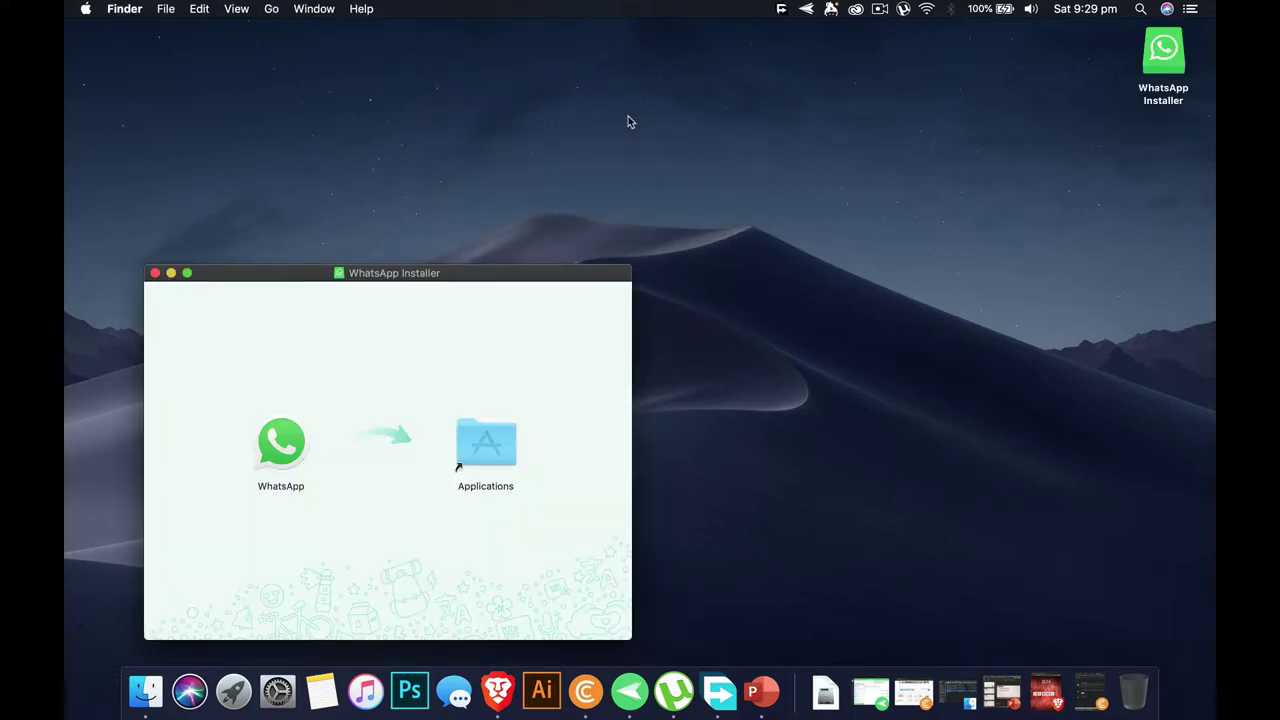
# Drag WhatsApp onto the Applications folder in the installer window, then close the installer.
pyautogui.moveTo(429, 277); pyautogui.dragTo(526, 97)
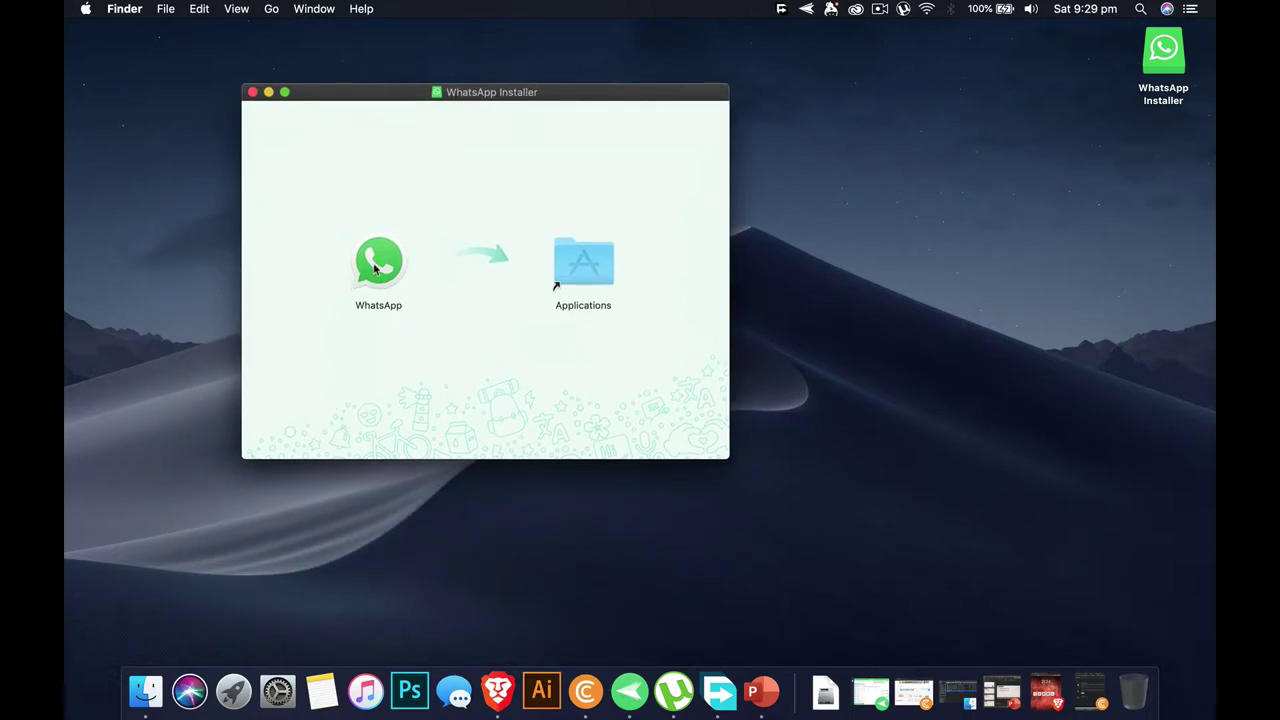
pyautogui.moveTo(376, 268); pyautogui.dragTo(570, 265)
pyautogui.moveTo(495, 84); pyautogui.dragTo(591, 110)
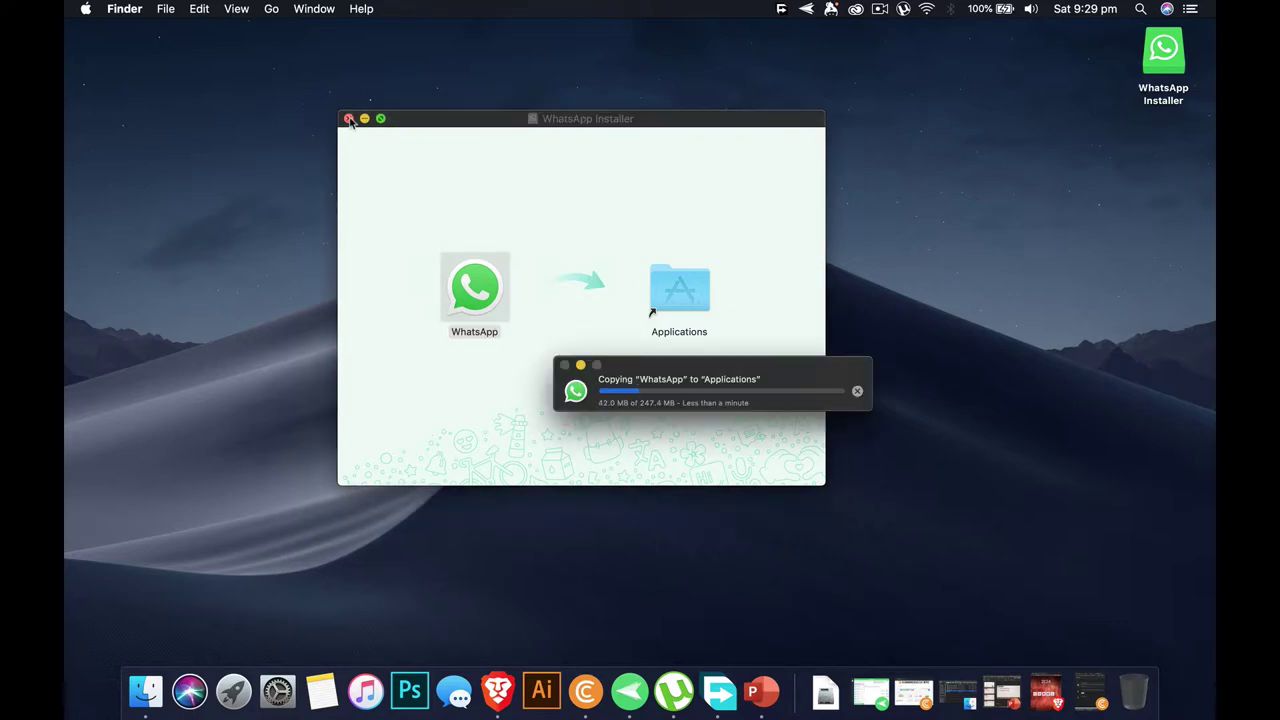
pyautogui.click(349, 119)
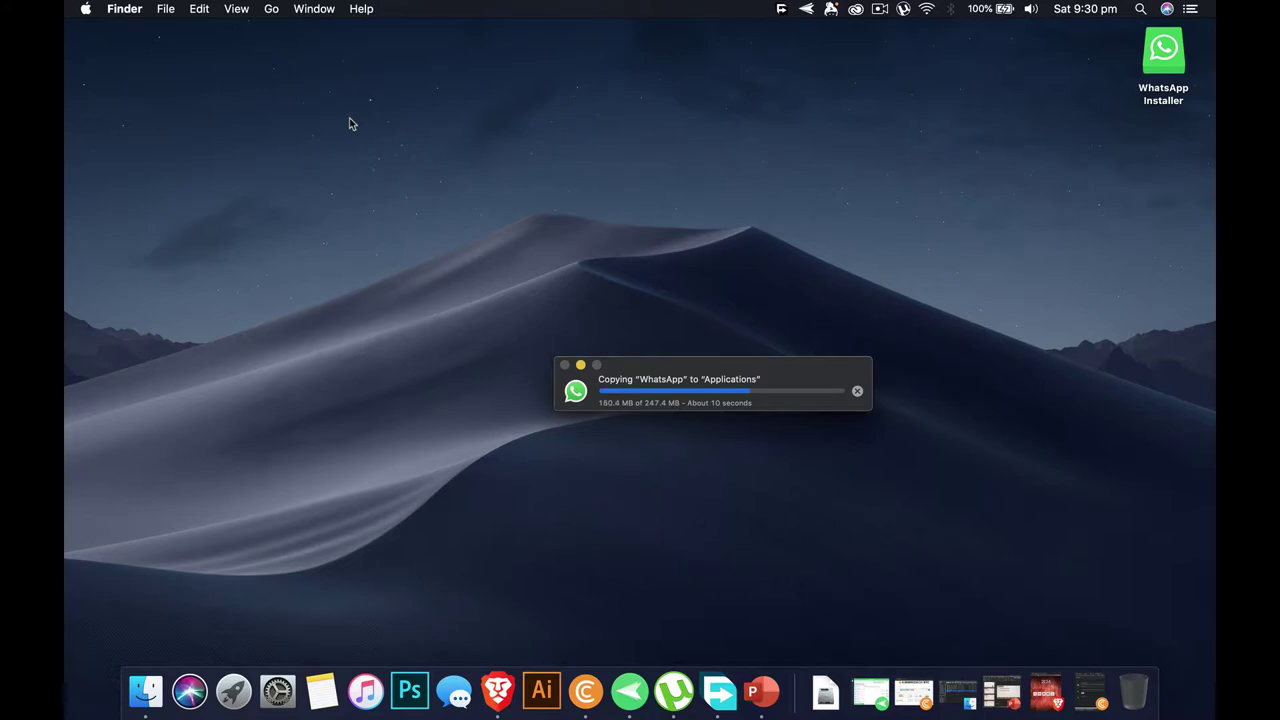
pyautogui.click(1190, 8)
pyautogui.click(1190, 8)
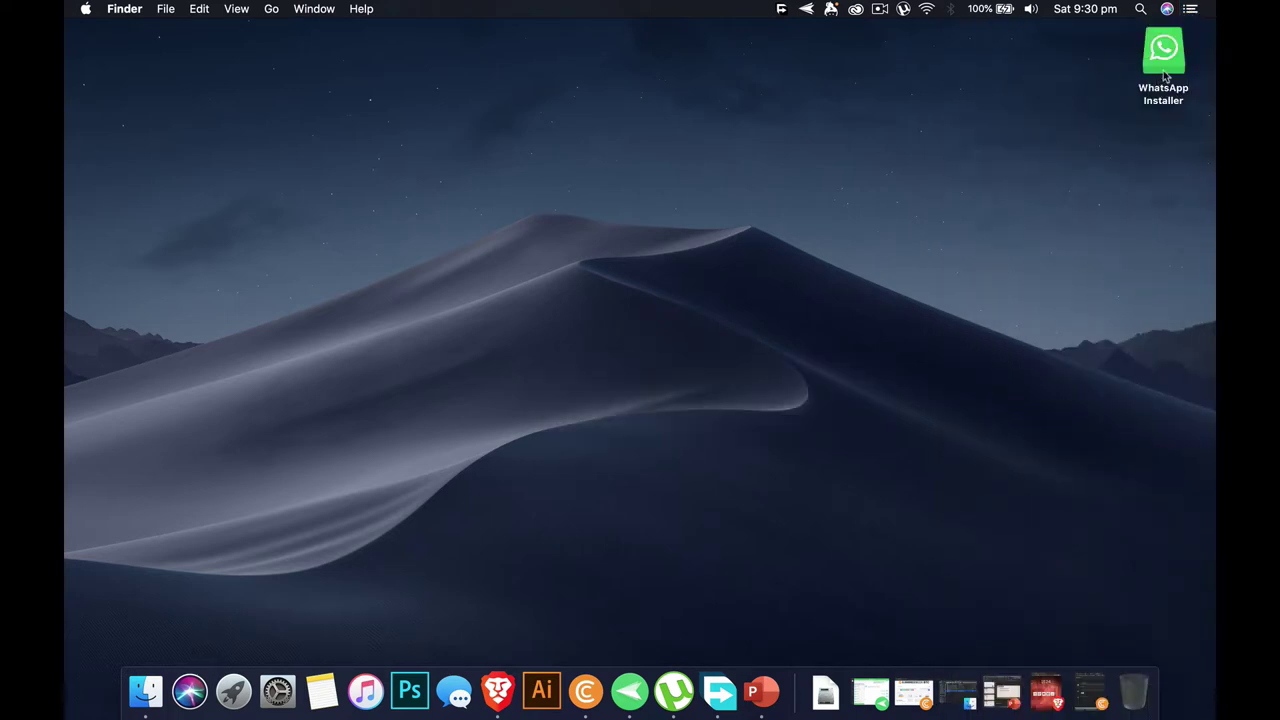
# Eject the WhatsApp Installer disk from the desktop.
pyautogui.rightClick(1164, 72)
pyautogui.click(1120, 94)
pyautogui.click(244, 710)
pyautogui.hscroll(-3, 885, 145)
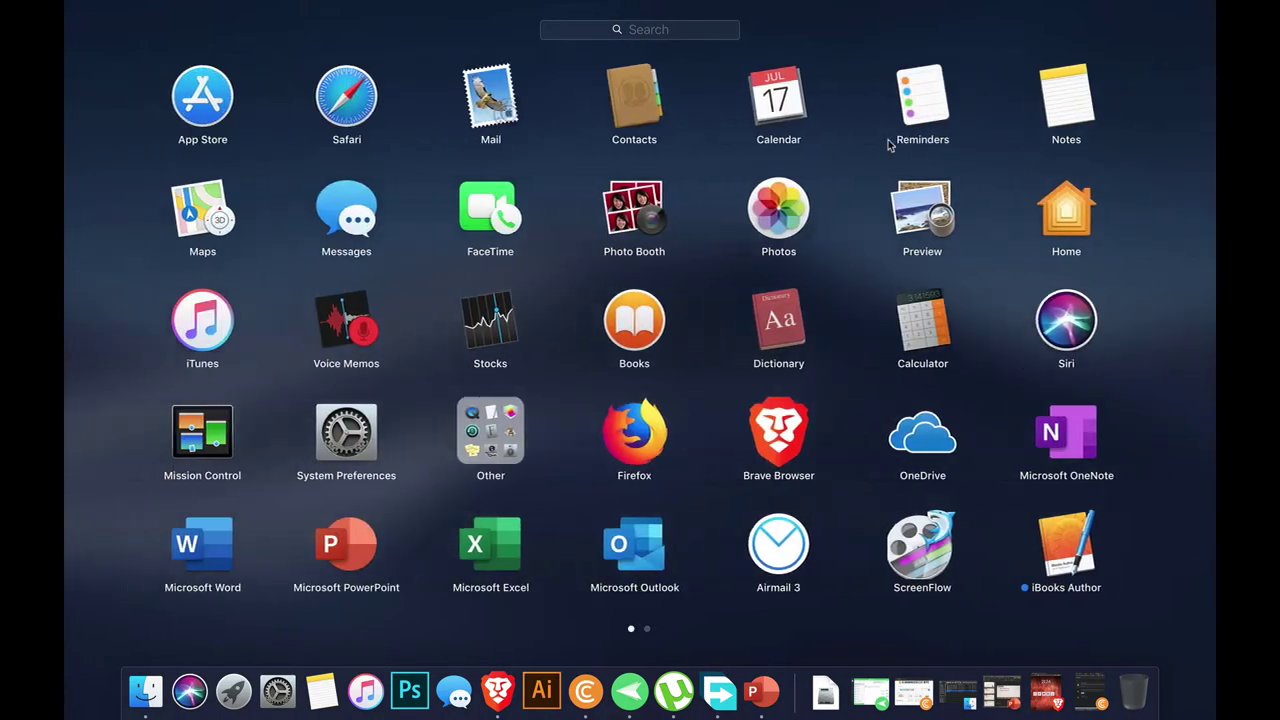
pyautogui.click(885, 145)
# Open System Preferences, move its window to the top-left, and quit it.
pyautogui.click(278, 690)
pyautogui.click(236, 692)
pyautogui.click(278, 690)
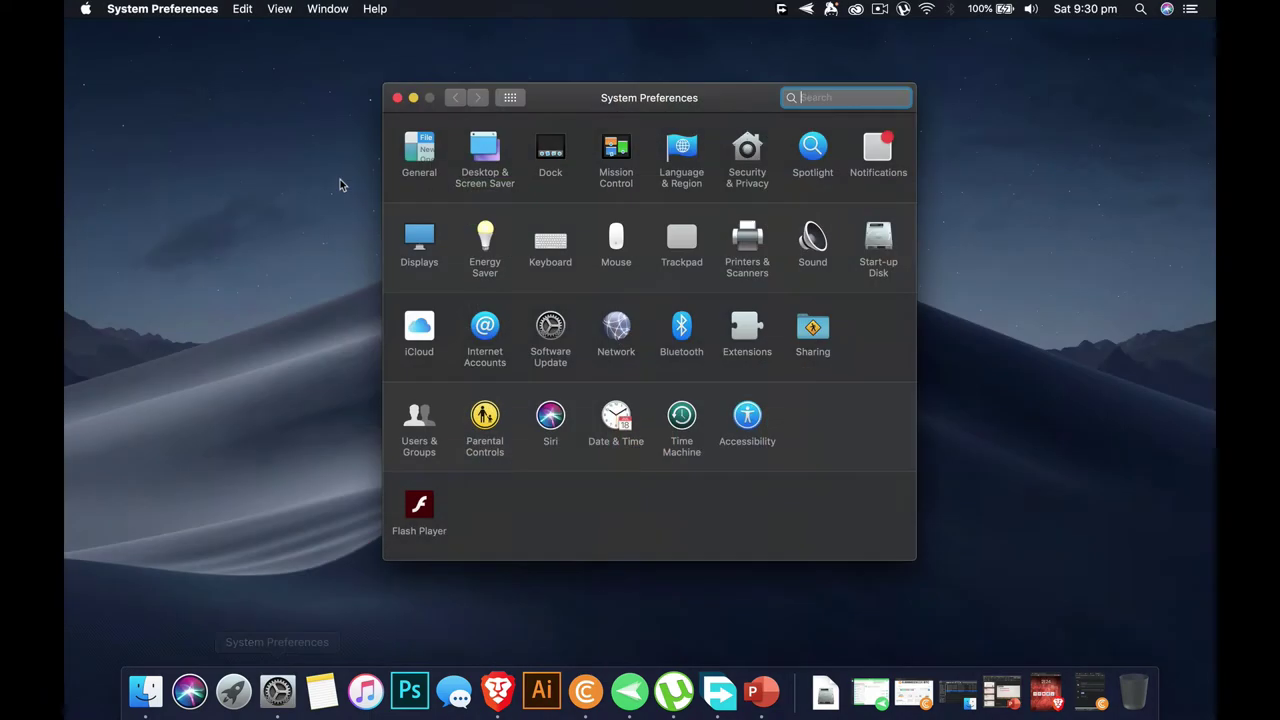
pyautogui.click(165, 32)
pyautogui.click(170, 10)
pyautogui.click(633, 89)
pyautogui.moveTo(482, 104); pyautogui.dragTo(313, 45)
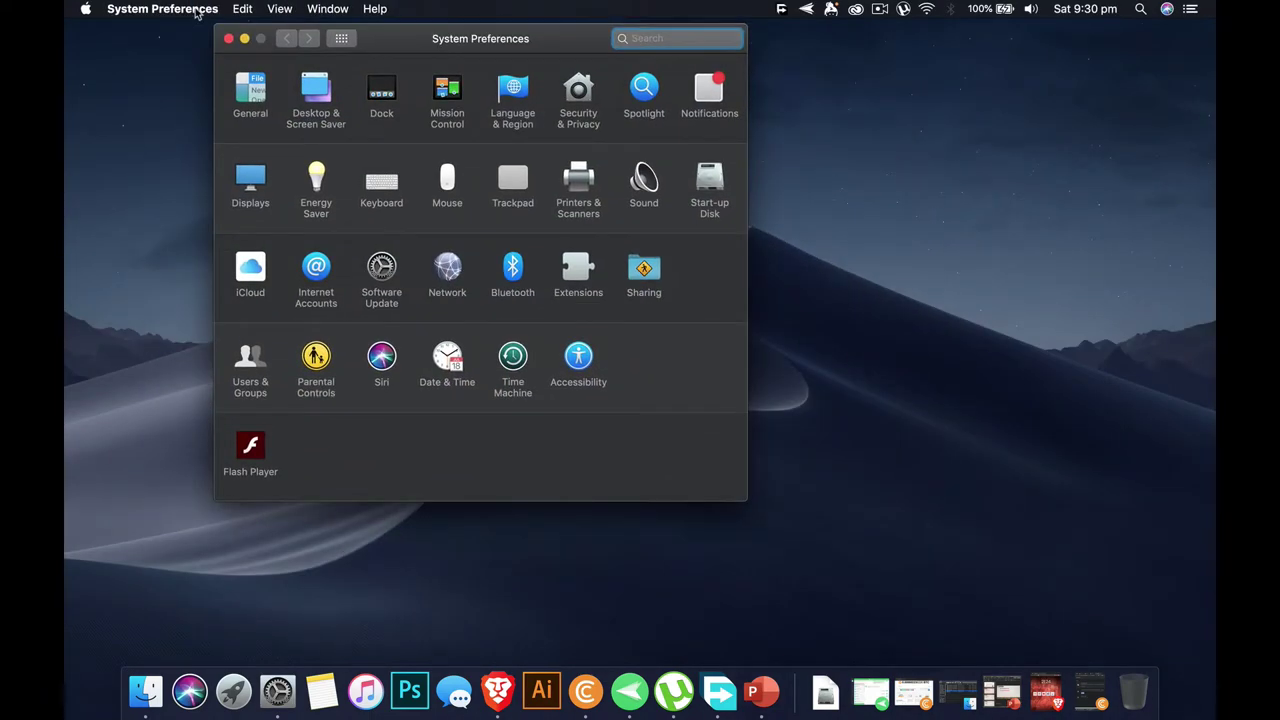
pyautogui.click(170, 8)
pyautogui.click(180, 137)
# Launch the newly installed WhatsApp from Launchpad.
pyautogui.click(234, 690)
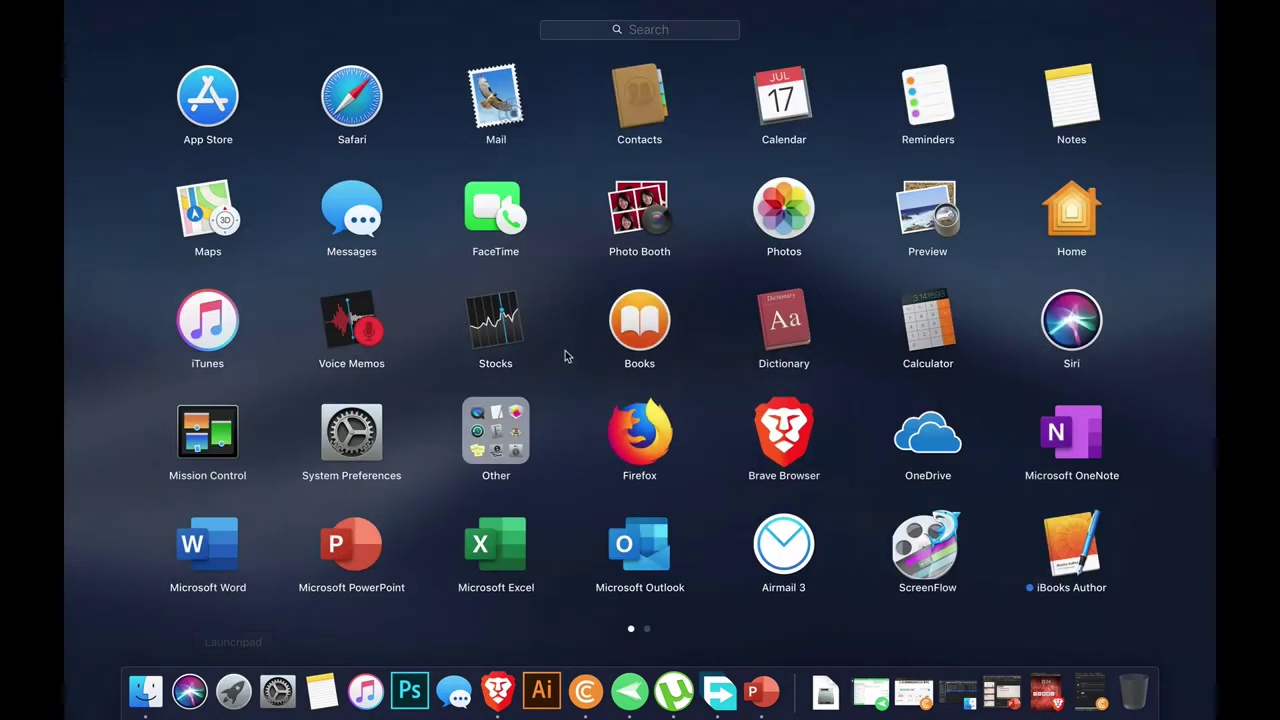
pyautogui.hscroll(2, 567, 355)
pyautogui.click(552, 431)
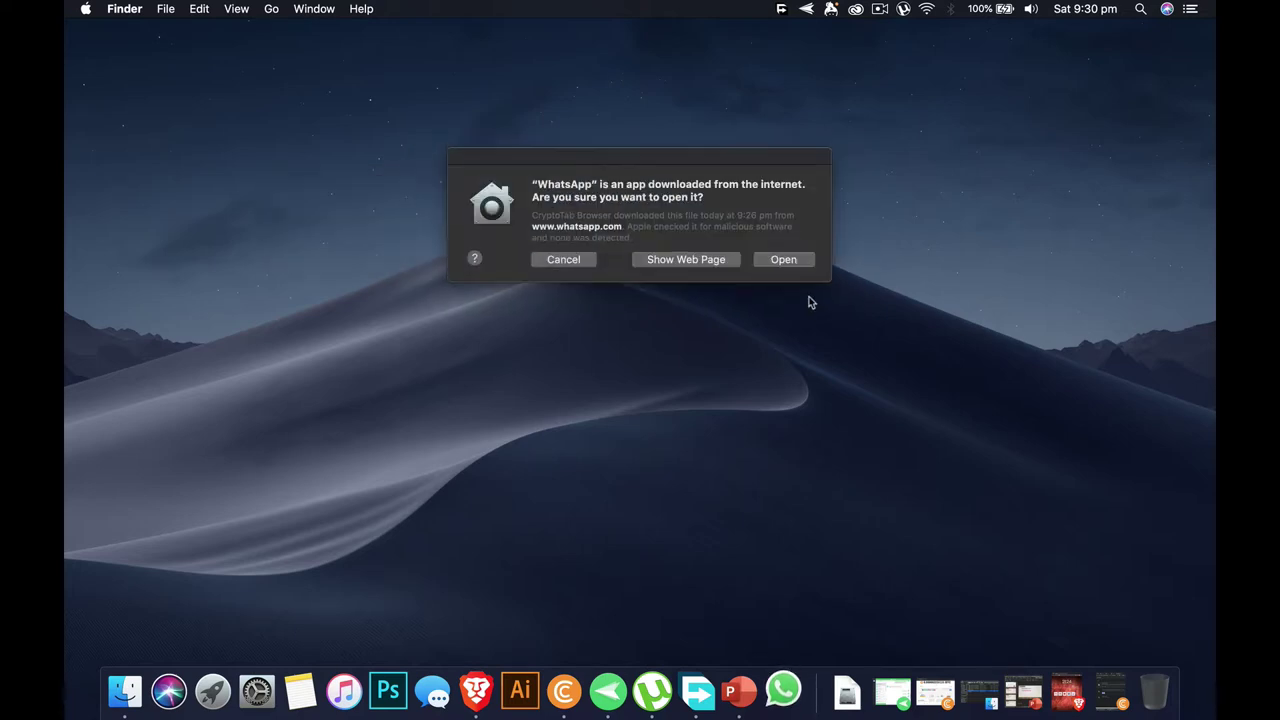
# Choose Open in the downloaded-from-internet warning to allow WhatsApp to run.
pyautogui.click(798, 261)
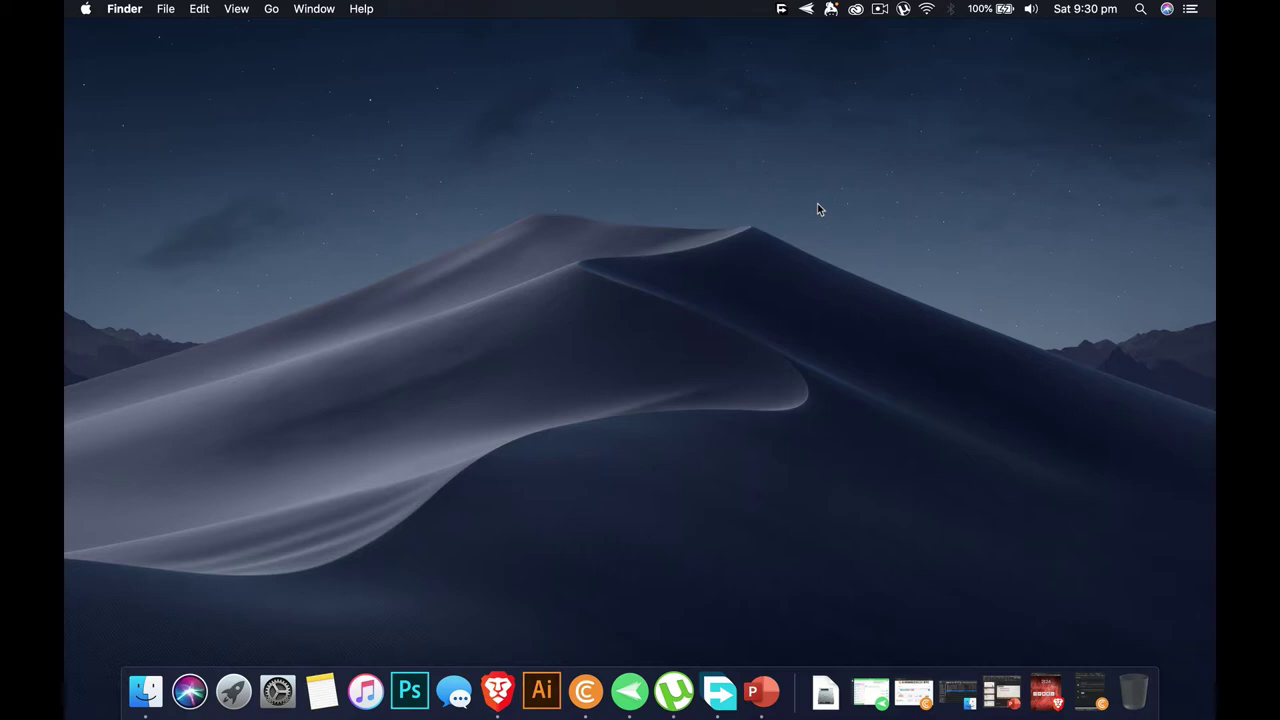
# Launch WhatsApp from Launchpad and move its QR login window up and left.
pyautogui.click(234, 691)
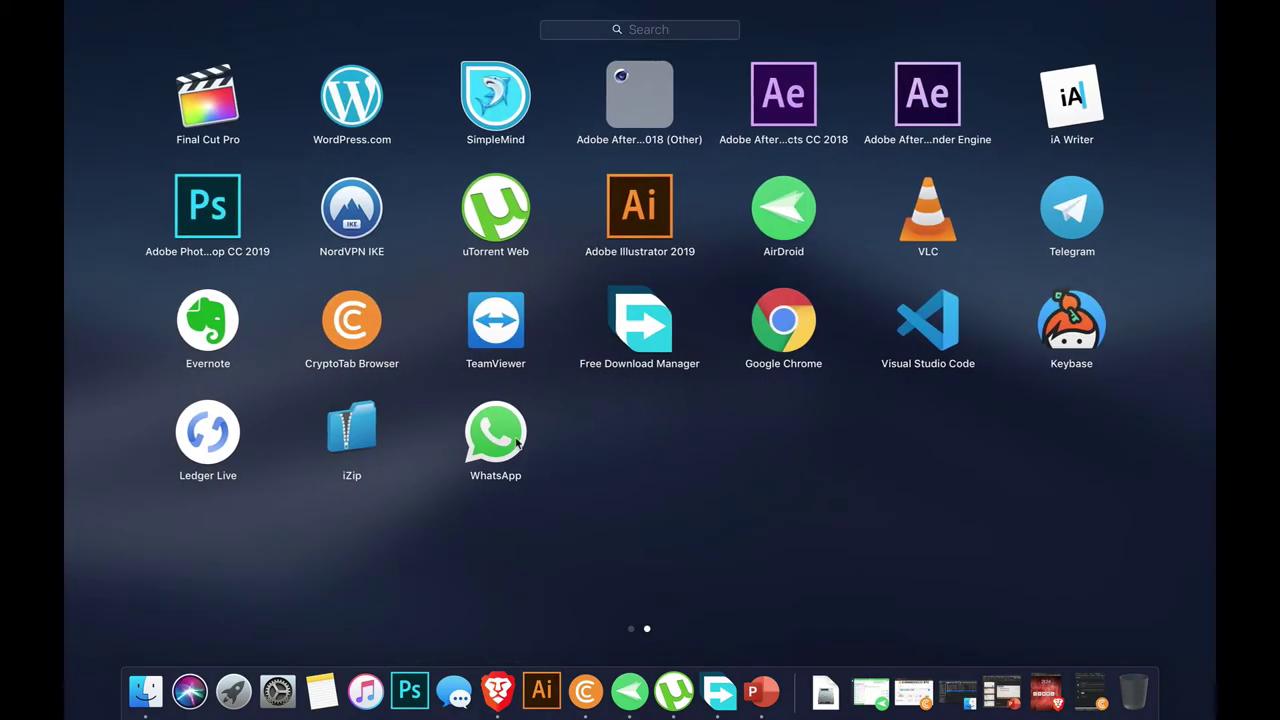
pyautogui.click(506, 450)
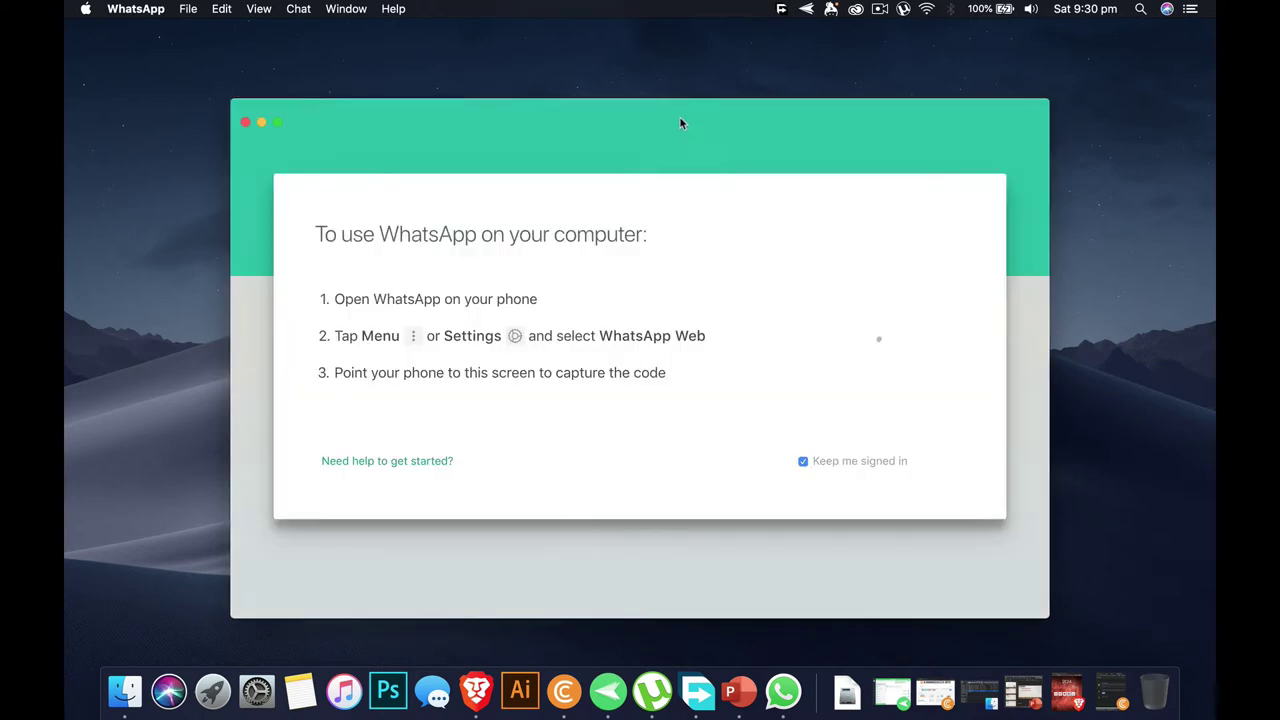
pyautogui.moveTo(679, 123); pyautogui.dragTo(626, 43)
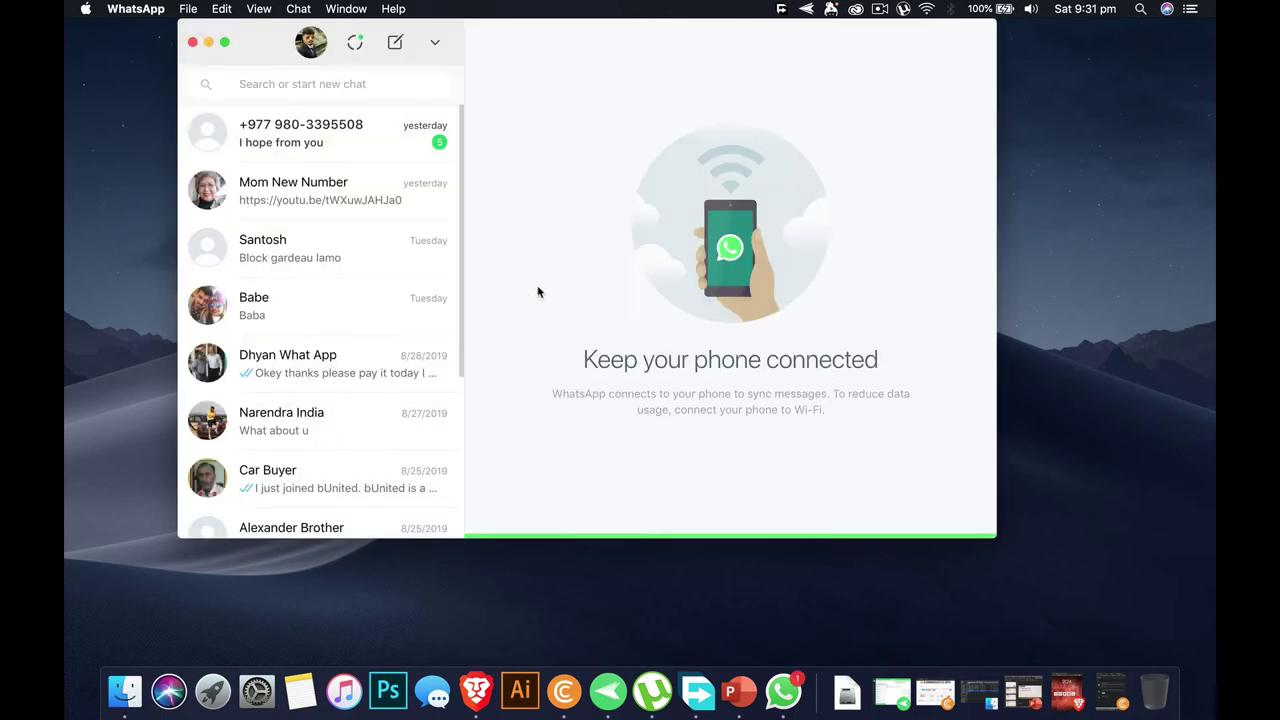
# Open the second and third conversations in the chat list to view their messages.
pyautogui.moveTo(597, 40); pyautogui.dragTo(582, 40)
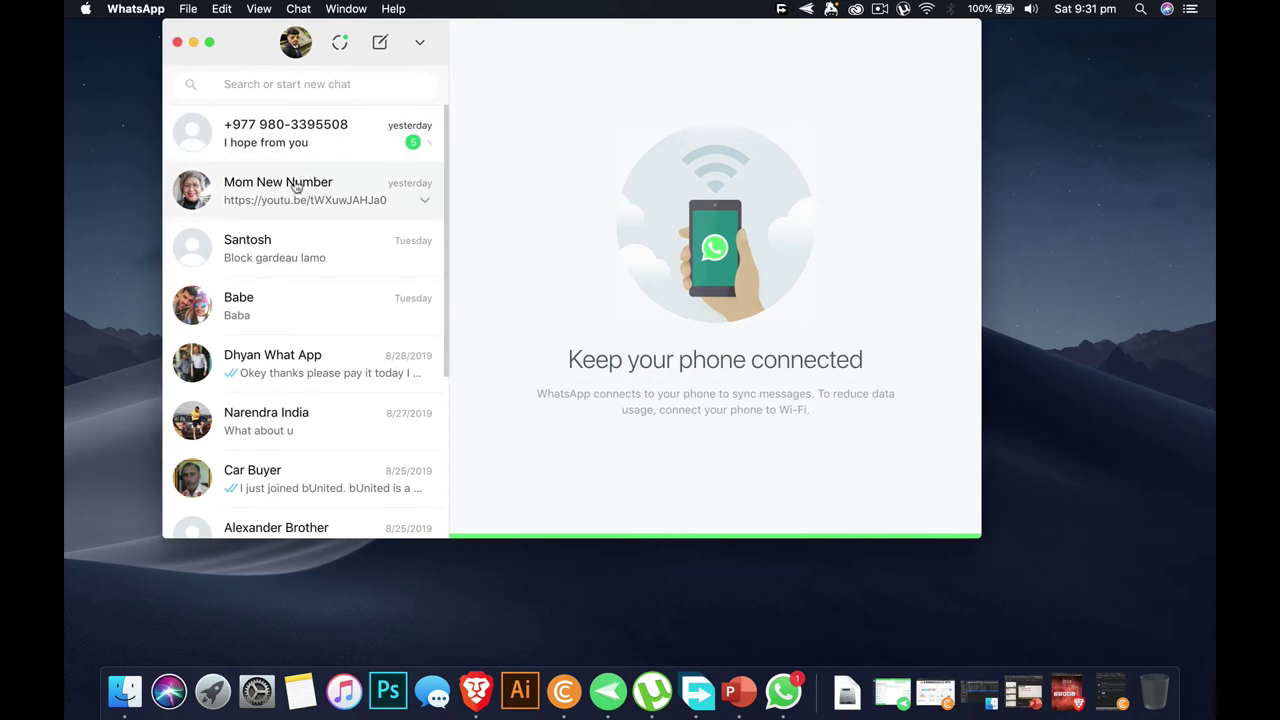
pyautogui.click(272, 200)
pyautogui.click(290, 262)
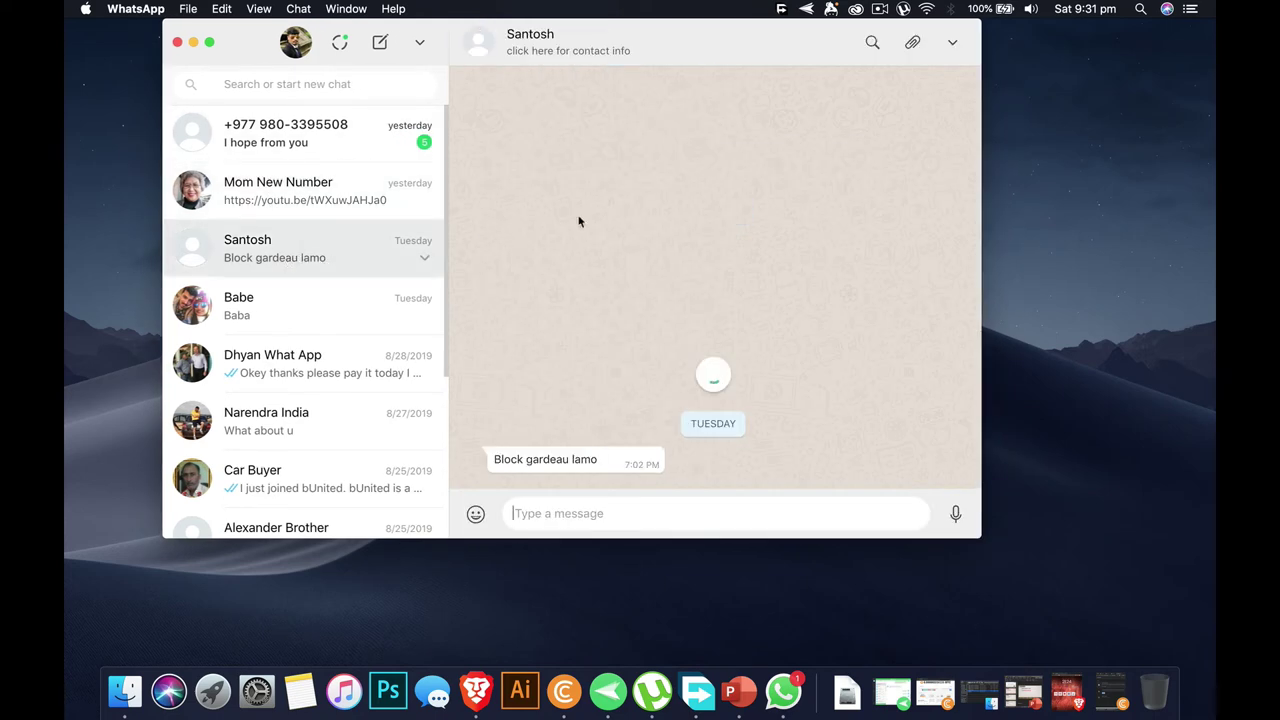
pyautogui.moveTo(645, 42); pyautogui.dragTo(707, 94)
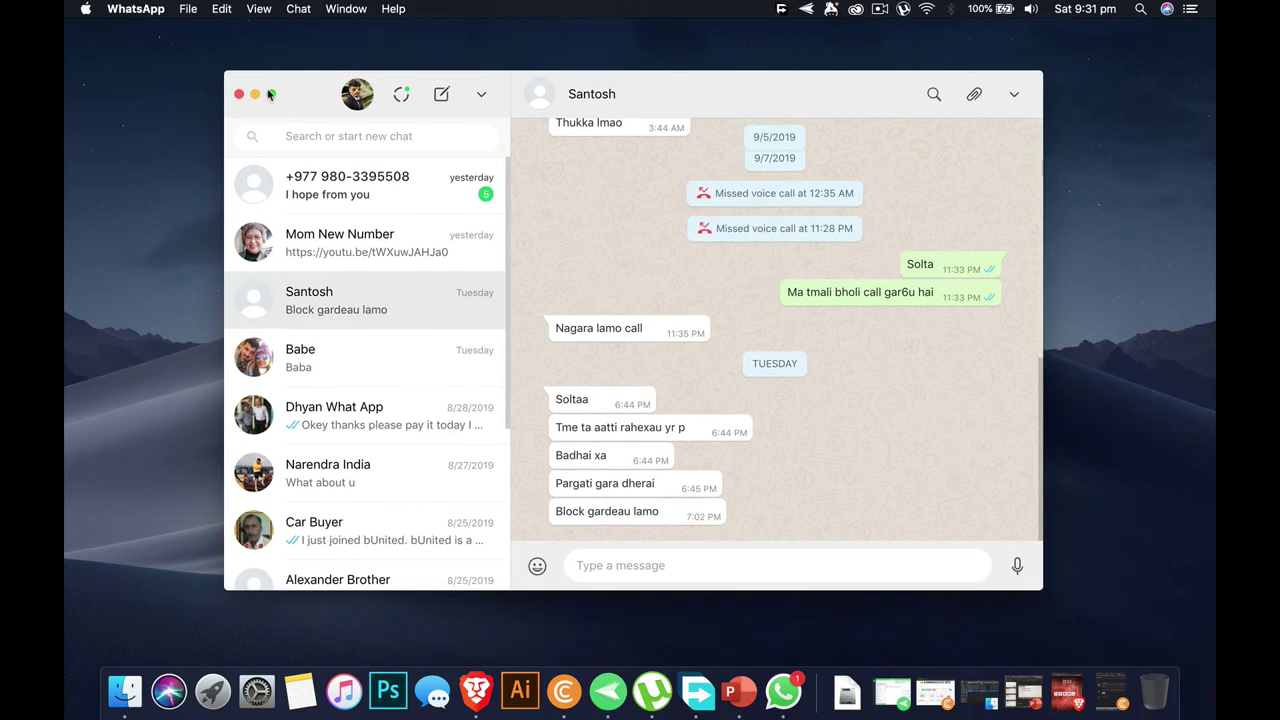
# Minimise the WhatsApp window, then restore it from the Dock and reposition it.
pyautogui.click(256, 95)
pyautogui.rightClick(969, 206)
pyautogui.click(764, 144)
pyautogui.click(1190, 8)
pyautogui.click(1190, 8)
pyautogui.click(1072, 690)
pyautogui.moveTo(742, 96); pyautogui.dragTo(662, 66)
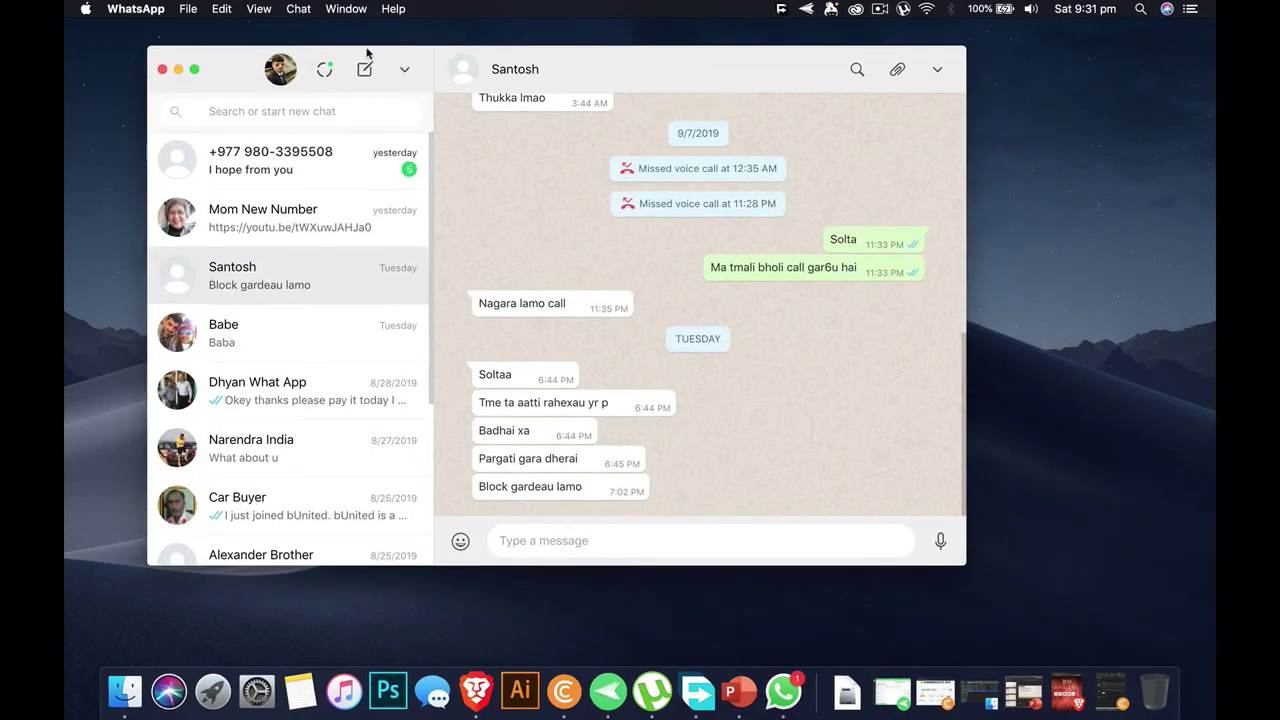
pyautogui.click(178, 69)
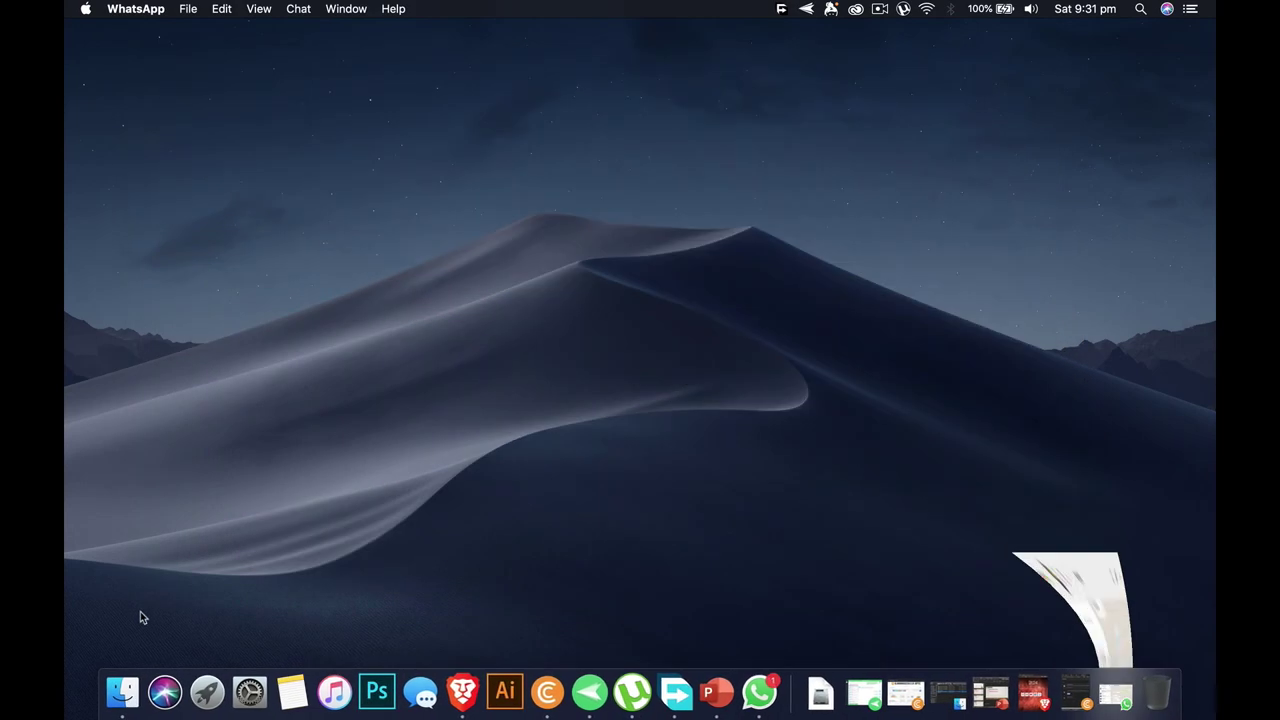
pyautogui.click(207, 691)
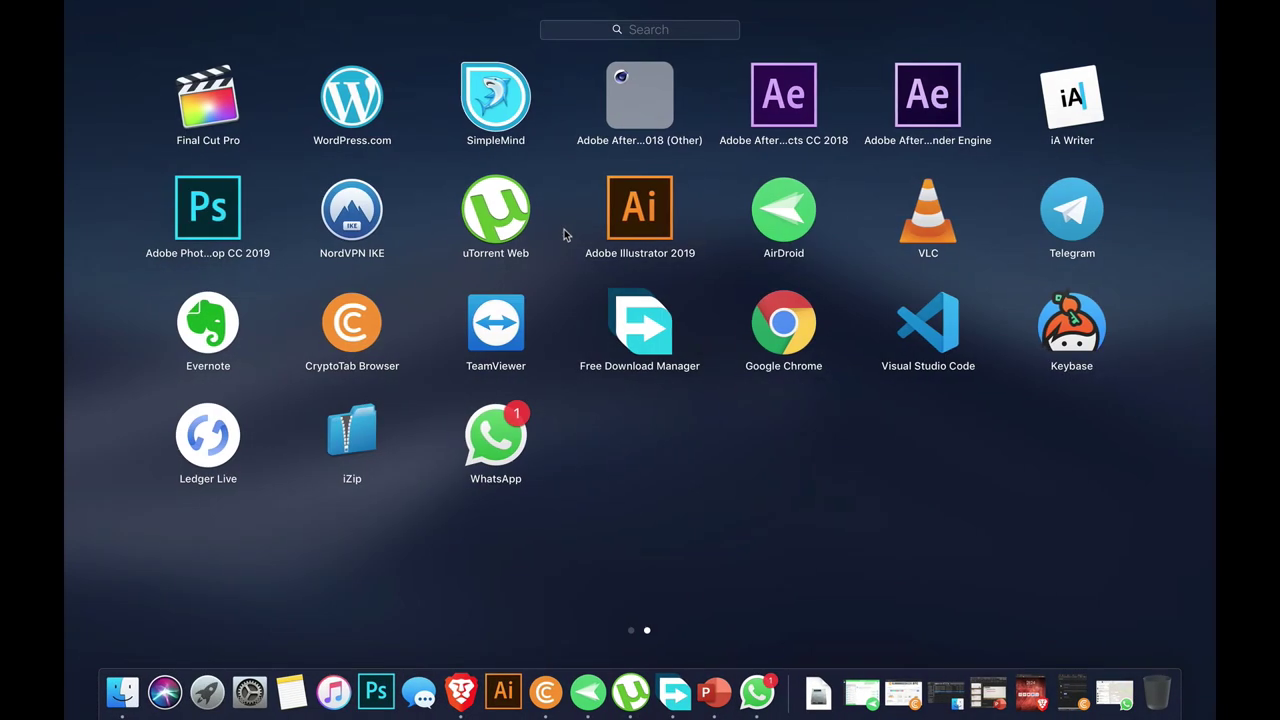
pyautogui.click(564, 234)
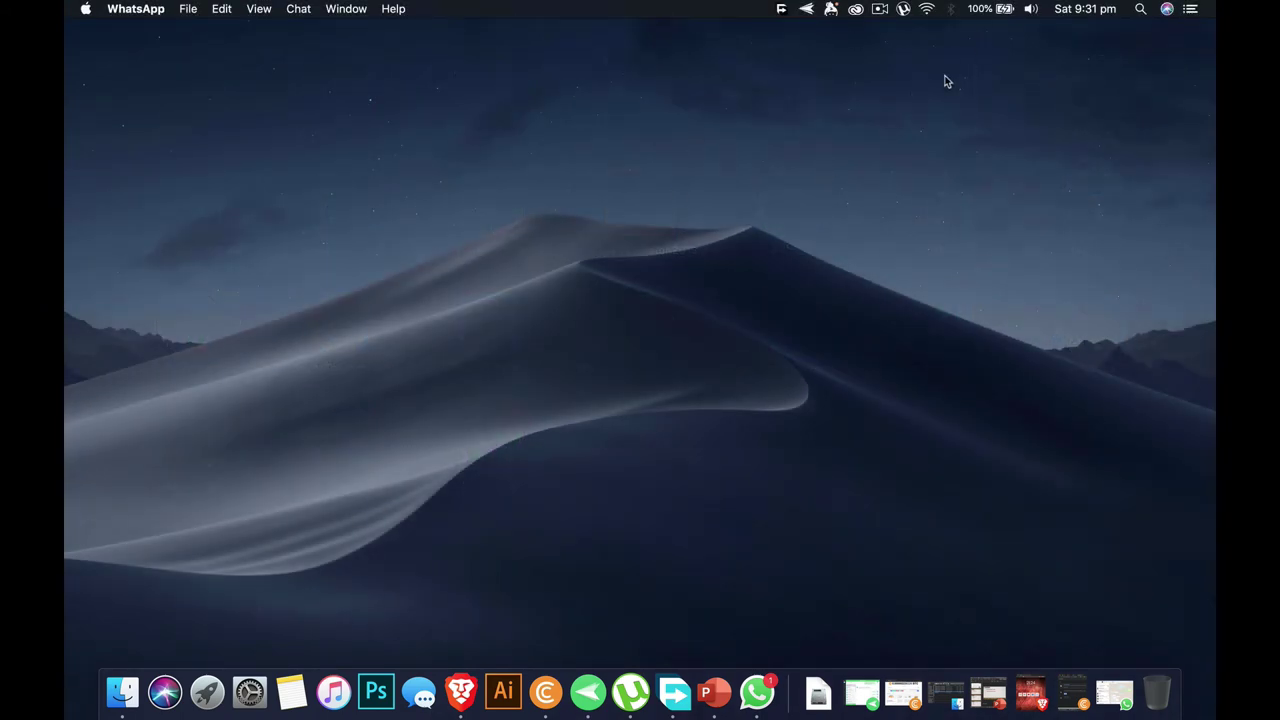
pyautogui.click(1190, 8)
pyautogui.click(1190, 8)
pyautogui.click(367, 8)
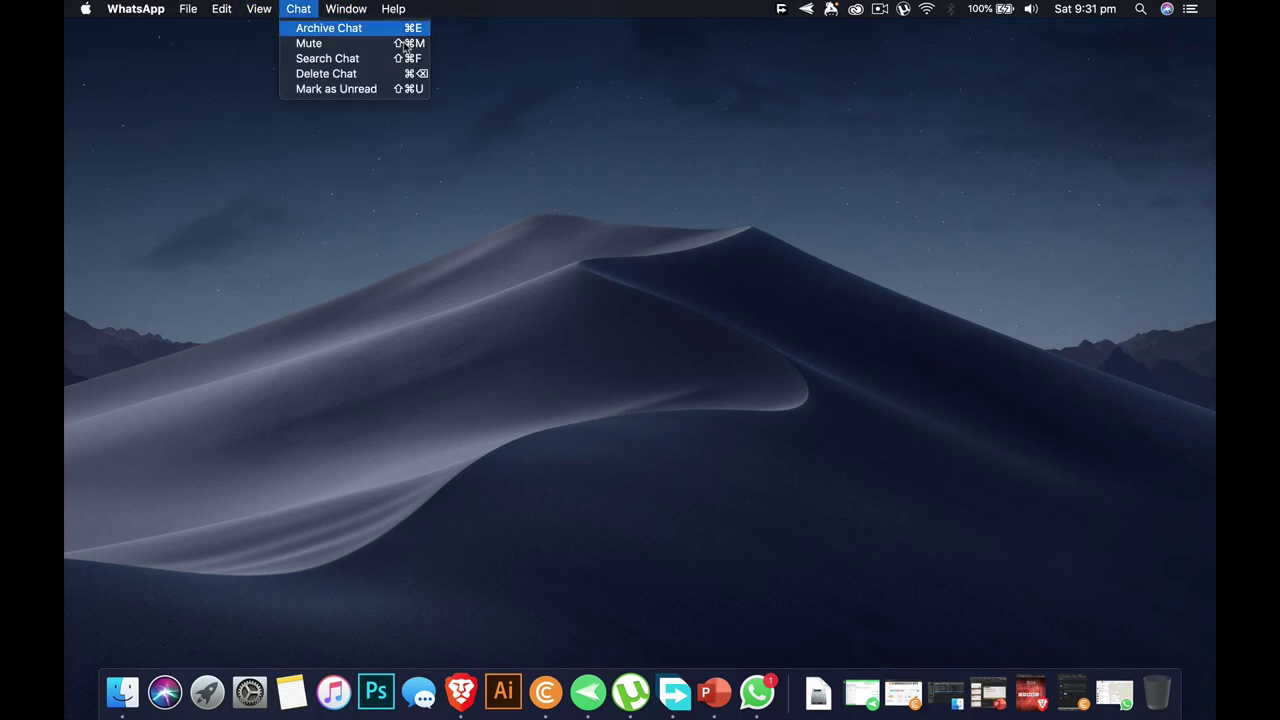
pyautogui.click(607, 142)
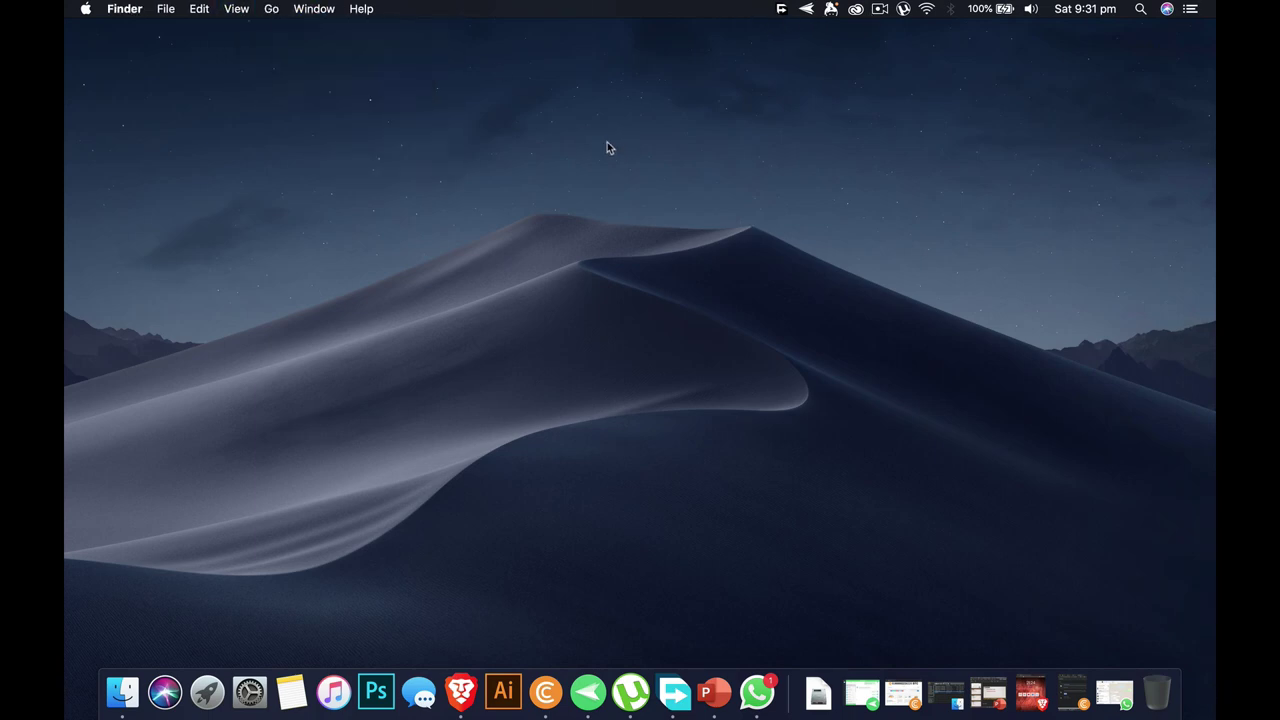
pyautogui.click(1190, 8)
pyautogui.click(1190, 8)
pyautogui.click(881, 10)
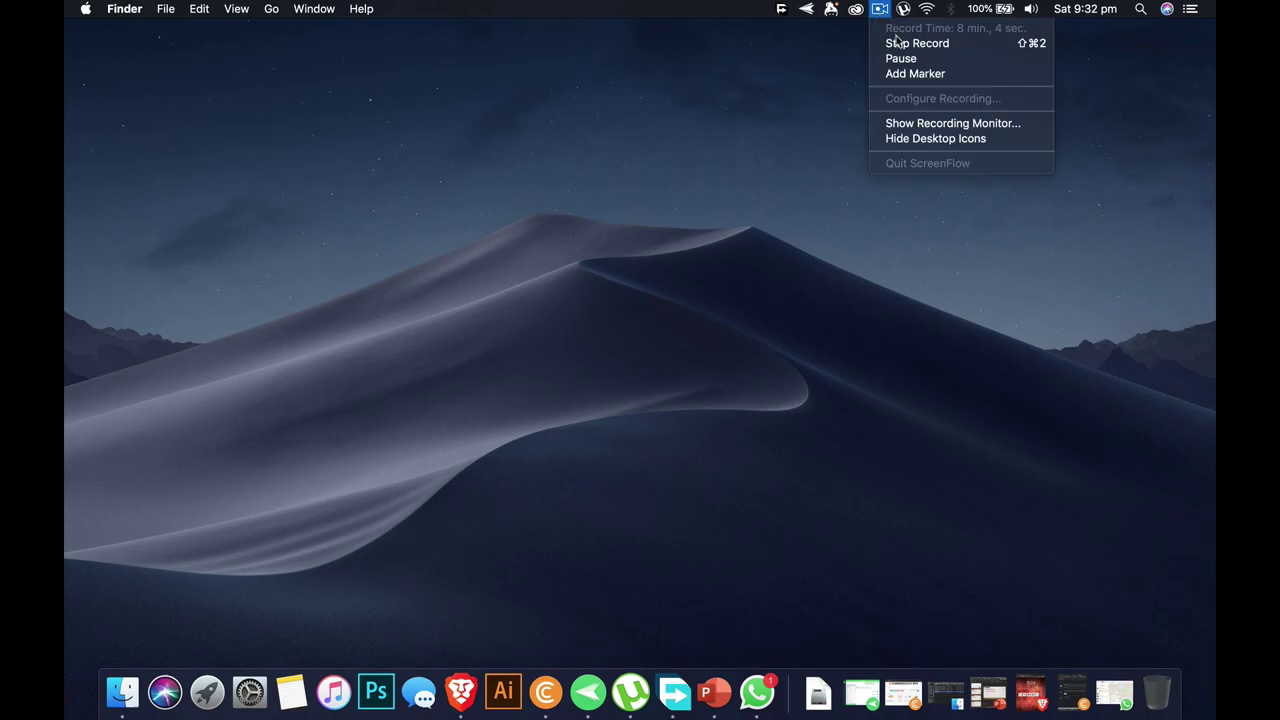